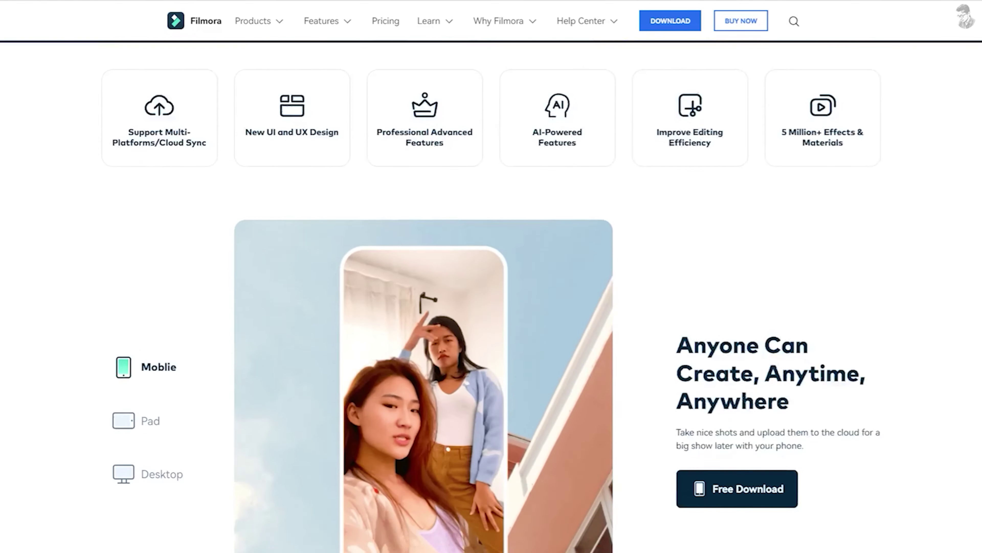
# Review the Filmora feature page from the platform section through the Pro, AI and effects sections to the footer
pyautogui.scroll(-11, 491, 294)
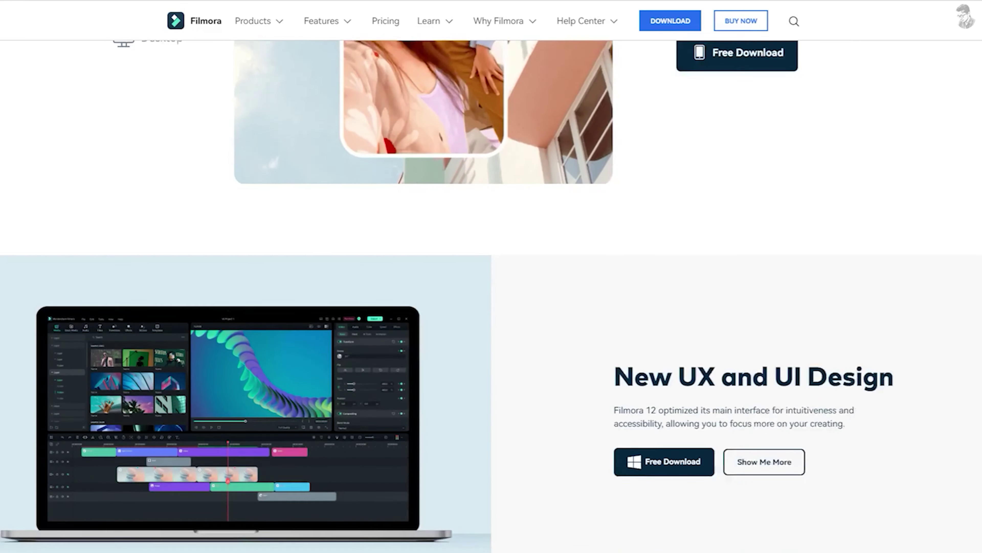
pyautogui.scroll(-11, 491, 294)
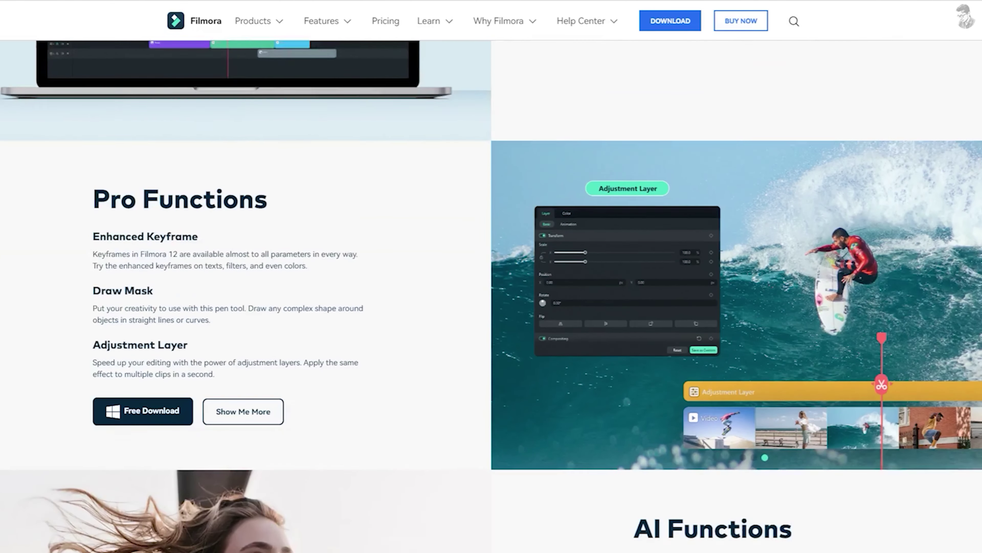
pyautogui.scroll(-11, 491, 294)
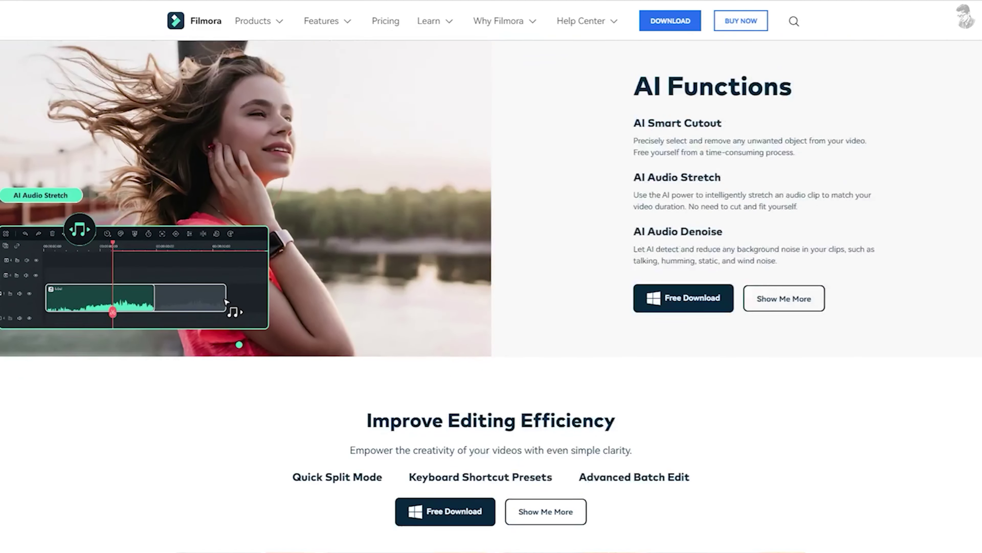
pyautogui.scroll(-10, 491, 294)
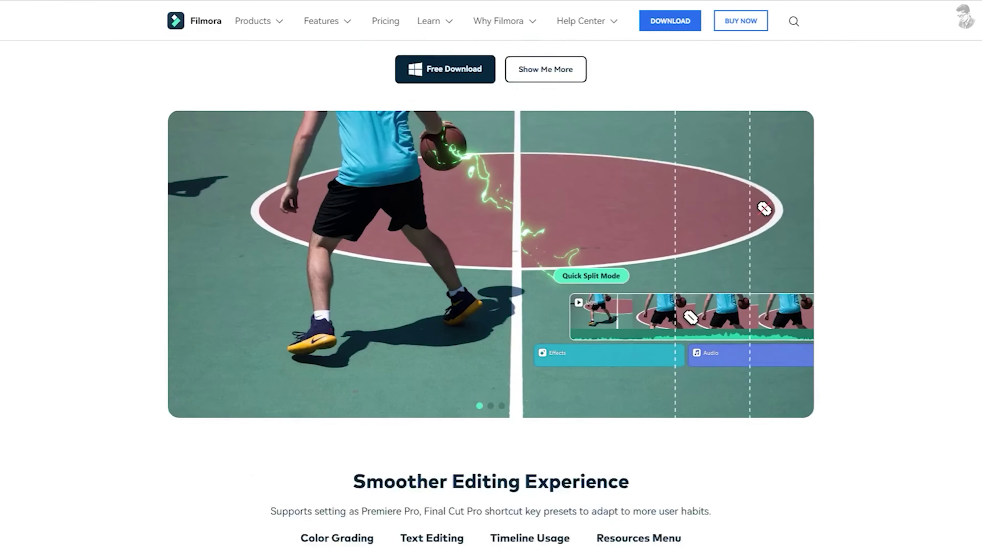
pyautogui.scroll(-11, 491, 294)
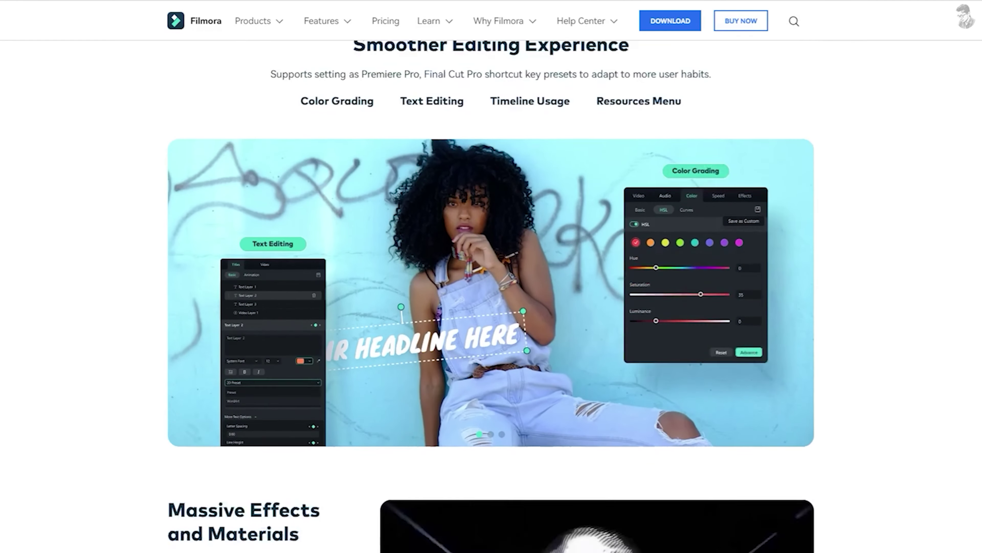
pyautogui.scroll(-11, 491, 294)
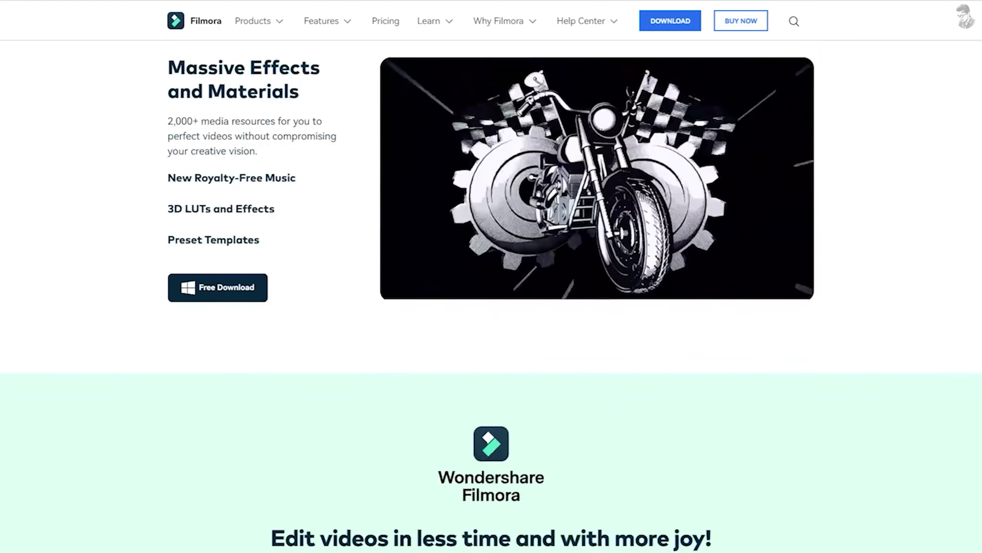
pyautogui.scroll(-4, 491, 294)
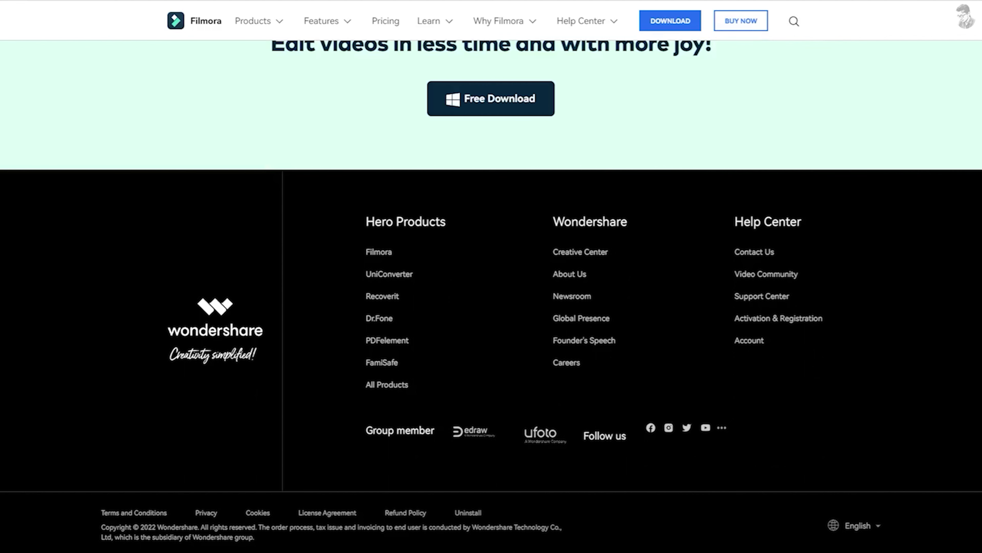
pyautogui.scroll(1, 492, 294)
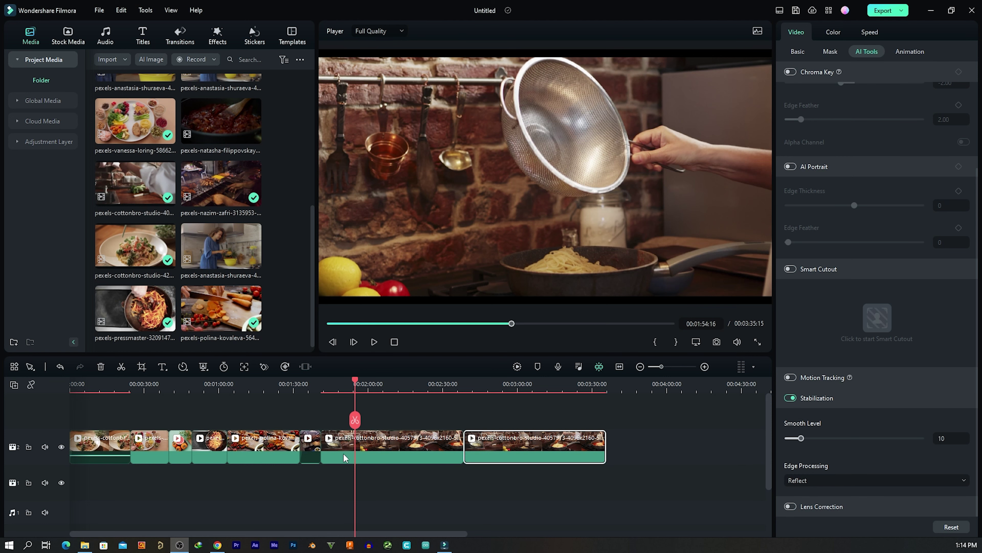
# Position the playhead at 00:01:46:23 and open the voiceover recorder
pyautogui.click(365, 381)
pyautogui.moveTo(366, 382); pyautogui.dragTo(335, 380)
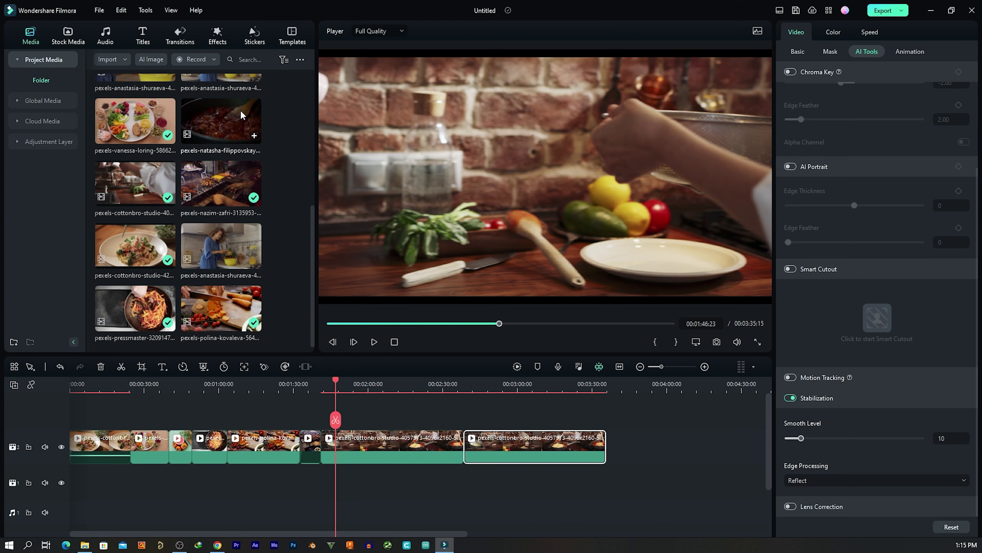
pyautogui.click(211, 59)
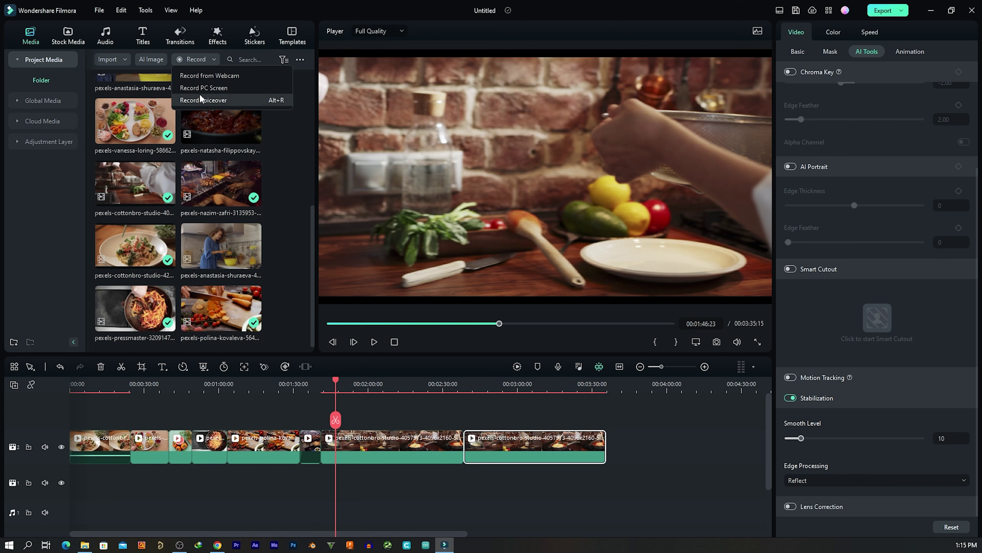
pyautogui.click(143, 10)
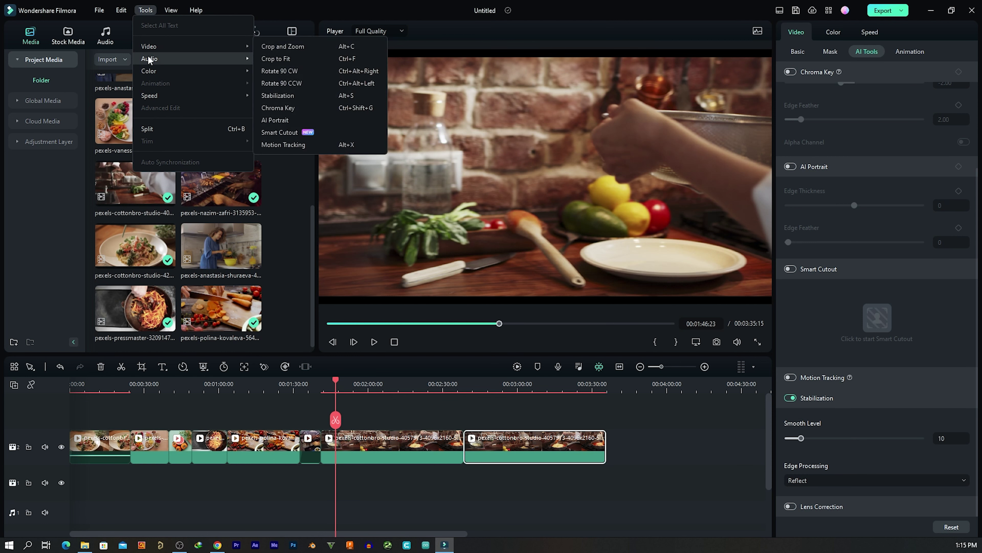
pyautogui.click(297, 172)
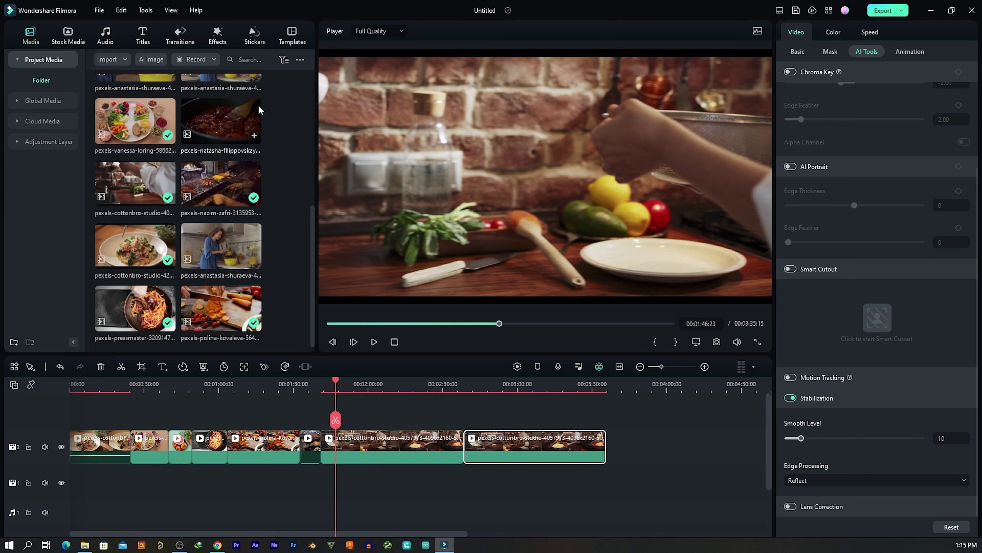
pyautogui.click(196, 58)
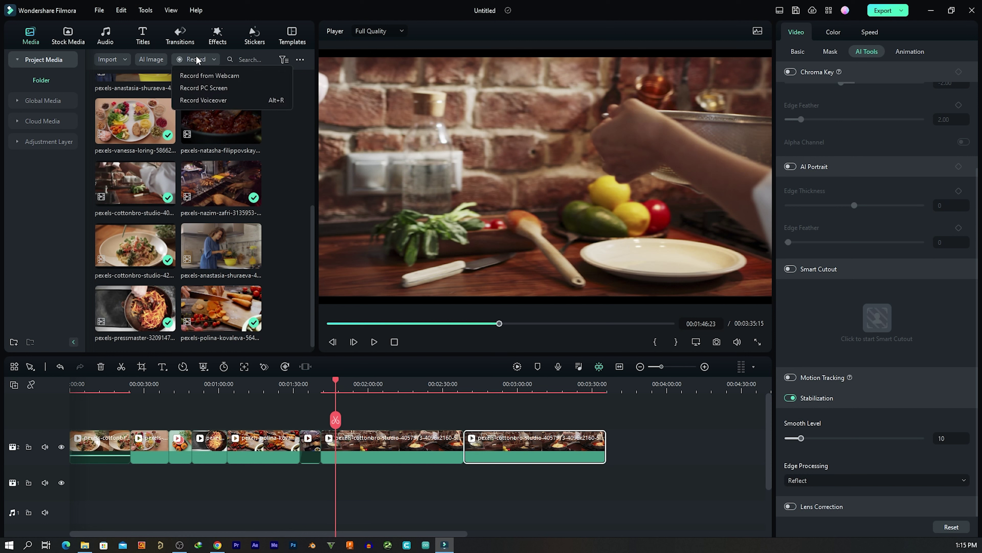
pyautogui.click(220, 100)
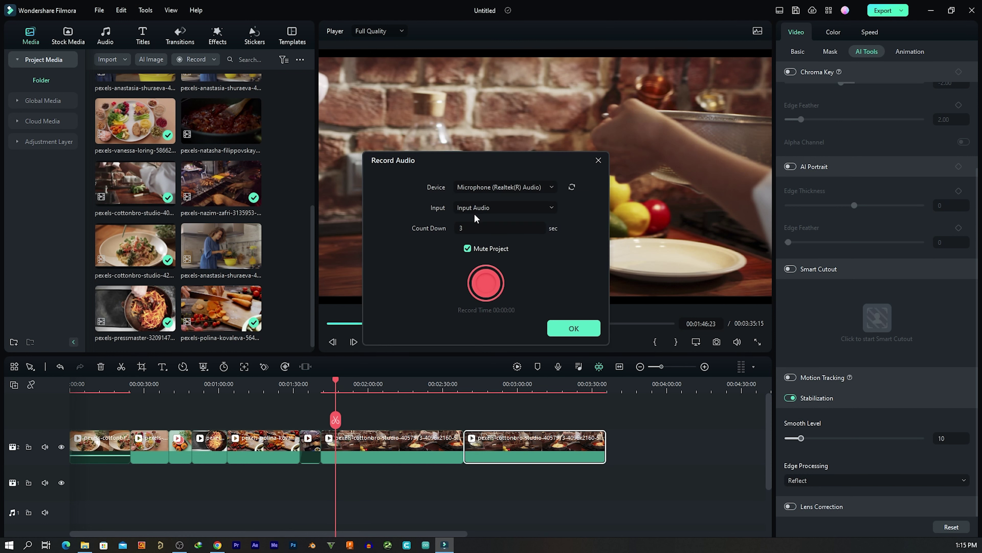
# Check the recorder's device, input, countdown and Mute Project settings
pyautogui.click(501, 188)
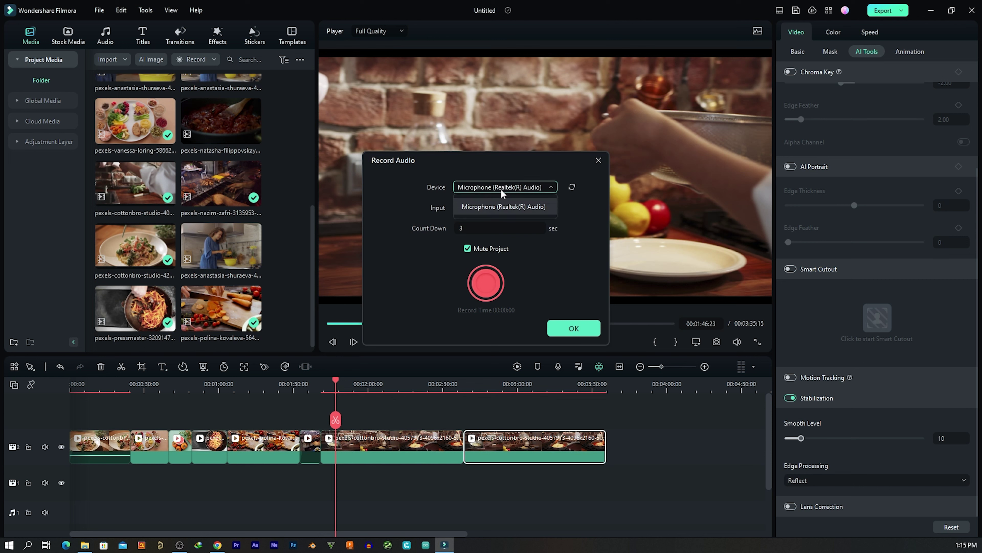
pyautogui.click(500, 189)
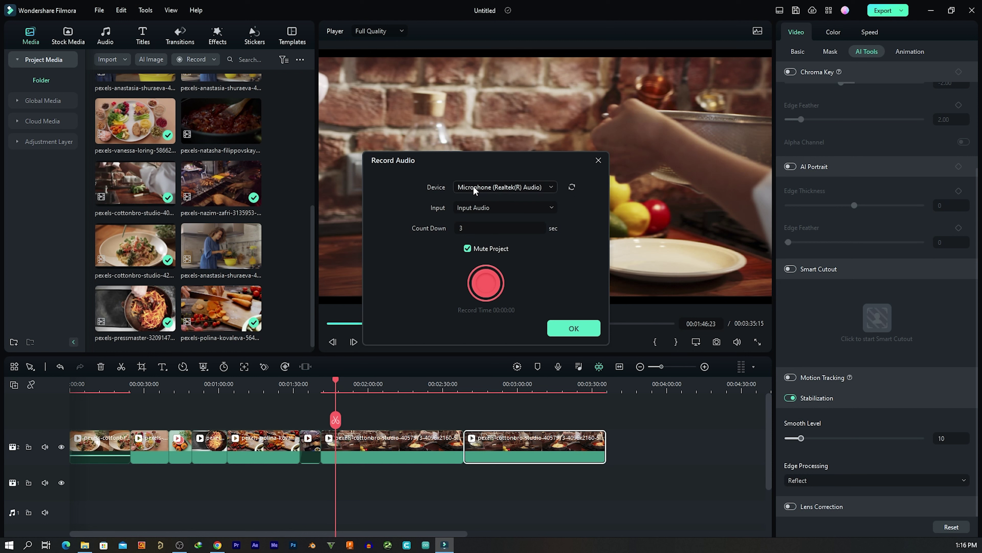
pyautogui.click(466, 215)
pyautogui.click(465, 211)
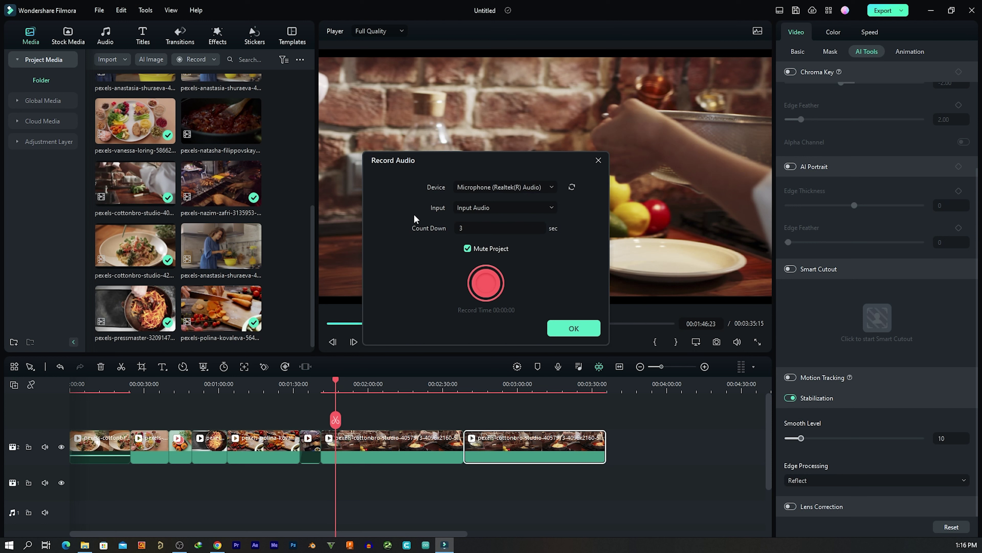
pyautogui.click(464, 227)
pyautogui.click(431, 257)
pyautogui.click(467, 249)
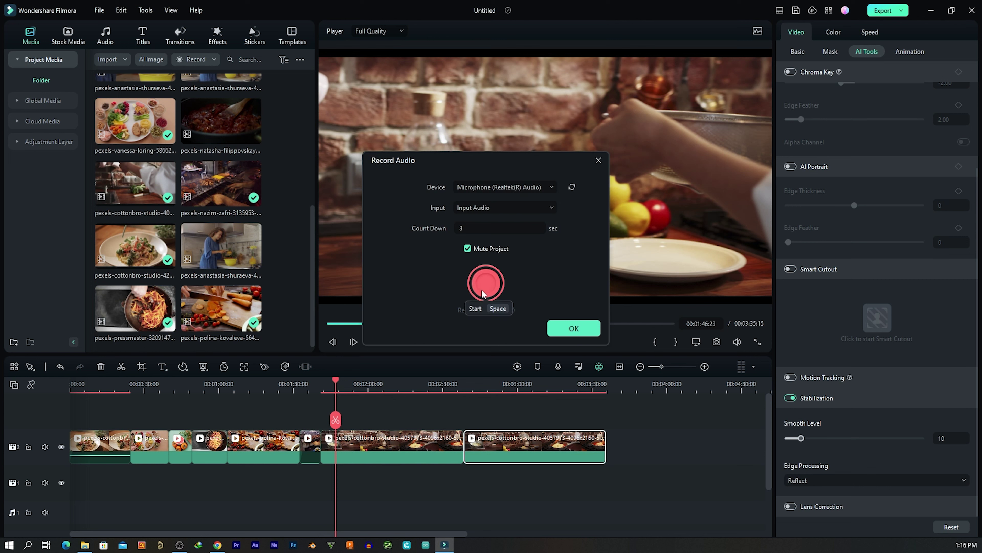
# Record a voiceover of about 23 seconds from the playhead, uncovering the preview while recording, and close the recorder
pyautogui.click(481, 289)
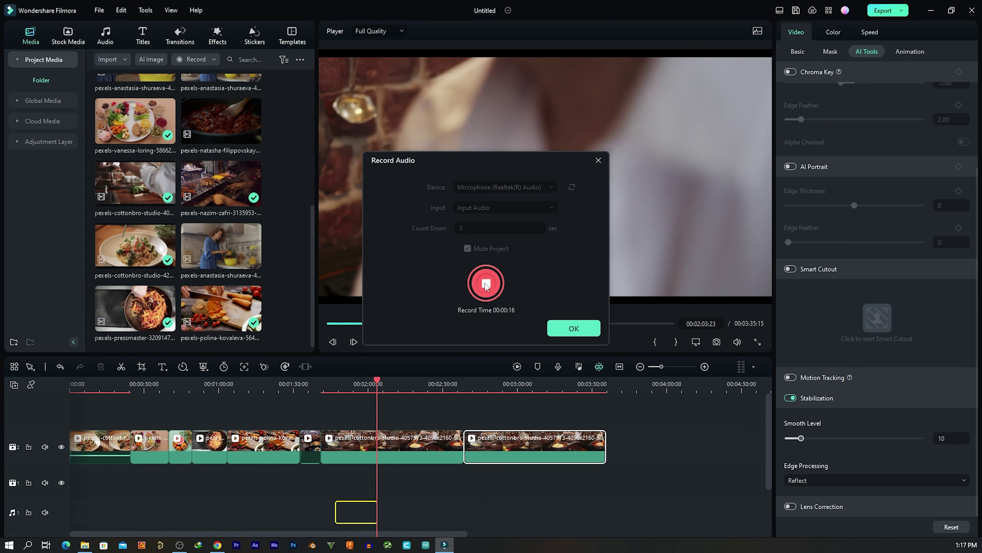
pyautogui.moveTo(434, 164); pyautogui.dragTo(113, 161)
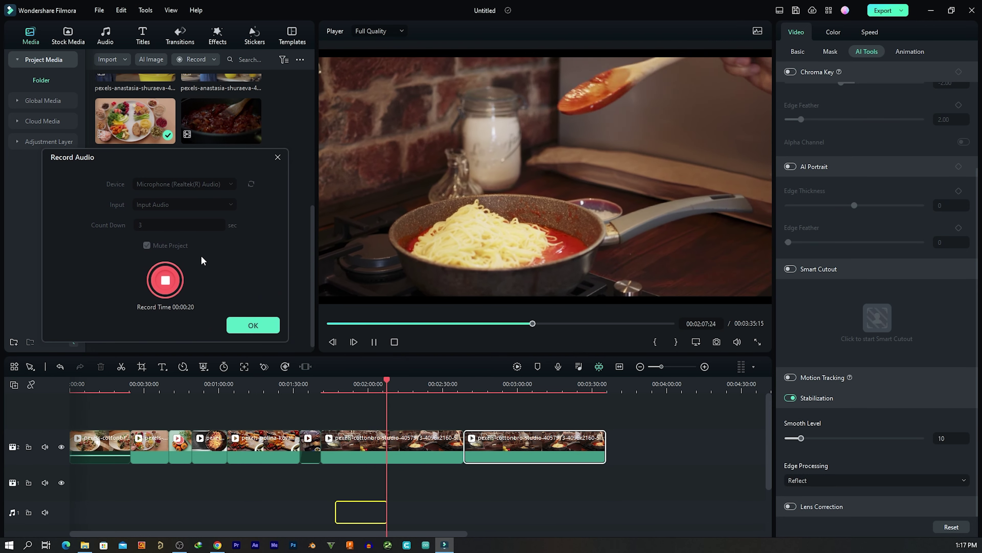
pyautogui.click(166, 281)
pyautogui.click(278, 157)
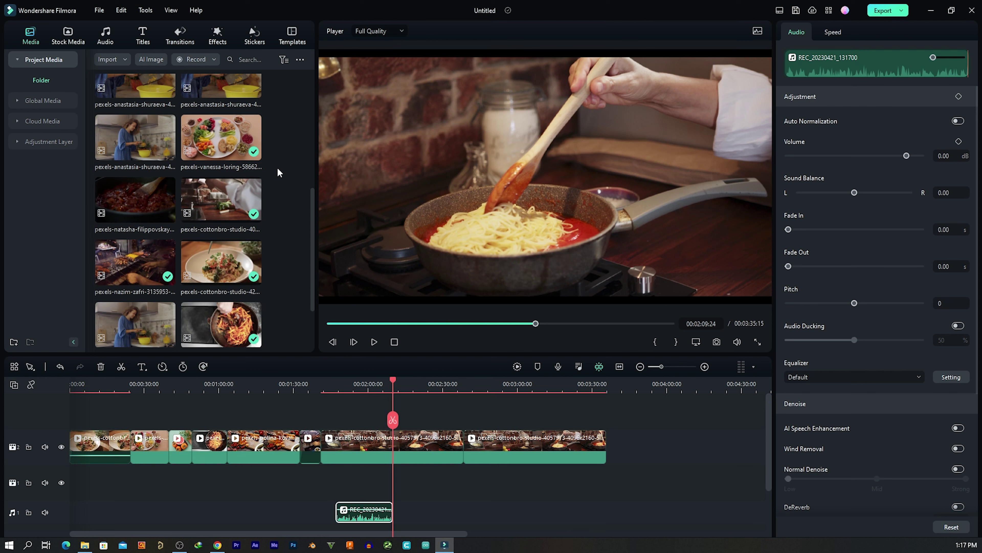
# Move the recorded voiceover clip past the end of the video clips to about 00:03:42 and place the playhead over its beginning
pyautogui.moveTo(355, 518); pyautogui.dragTo(649, 482)
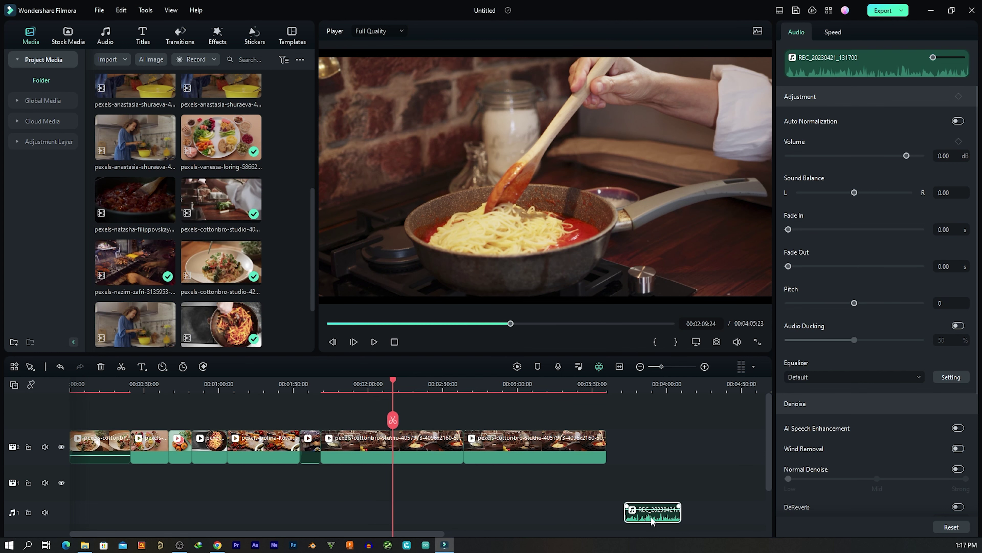
pyautogui.click(626, 381)
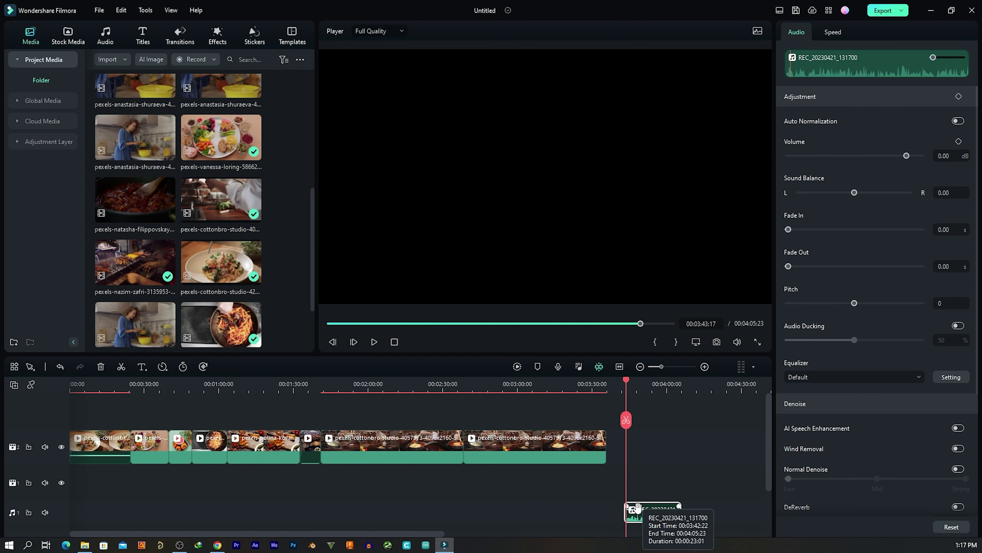
pyautogui.click(359, 388)
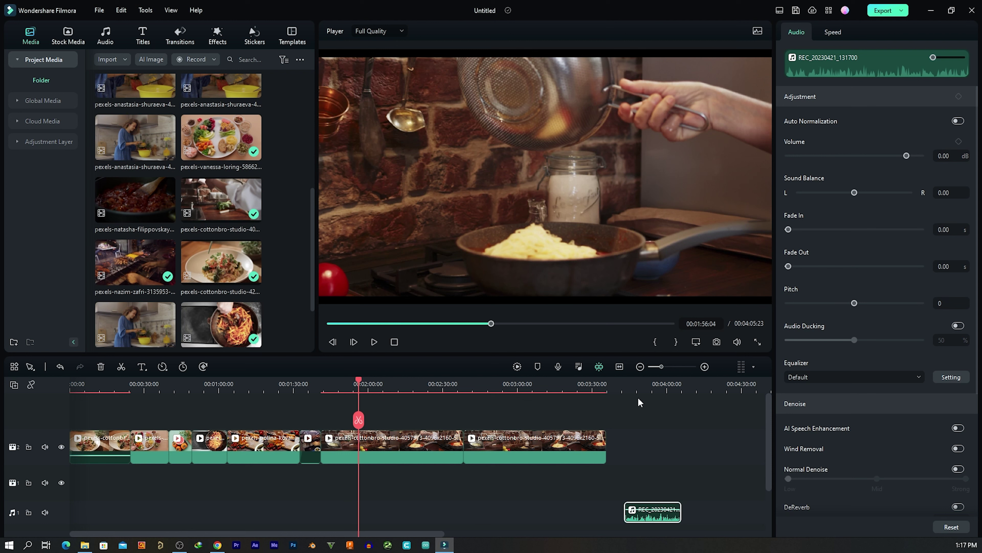
pyautogui.click(612, 391)
pyautogui.moveTo(614, 391); pyautogui.dragTo(628, 391)
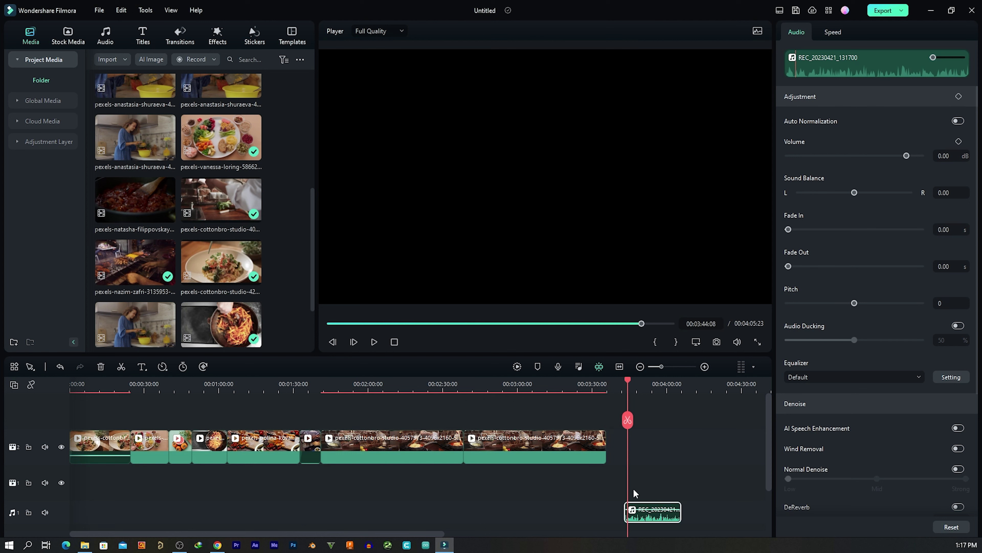
# Move the last video clip down to video track 1, aligned with the start of the voiceover, and scrub its beginning
pyautogui.moveTo(549, 441); pyautogui.dragTo(701, 478)
pyautogui.click(628, 384)
pyautogui.moveTo(628, 385); pyautogui.dragTo(633, 386)
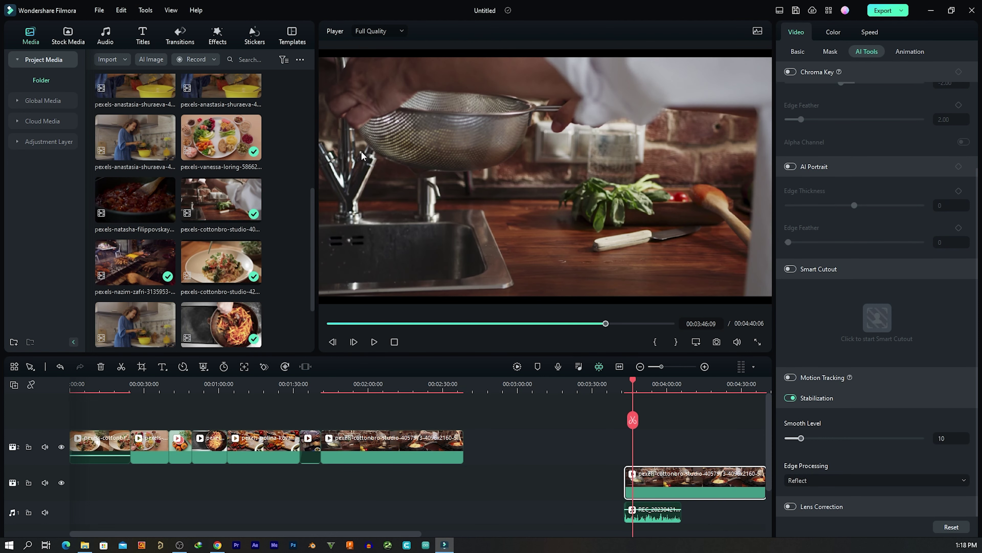
# Split the voiceover clip at 00:03:48:16 and shift its second part later, leaving a gap between the two parts
pyautogui.click(633, 511)
pyautogui.moveTo(633, 382); pyautogui.dragTo(640, 382)
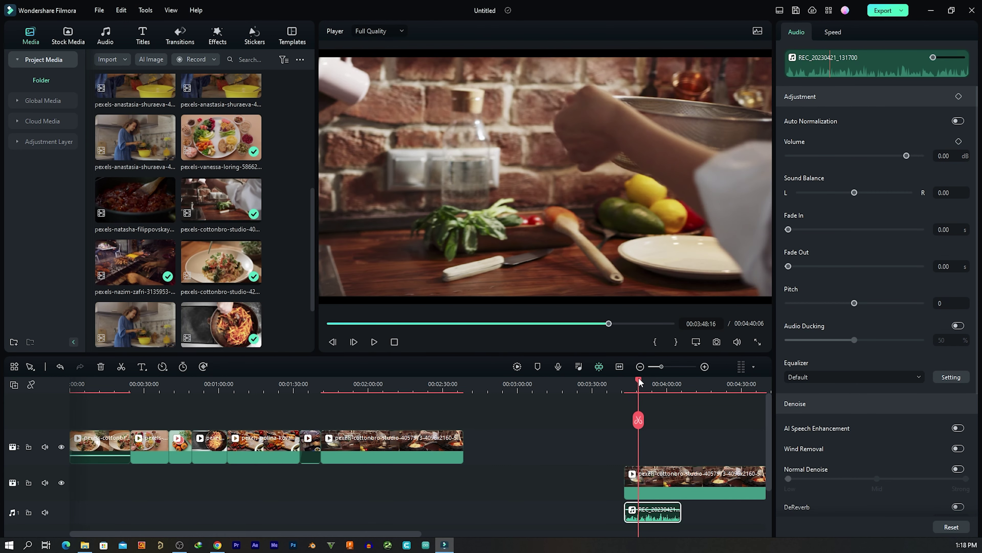
pyautogui.click(639, 421)
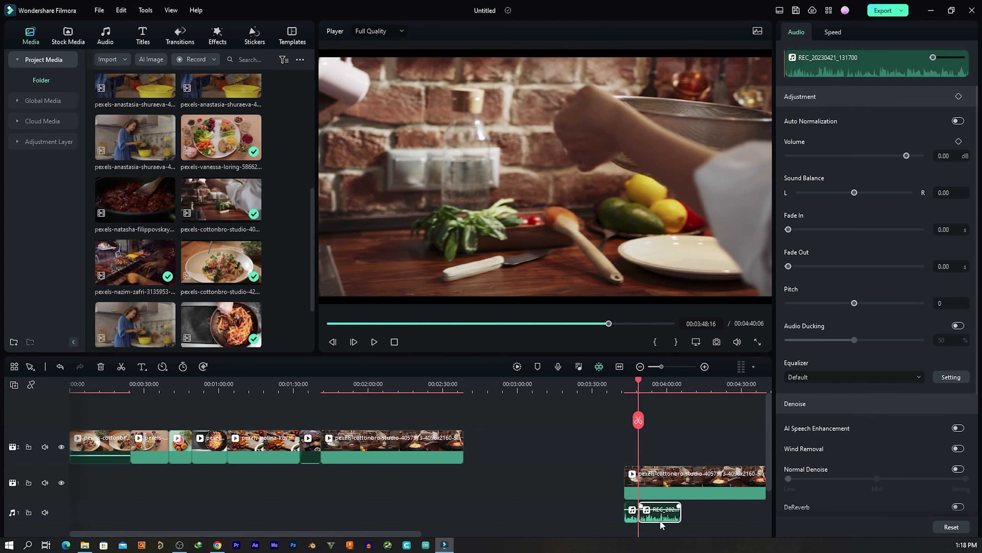
pyautogui.moveTo(662, 516); pyautogui.dragTo(681, 509)
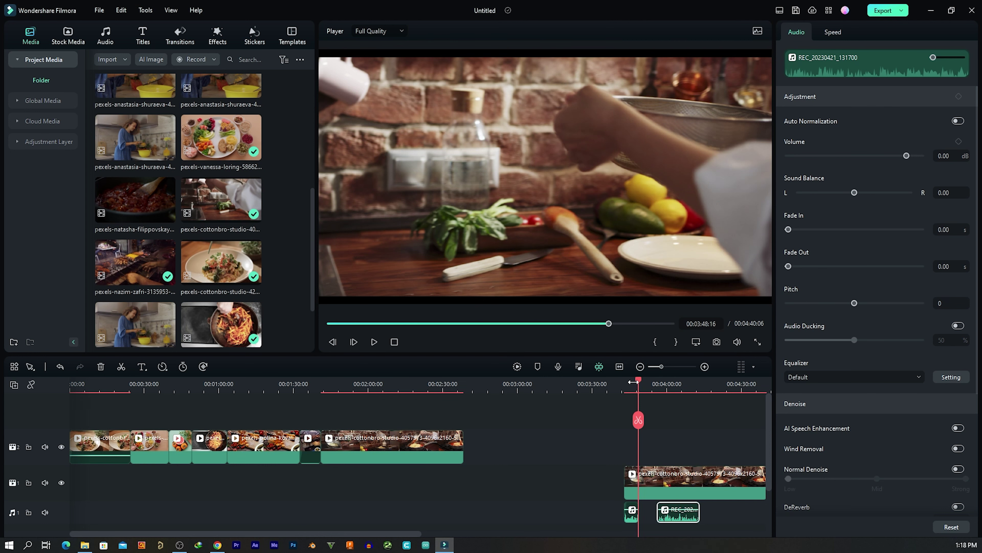
# Split the video clip above the voiceover at 00:03:50:07 and again at 00:03:56:11
pyautogui.moveTo(634, 382); pyautogui.dragTo(644, 379)
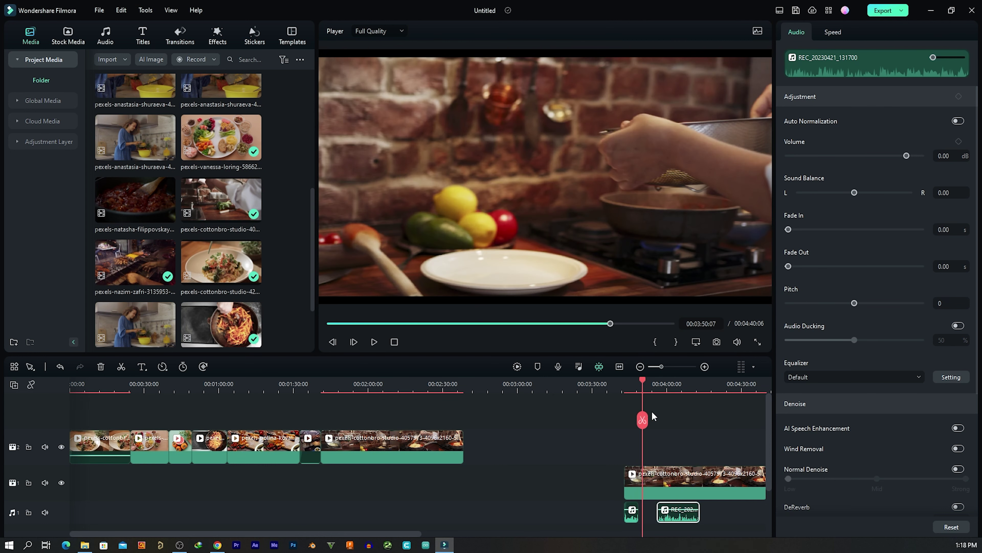
pyautogui.click(656, 488)
pyautogui.click(643, 420)
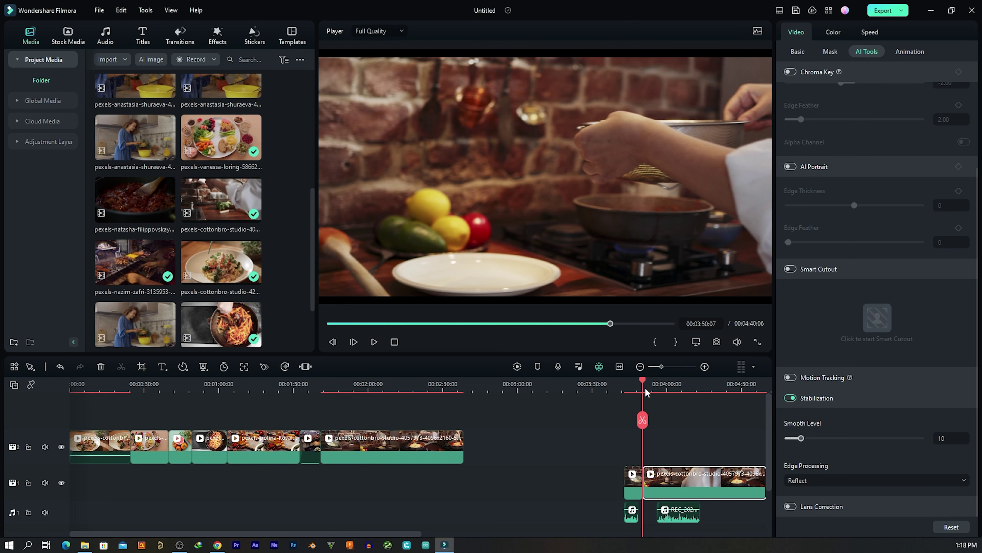
pyautogui.moveTo(644, 383); pyautogui.dragTo(658, 383)
pyautogui.click(653, 421)
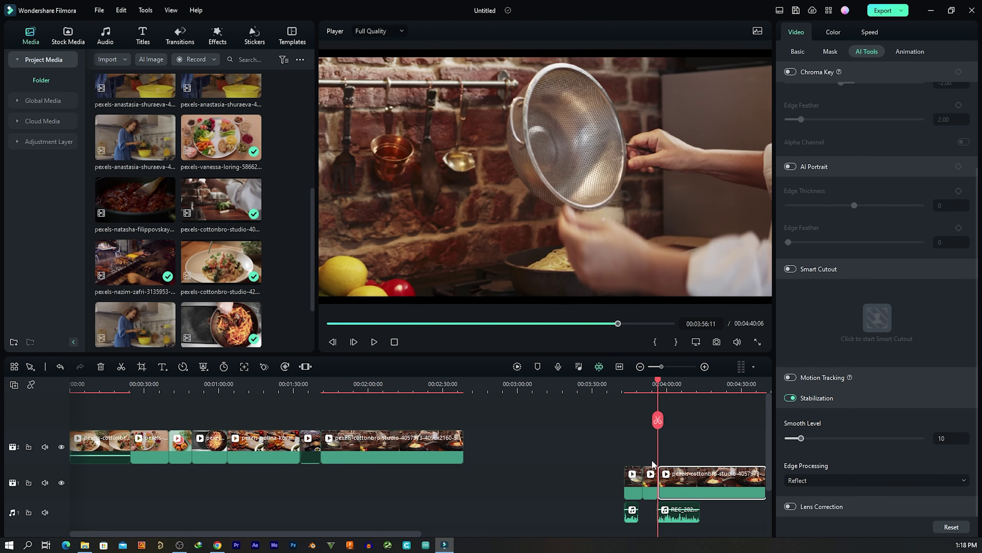
# Delete the short middle video piece and align the remaining video clip with the start of the second voiceover part
pyautogui.click(651, 484)
pyautogui.press('Delete')
pyautogui.moveTo(672, 484)
pyautogui.mouseDown()
pyautogui.moveTo(658, 484)
pyautogui.moveTo(672, 484)
pyautogui.mouseUp()
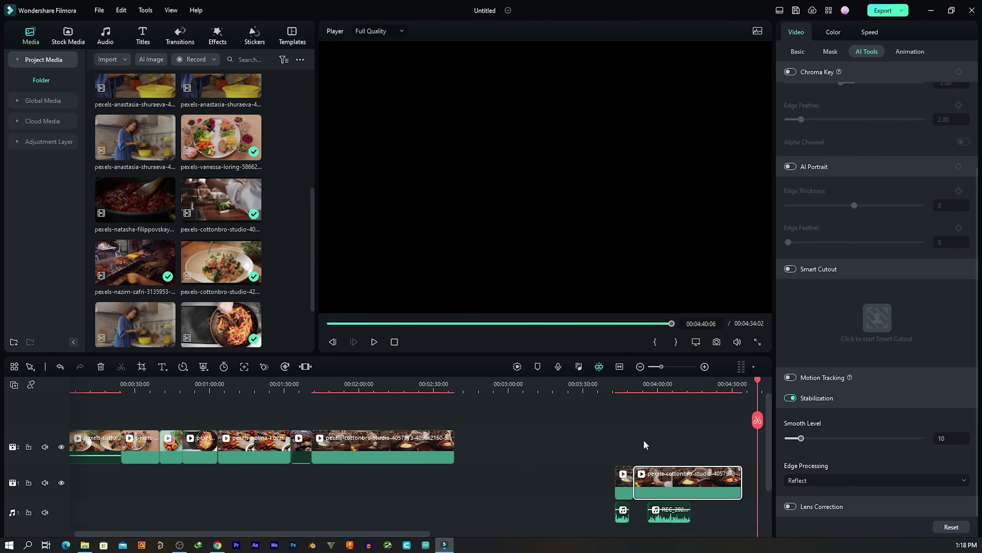
# Ripple delete the gap between the two video clips on video track 1
pyautogui.click(629, 385)
pyautogui.click(641, 487)
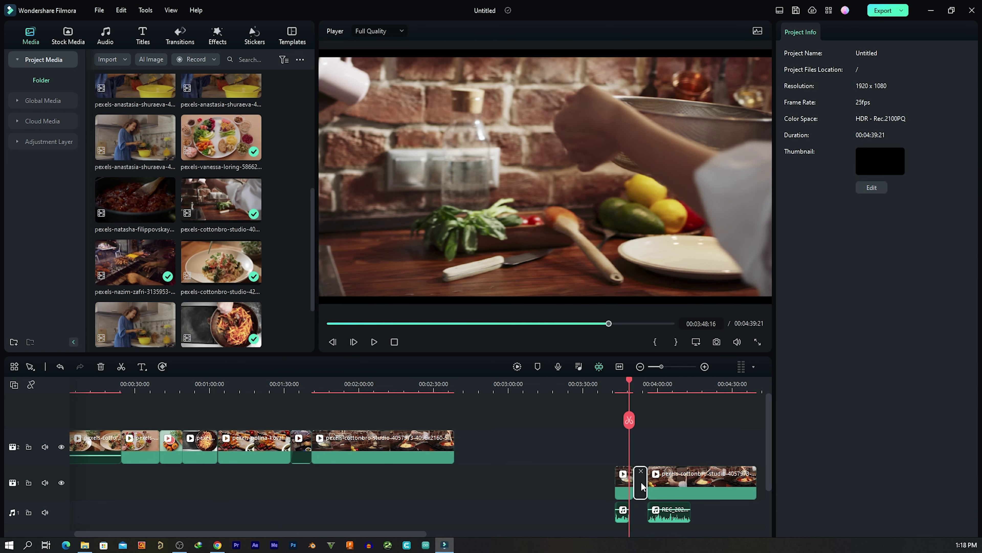
pyautogui.rightClick(640, 480)
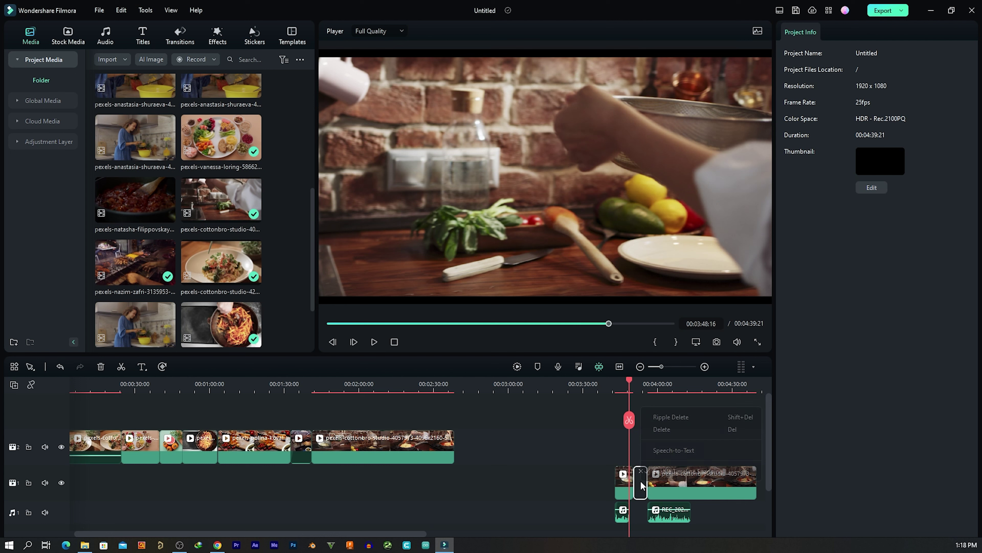
pyautogui.click(668, 417)
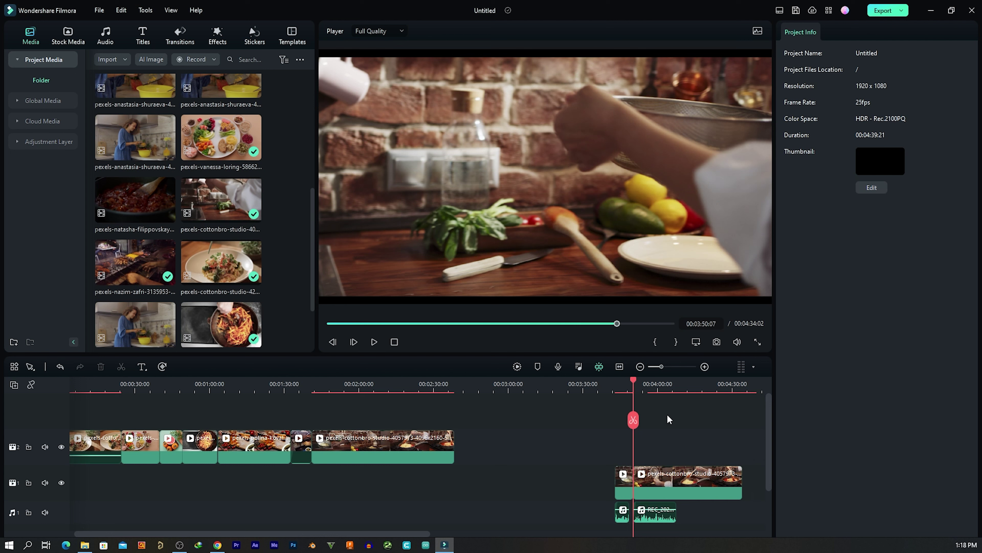
# Shift the second video clip later on video track 1 and try to close the new gap with Ripple Delete
pyautogui.moveTo(666, 486); pyautogui.dragTo(680, 487)
pyautogui.click(648, 481)
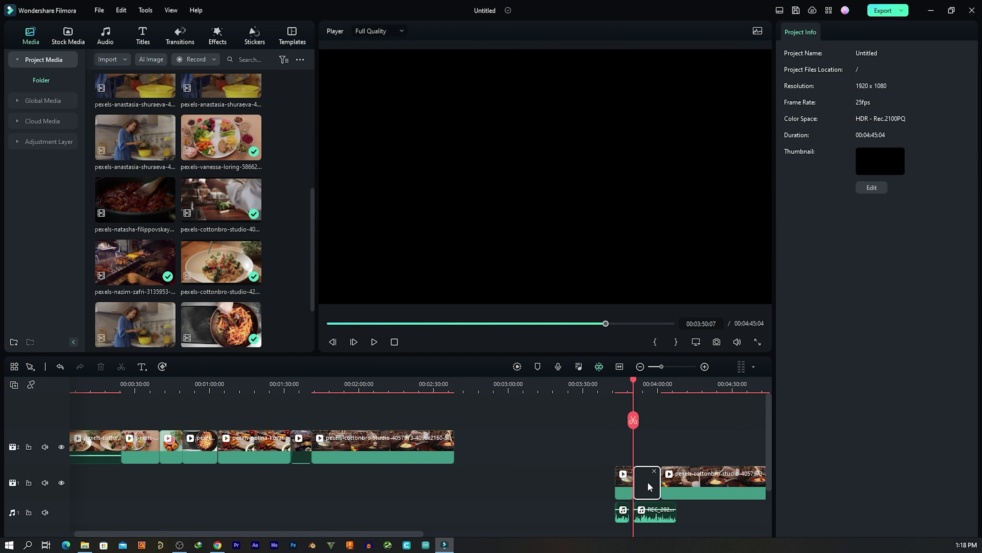
pyautogui.rightClick(648, 482)
pyautogui.click(665, 416)
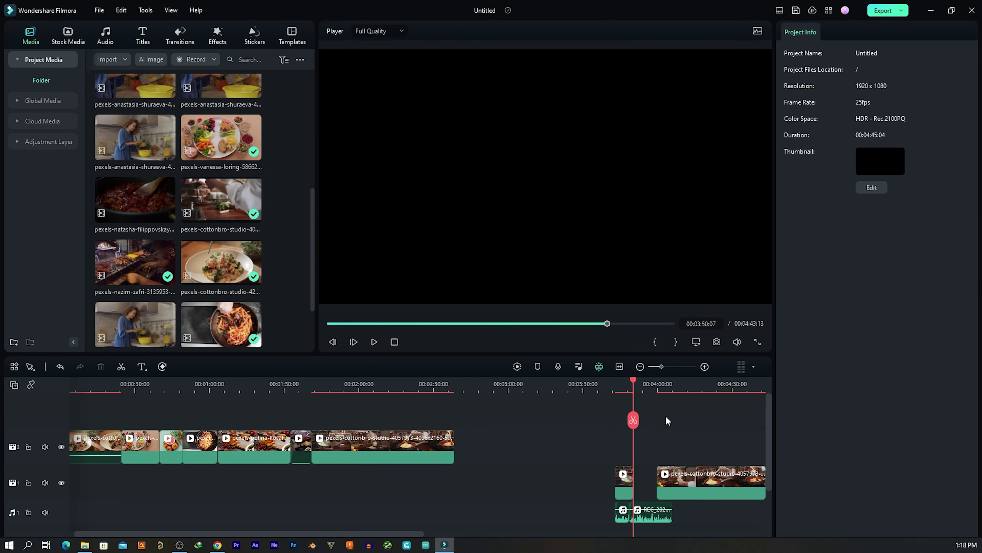
pyautogui.rightClick(646, 478)
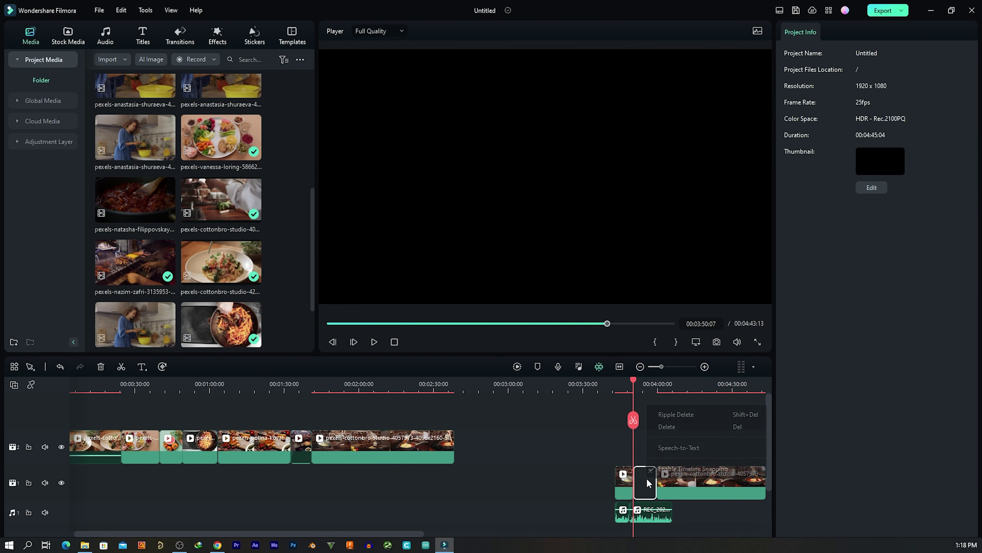
pyautogui.click(671, 416)
pyautogui.moveTo(653, 519); pyautogui.dragTo(666, 517)
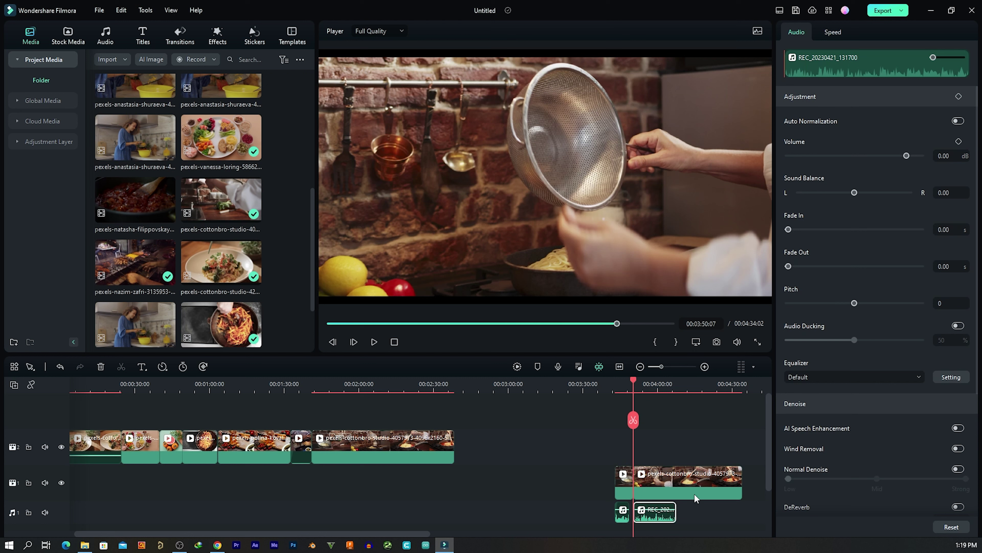
# Scrub the start of the voiceover section to 00:03:44:03 and delete the second voiceover part
pyautogui.click(725, 523)
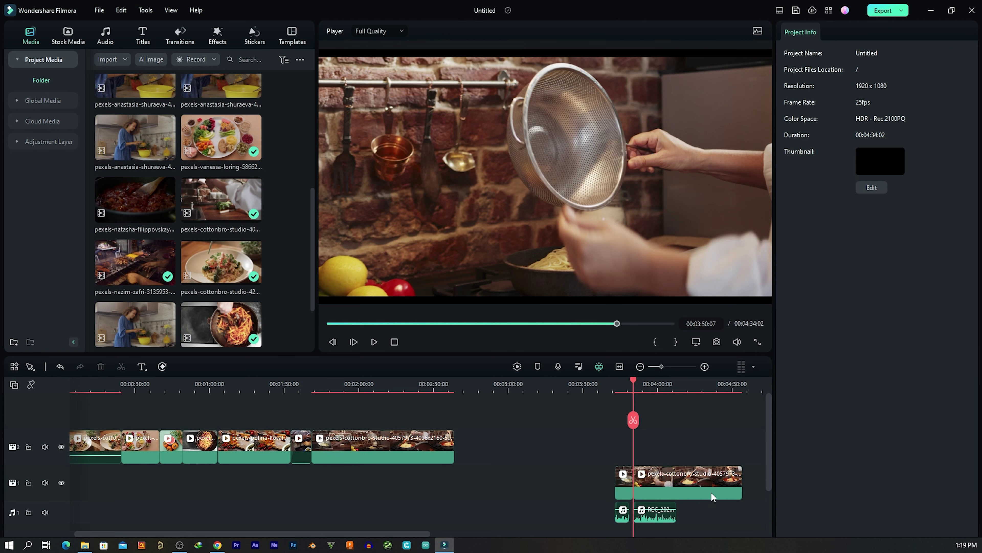
pyautogui.moveTo(634, 383); pyautogui.dragTo(617, 383)
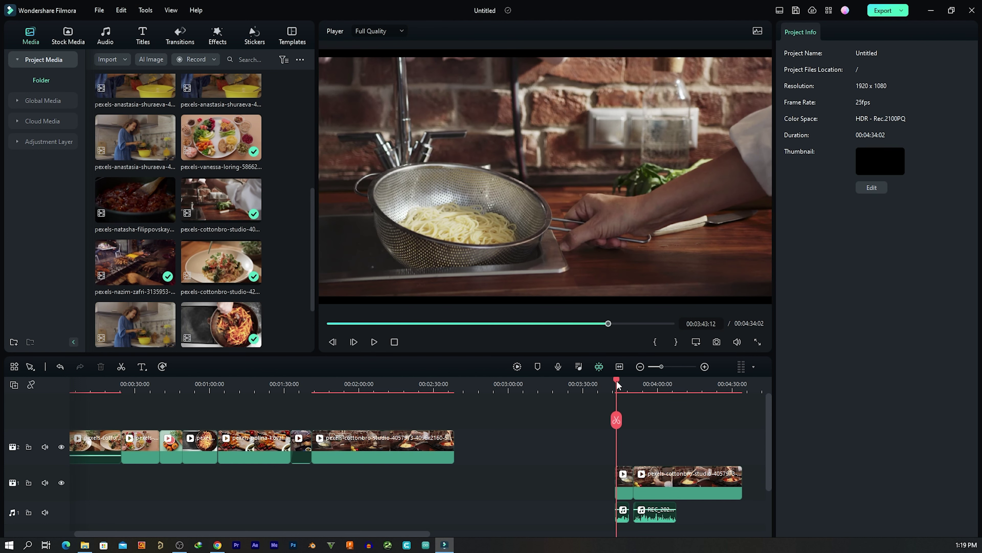
pyautogui.moveTo(617, 382); pyautogui.dragTo(619, 382)
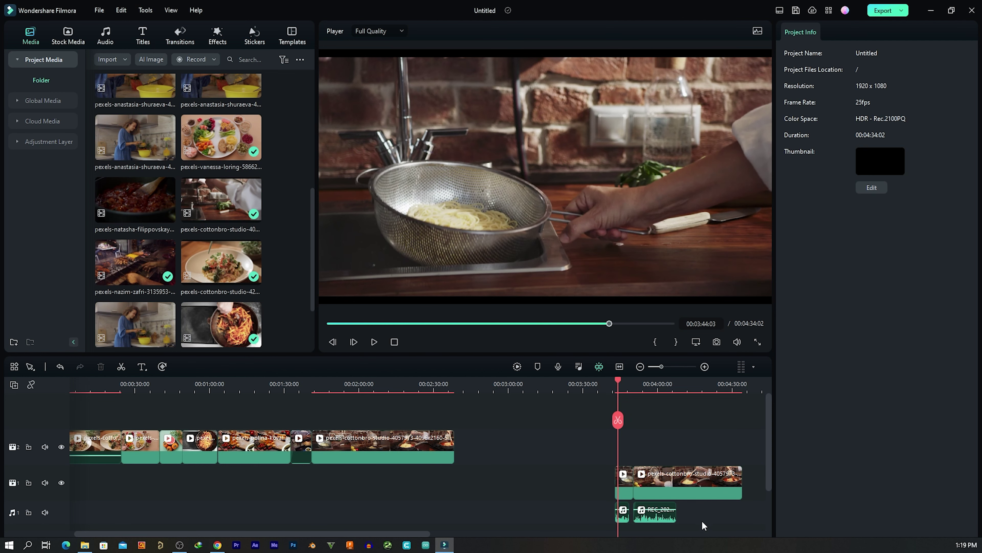
pyautogui.click(658, 516)
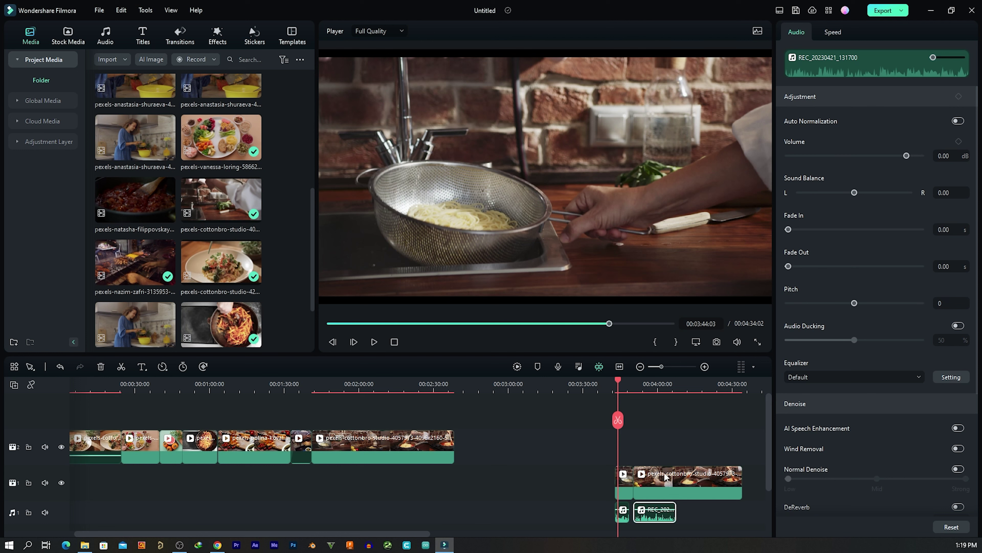
pyautogui.scroll(2, 684, 389)
pyautogui.scroll(1, 684, 389)
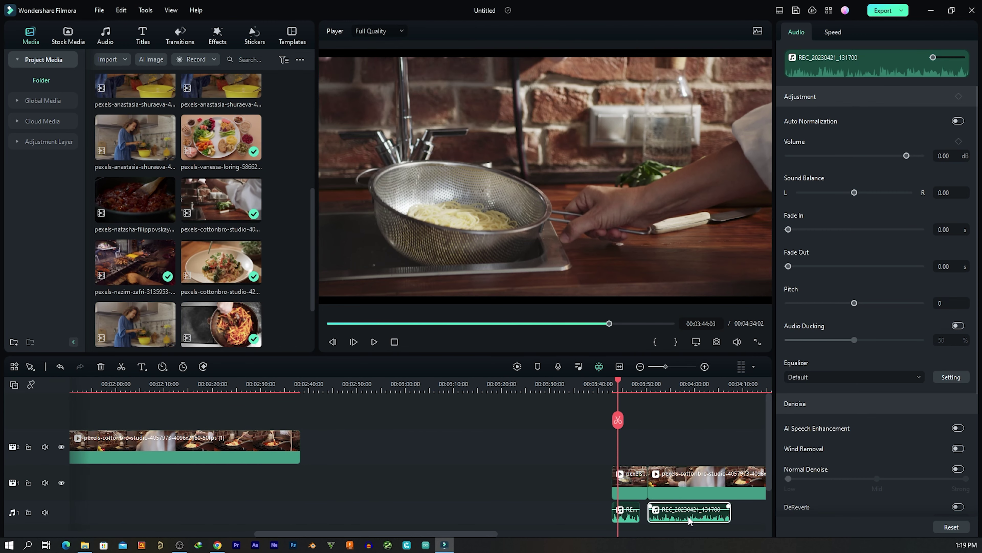
pyautogui.press('Delete')
# Delete the short first video piece on video track 1 and align the remaining clip with the start of the voiceover
pyautogui.click(638, 484)
pyautogui.press('Delete')
pyautogui.moveTo(648, 482); pyautogui.dragTo(614, 481)
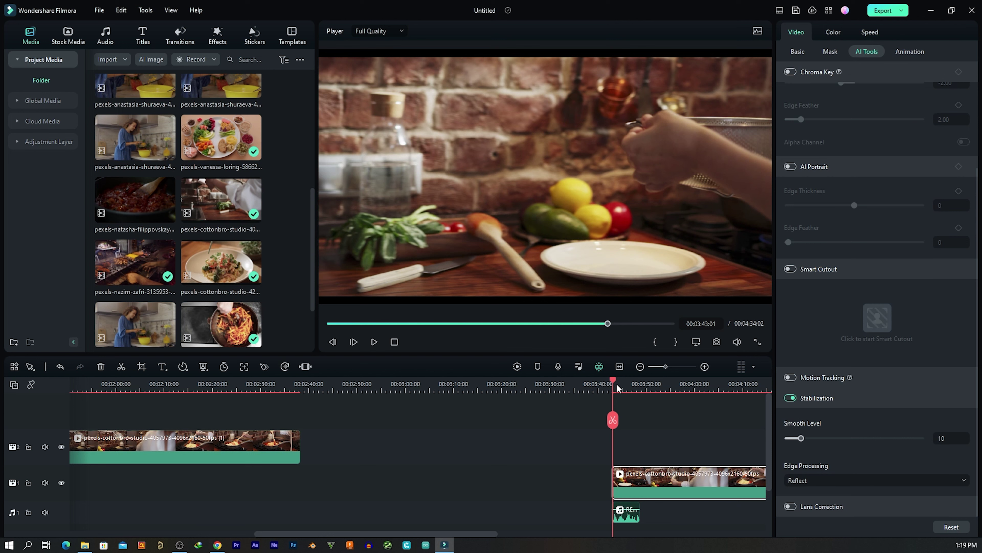
# Split the video clip on video track 1 at the end of the voiceover, at 00:03:48:17
pyautogui.click(629, 519)
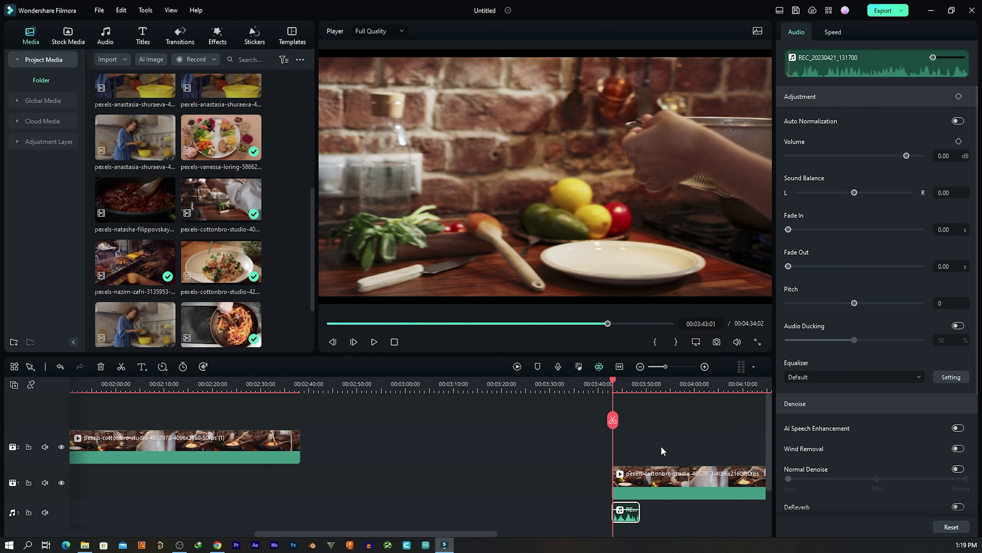
pyautogui.moveTo(614, 376); pyautogui.dragTo(637, 380)
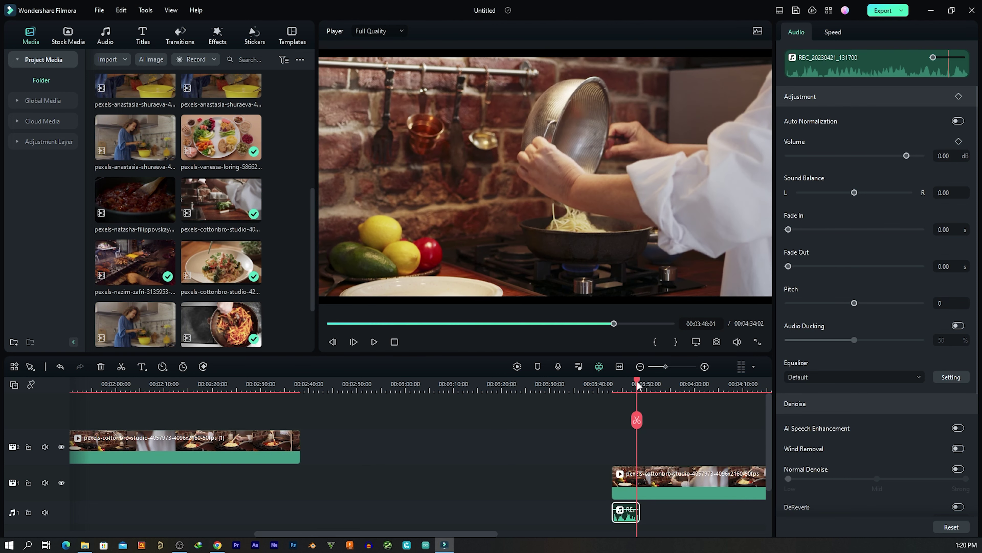
pyautogui.moveTo(637, 380); pyautogui.dragTo(640, 383)
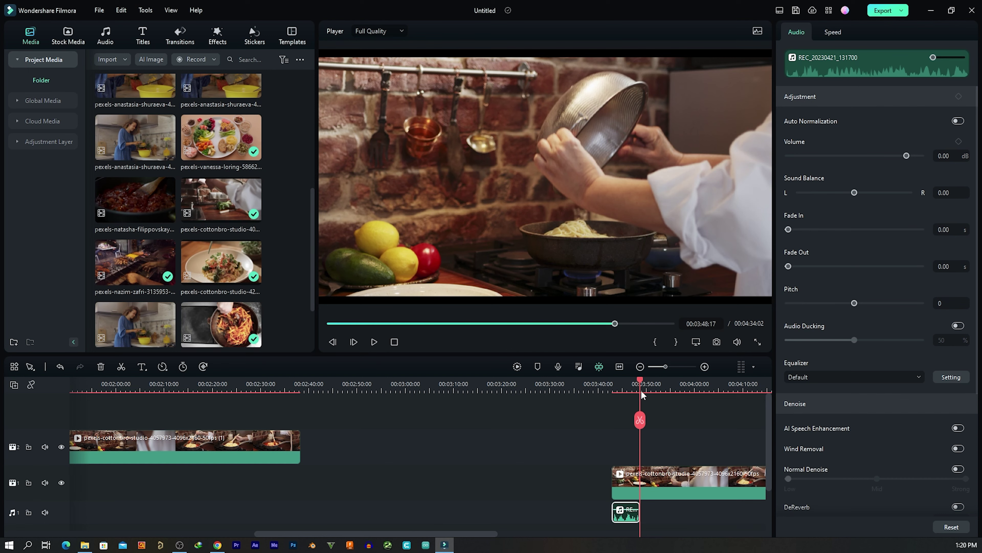
pyautogui.click(640, 421)
# Examine how the cut video piece lines up with the voiceover and check the footage after the split
pyautogui.moveTo(641, 379)
pyautogui.mouseDown()
pyautogui.moveTo(690, 387)
pyautogui.moveTo(651, 386)
pyautogui.mouseUp()
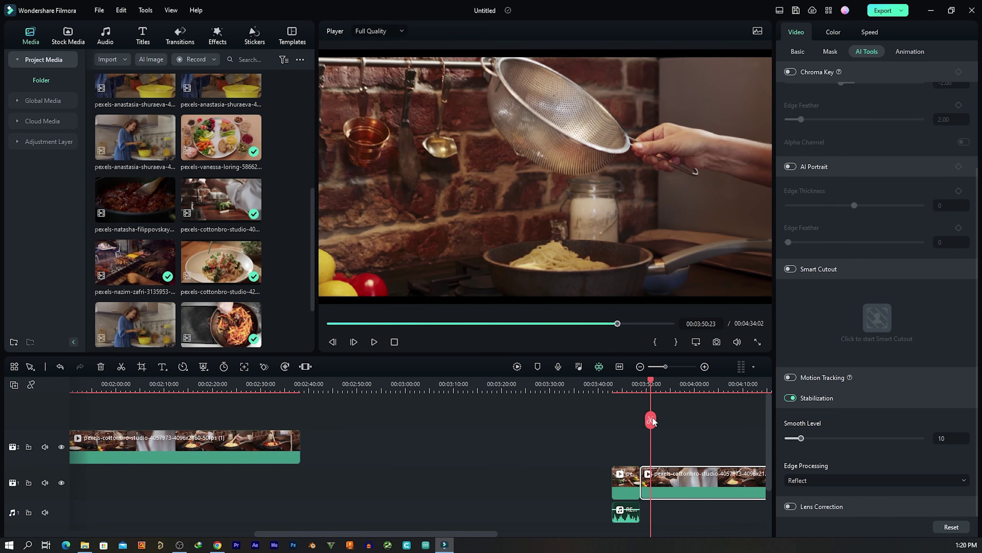
pyautogui.moveTo(650, 384); pyautogui.dragTo(616, 383)
pyautogui.click(622, 484)
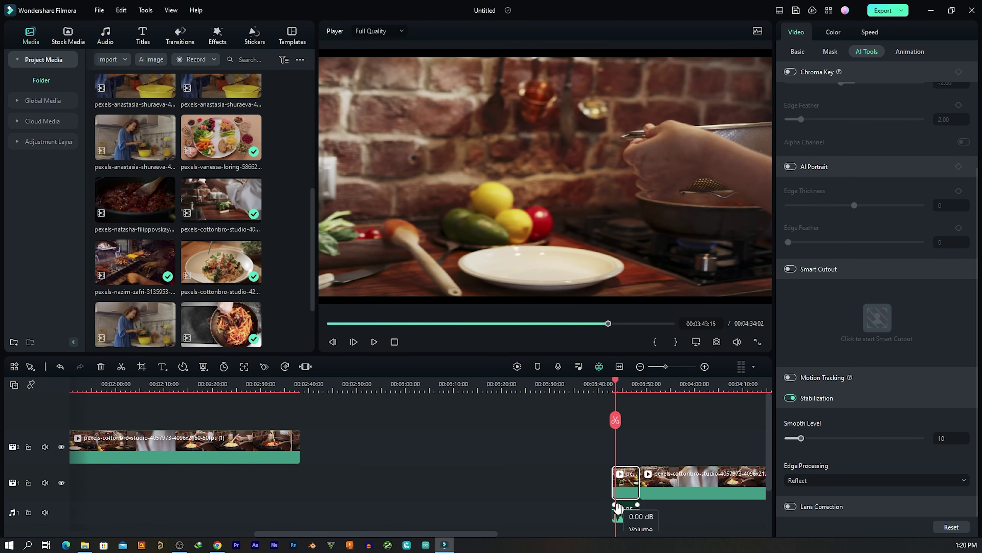
pyautogui.click(621, 522)
pyautogui.click(625, 483)
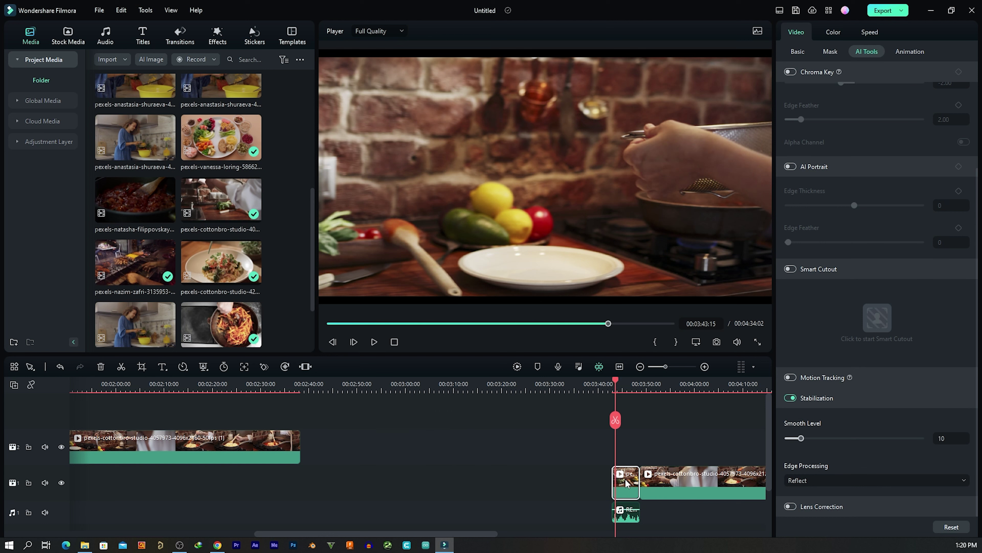
pyautogui.click(660, 386)
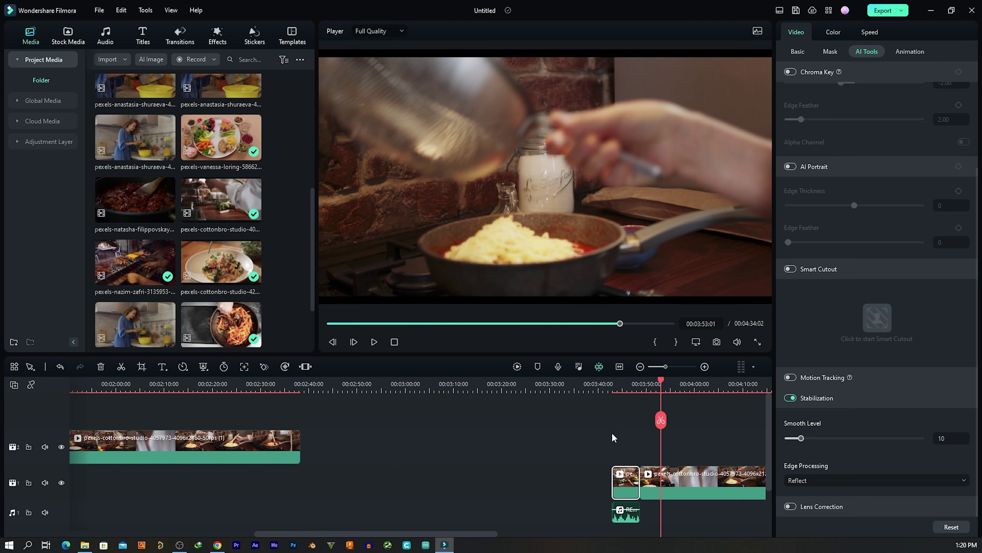
pyautogui.moveTo(598, 442); pyautogui.dragTo(656, 517)
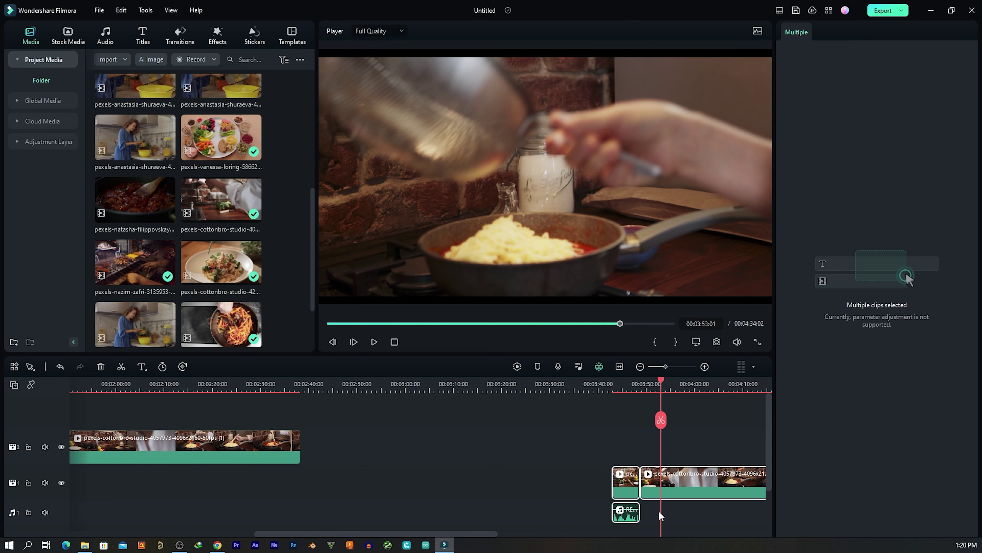
pyautogui.click(620, 452)
pyautogui.click(624, 384)
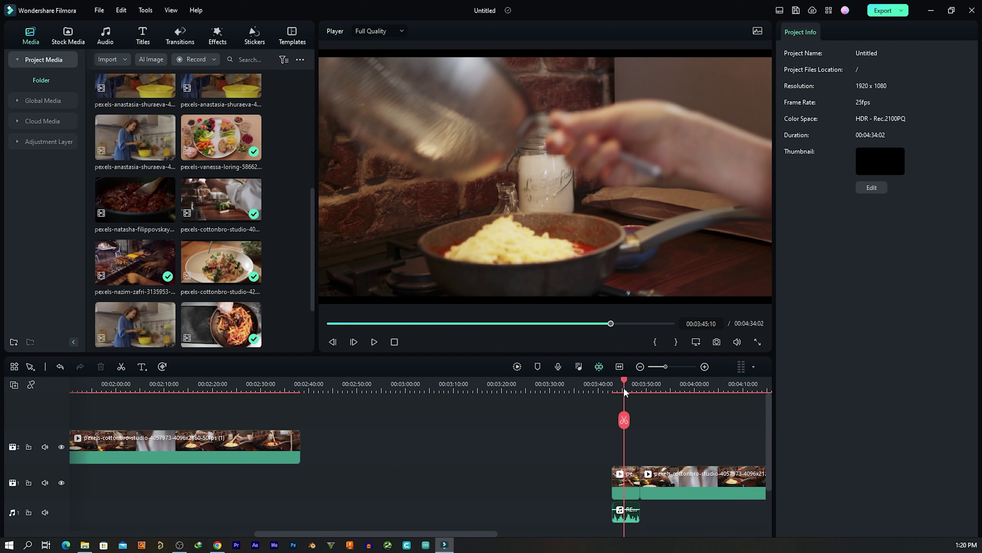
pyautogui.click(659, 393)
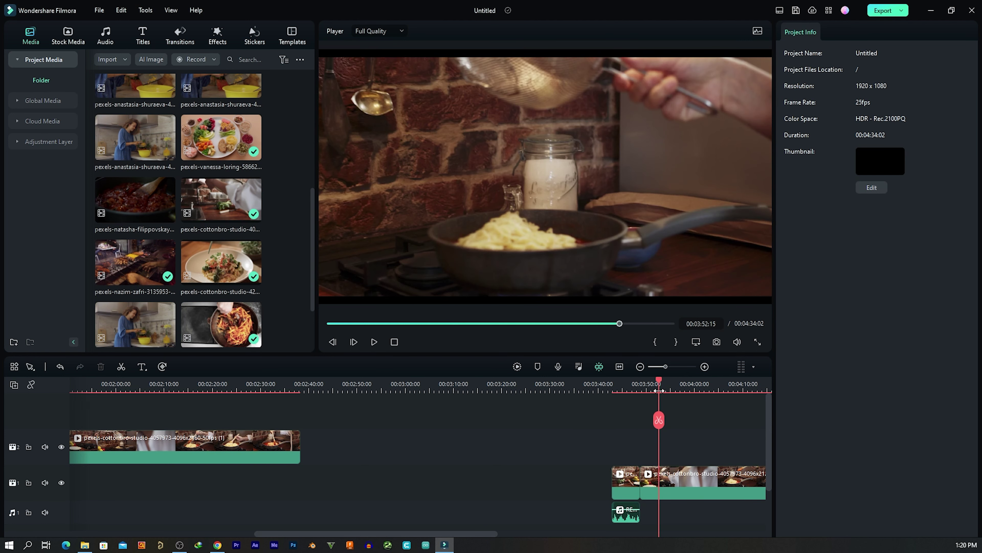
# Delete both video pieces on video track 1 together with the voiceover and return the playhead to the project start
pyautogui.moveTo(599, 455); pyautogui.dragTo(696, 523)
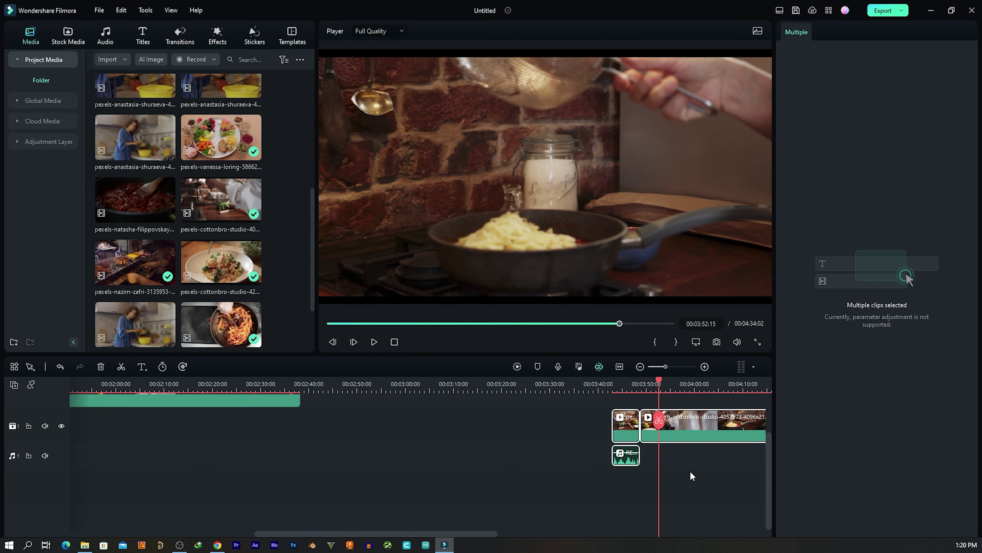
pyautogui.press('Delete')
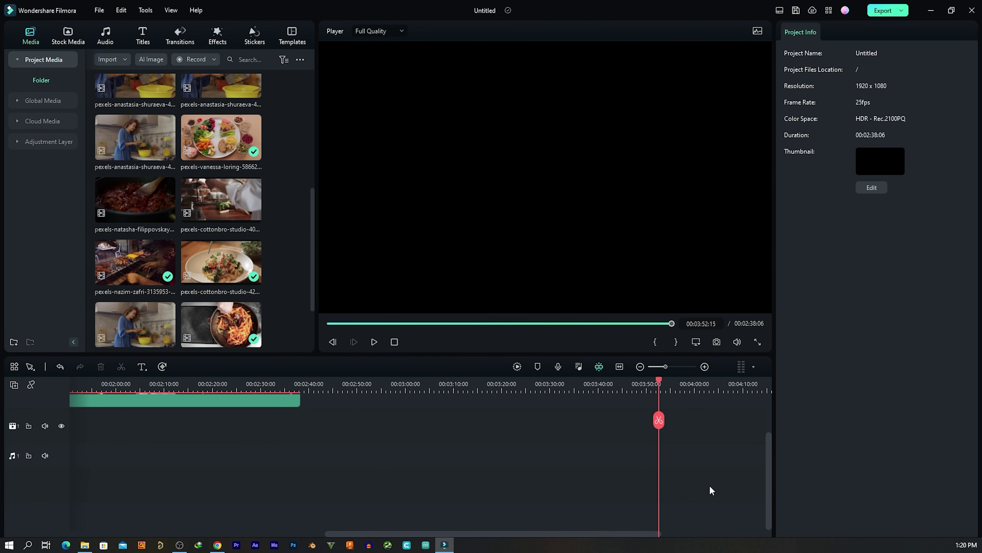
pyautogui.press('Home')
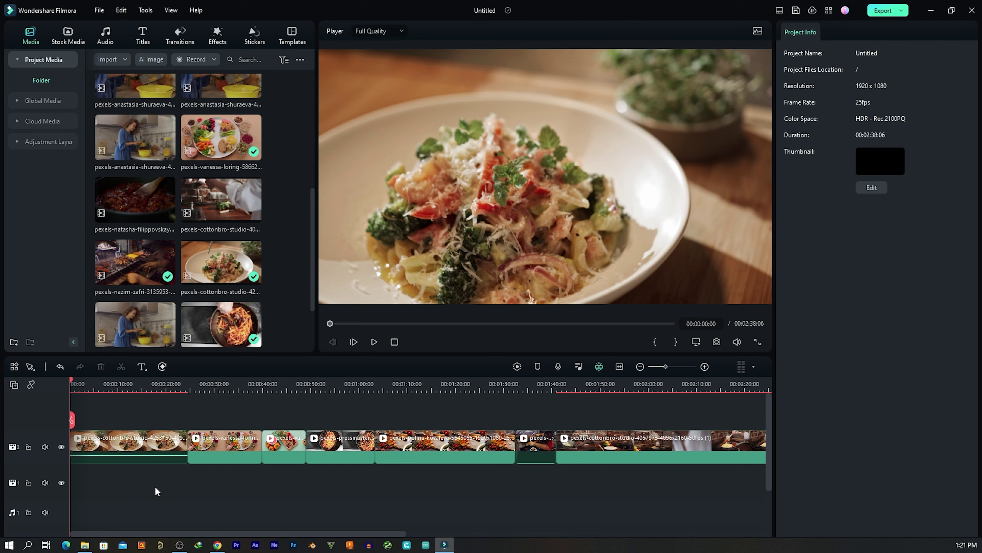
# Open the AI tools of the first timeline clip and switch its Stabilization off and on again to compare the preview
pyautogui.click(119, 439)
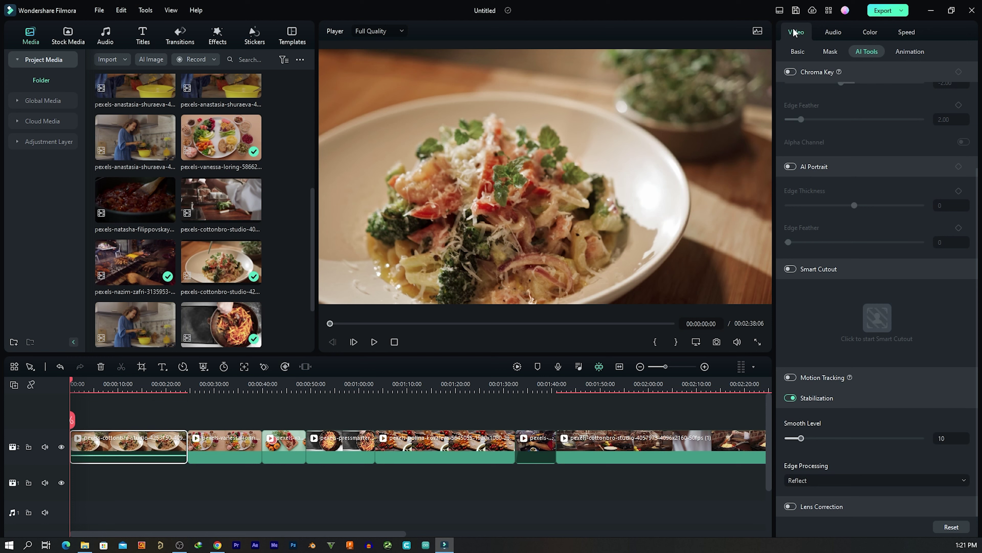
pyautogui.click(797, 53)
pyautogui.click(834, 53)
pyautogui.click(807, 53)
pyautogui.click(830, 52)
pyautogui.click(865, 53)
pyautogui.click(790, 397)
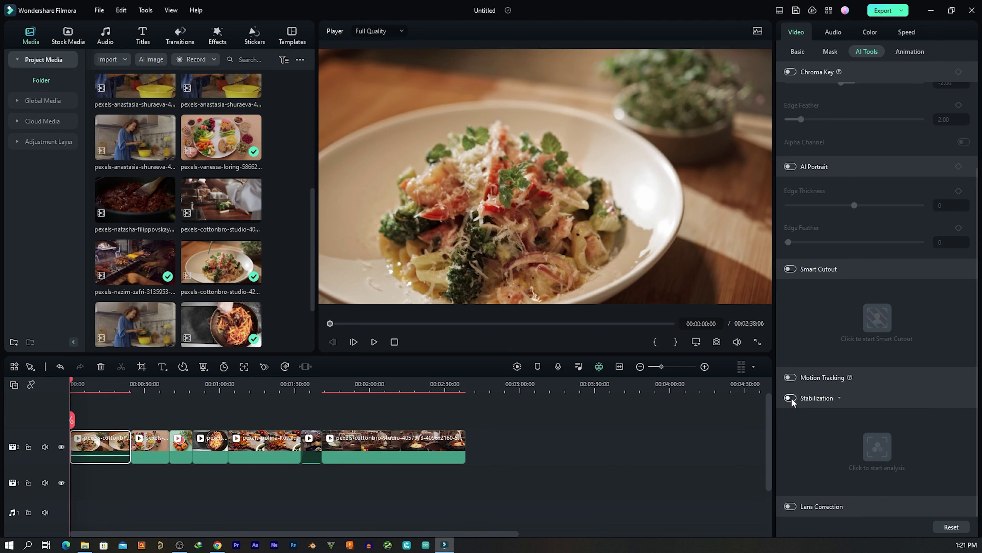
pyautogui.click(791, 398)
pyautogui.click(790, 397)
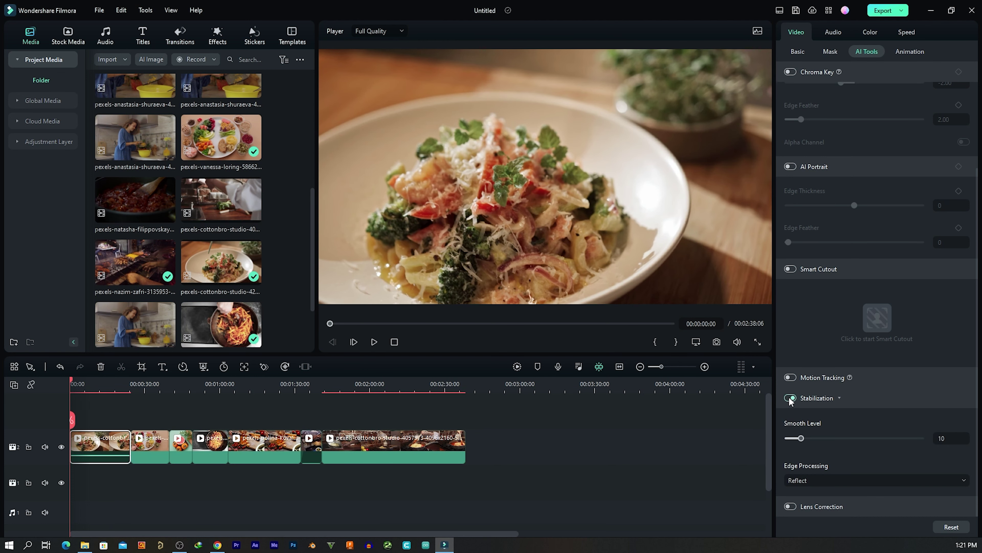
# Add the pexels-cottonbro-studio-4057973 footage after the last clip on video track 2, split it at 00:03:02:00 and delete the second part
pyautogui.moveTo(221, 199); pyautogui.dragTo(511, 458)
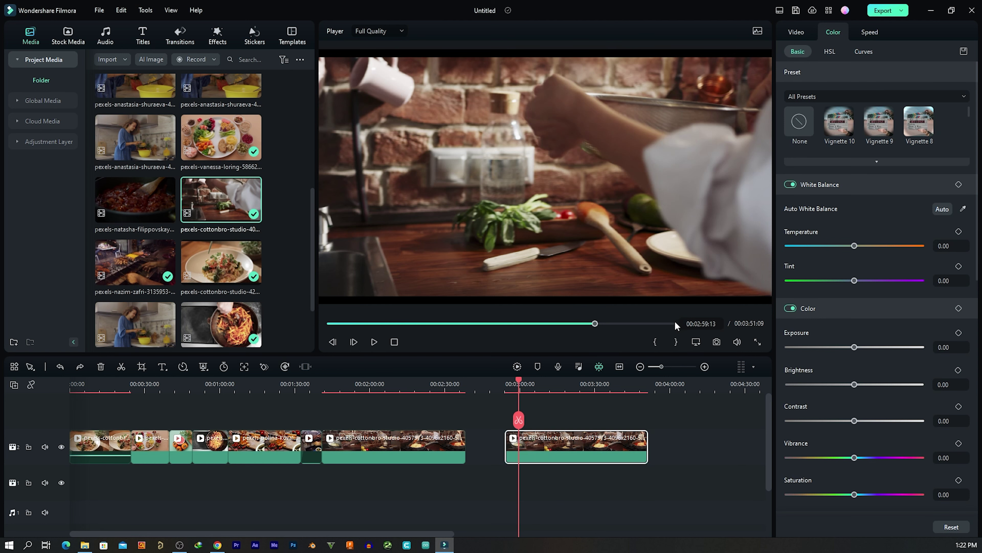
pyautogui.click(525, 378)
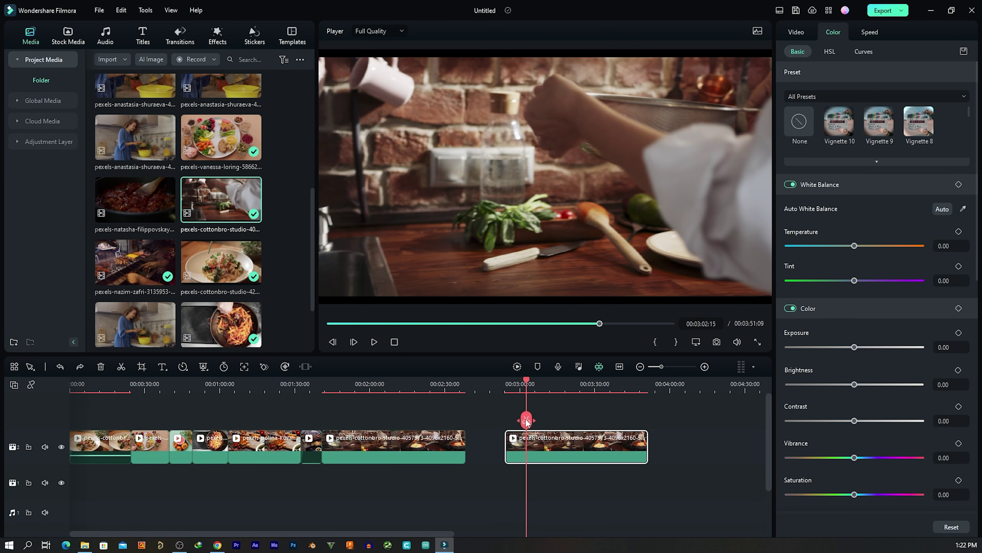
pyautogui.hotkey('ctrl', 'b')
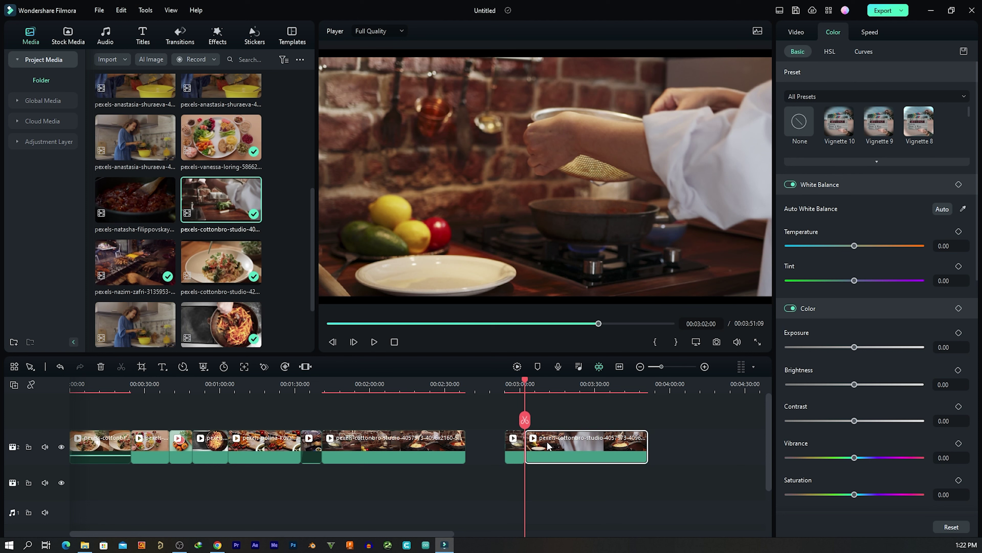
pyautogui.press('Delete')
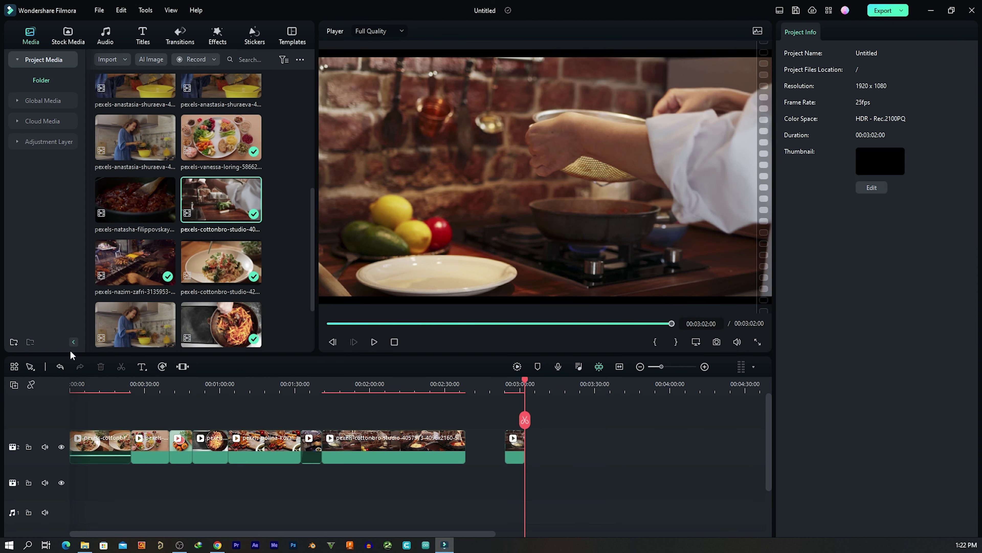
# Select the short last clip on video track 2, turn on its Stabilization in the AI tools and start the analysis
pyautogui.moveTo(522, 381); pyautogui.dragTo(514, 384)
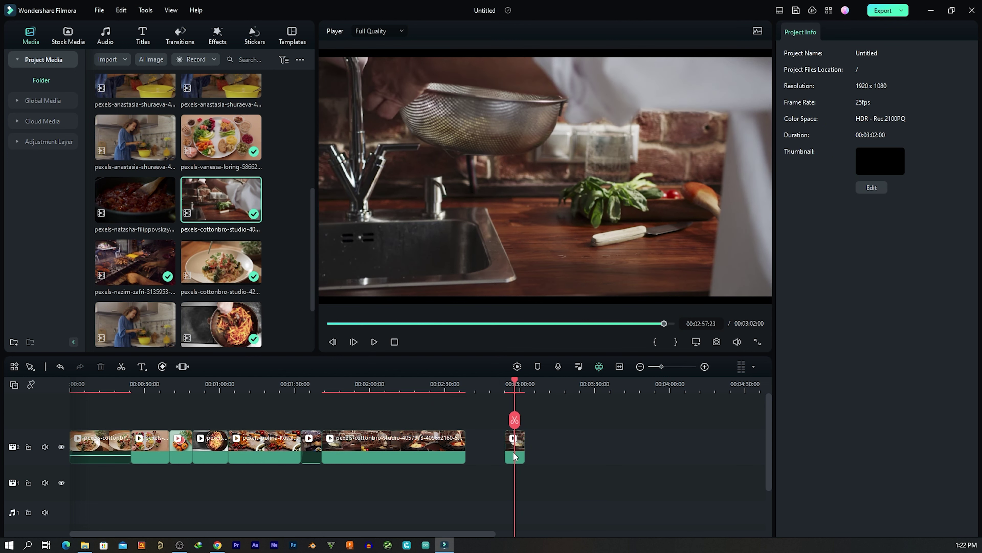
pyautogui.click(516, 459)
pyautogui.click(794, 31)
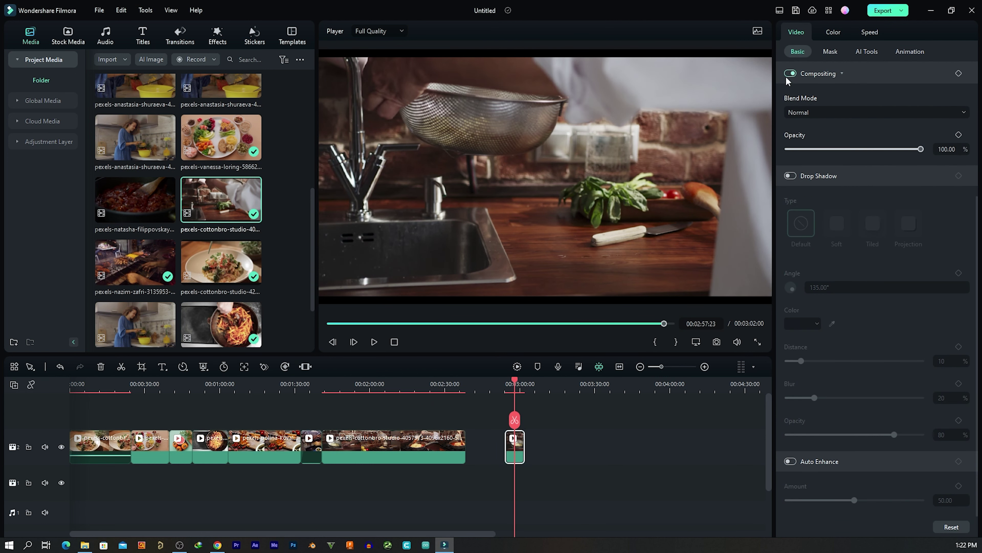
pyautogui.click(830, 51)
pyautogui.click(867, 51)
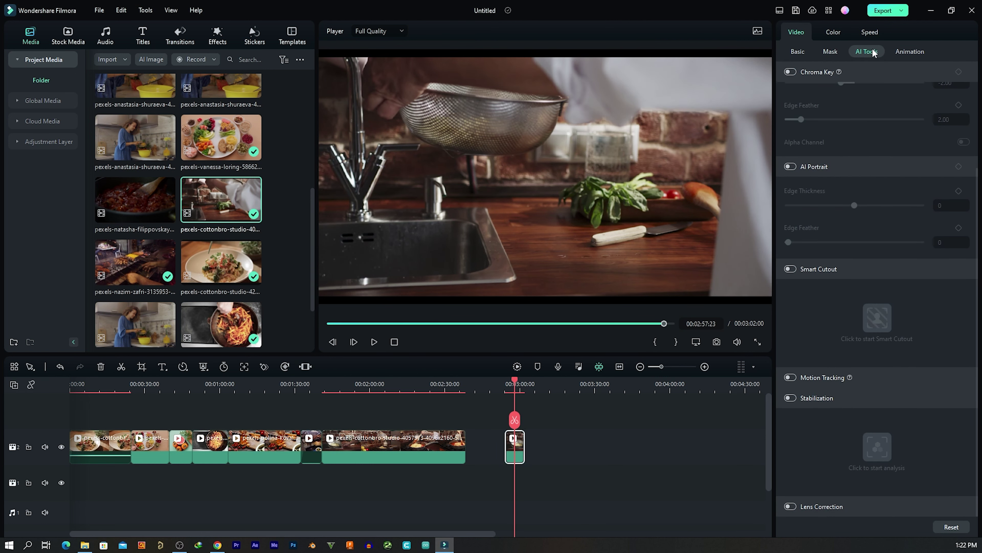
pyautogui.click(791, 398)
pyautogui.click(878, 456)
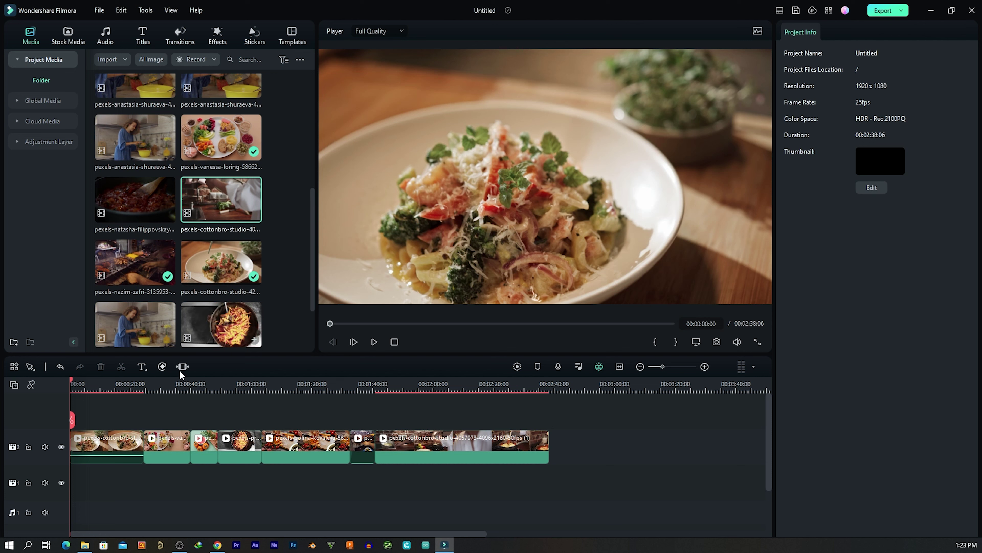
# Select the first timeline clip, preview its opening seconds and place the playhead at 00:00:05:06
pyautogui.click(92, 446)
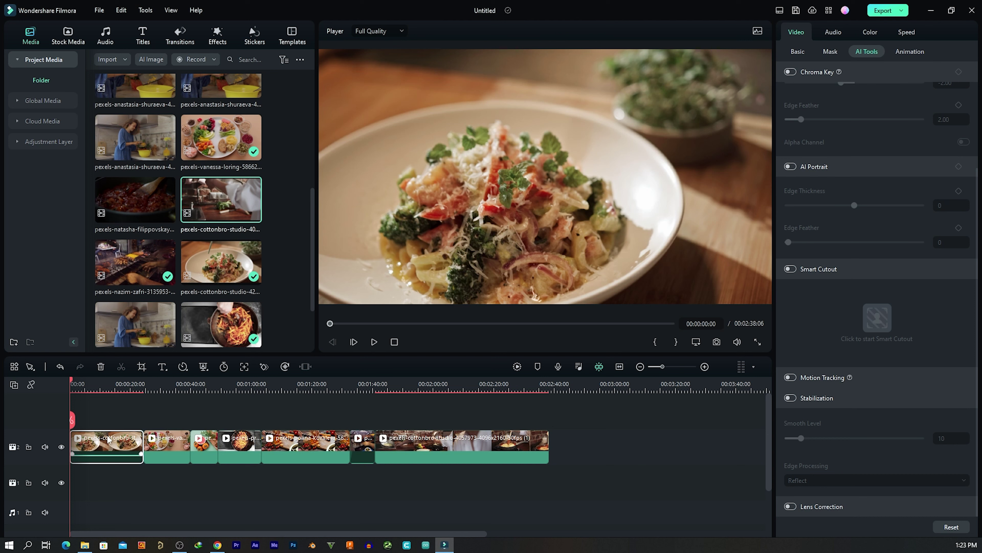
pyautogui.press('space')
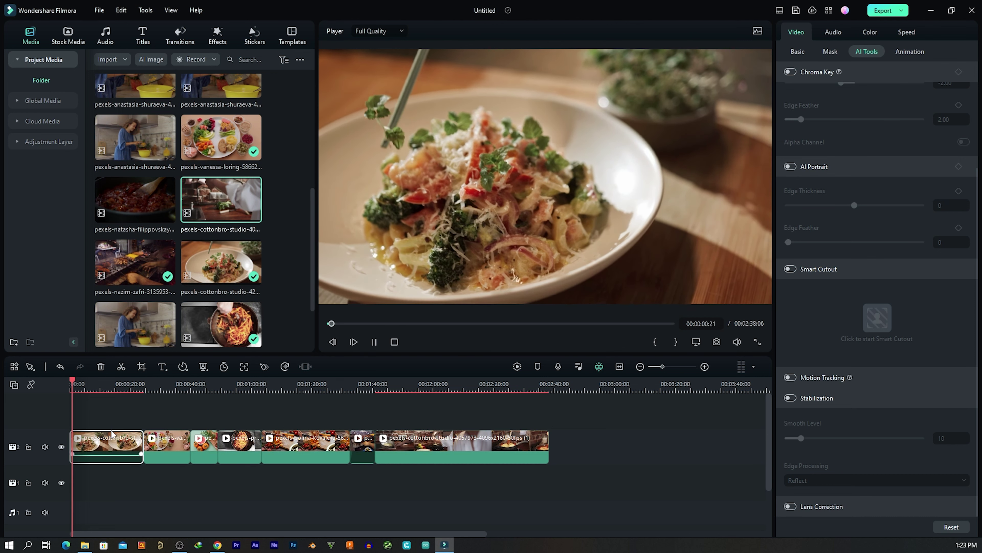
pyautogui.press('space')
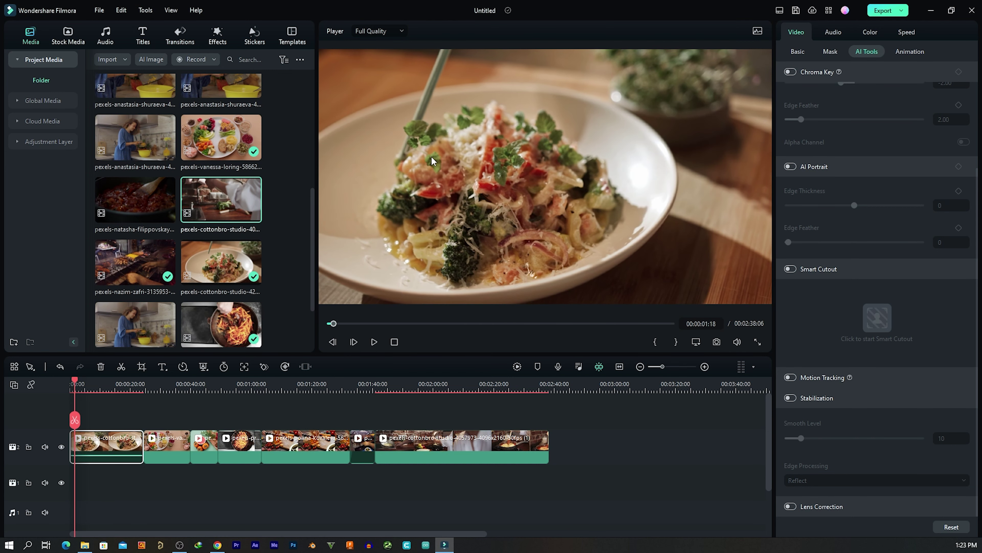
pyautogui.click(85, 387)
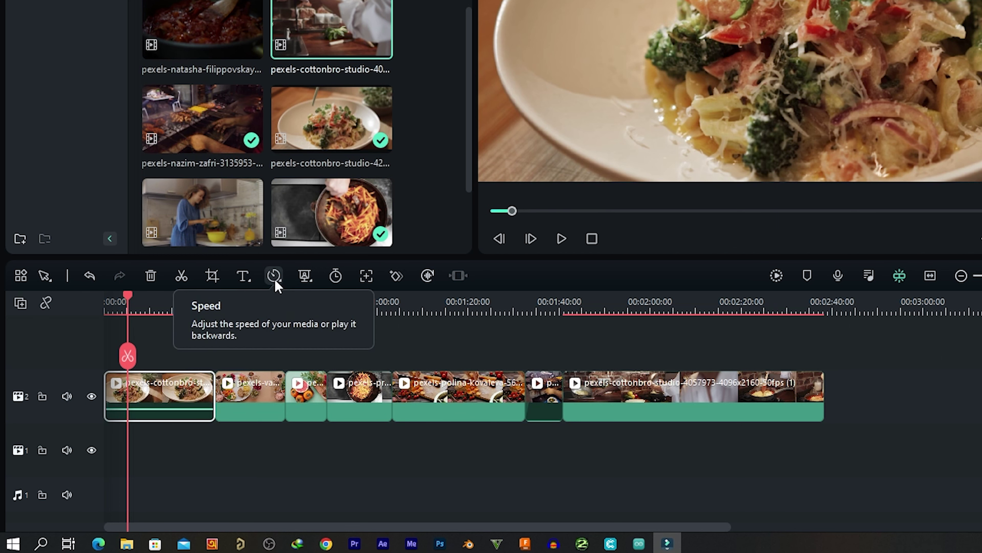
# Review the quick speed options for the first clip, including the Slow and Fast presets
pyautogui.click(274, 276)
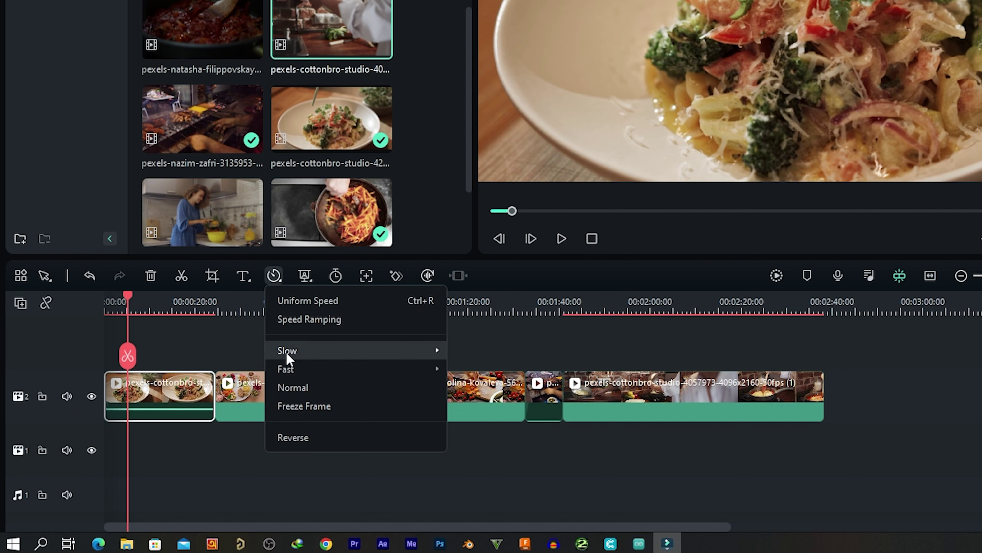
pyautogui.moveTo(286, 354)
pyautogui.moveTo(371, 371)
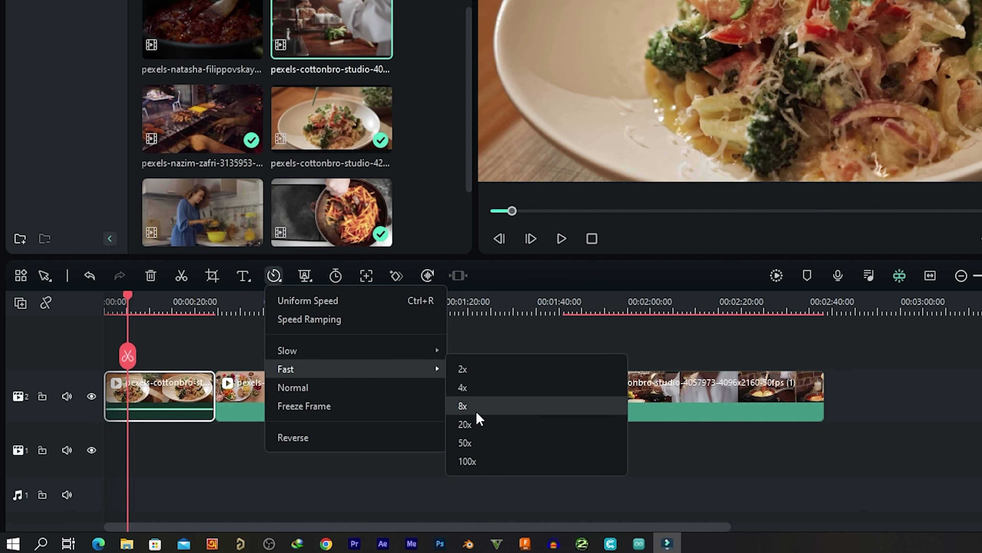
pyautogui.moveTo(418, 350)
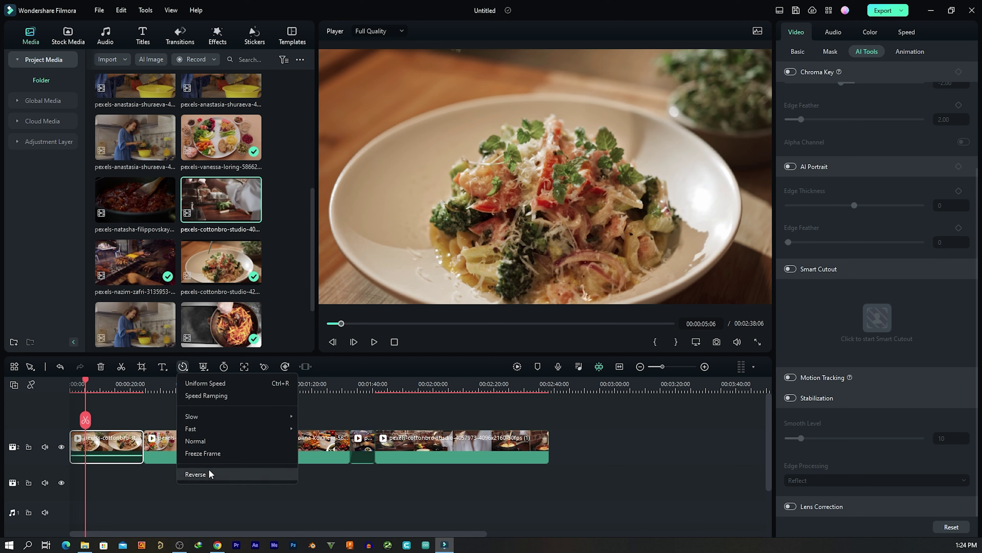
pyautogui.click(114, 447)
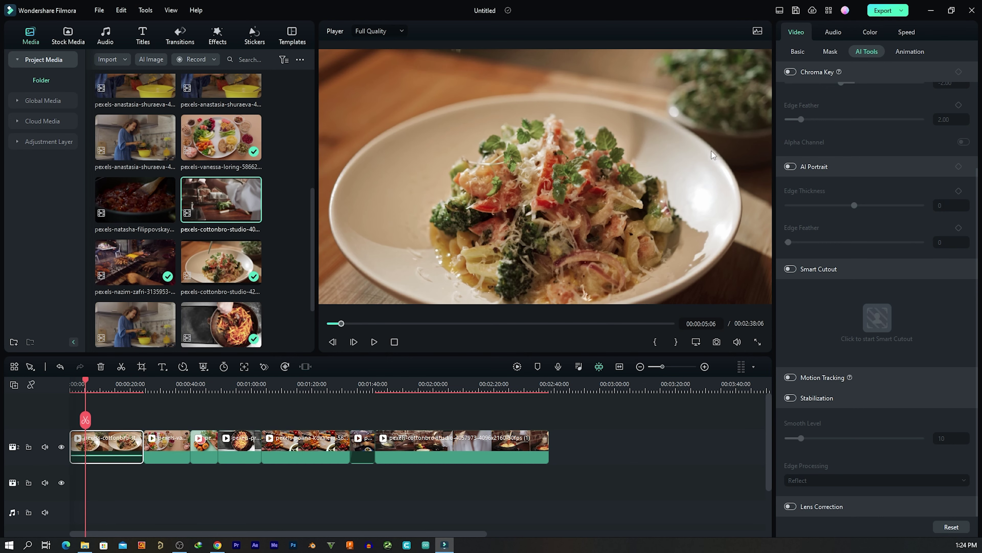
# Bring up the first clip's speed settings and apply the Customize preset of Speed Ramping
pyautogui.click(905, 34)
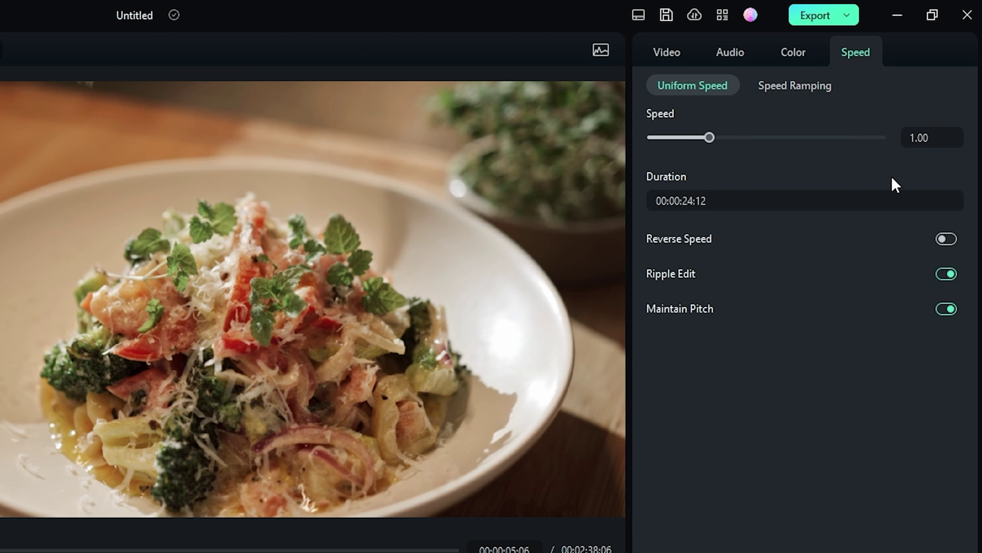
pyautogui.click(813, 89)
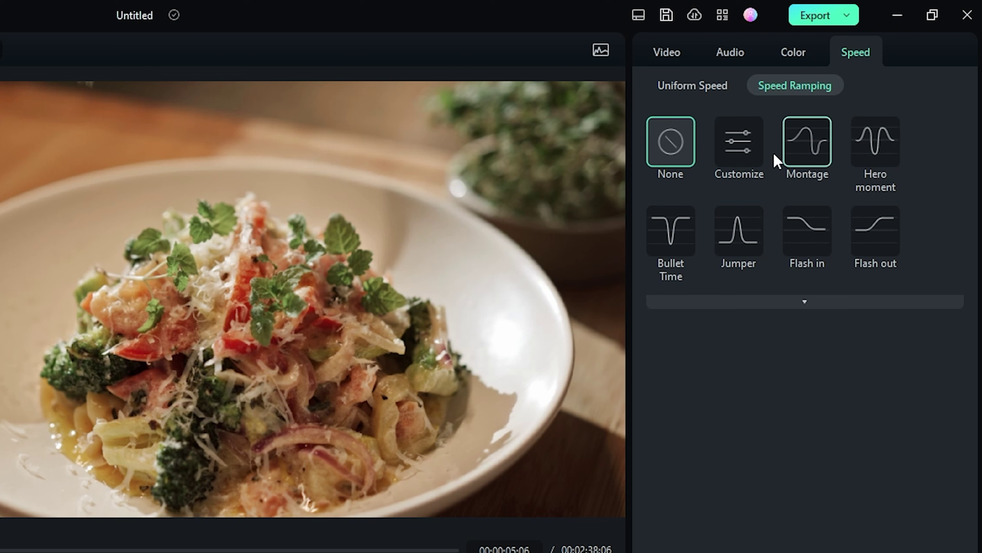
pyautogui.click(743, 149)
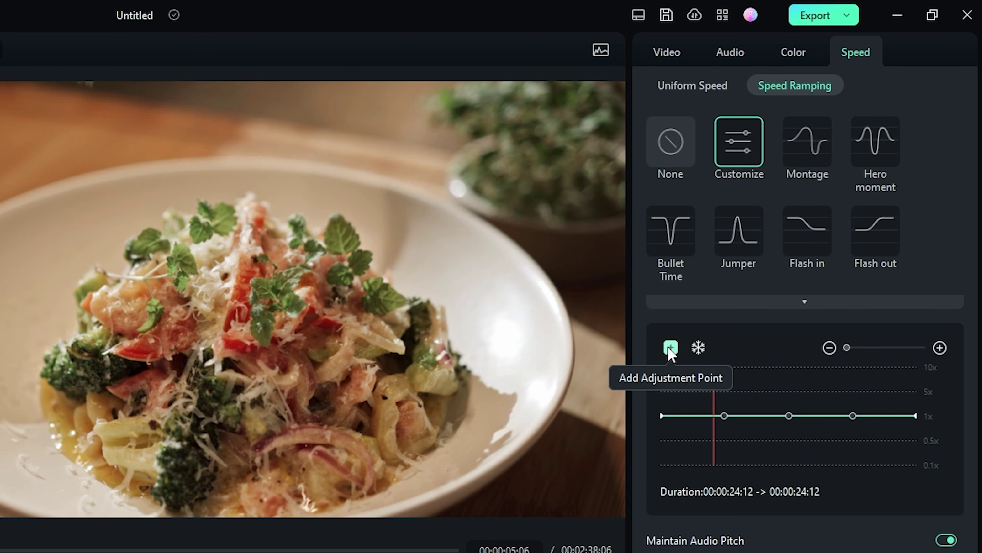
# Add adjustment points to the clip's speed curve at 00:00:03:00, 00:00:09:02, 00:00:15:11 and 00:00:21:07
pyautogui.click(692, 415)
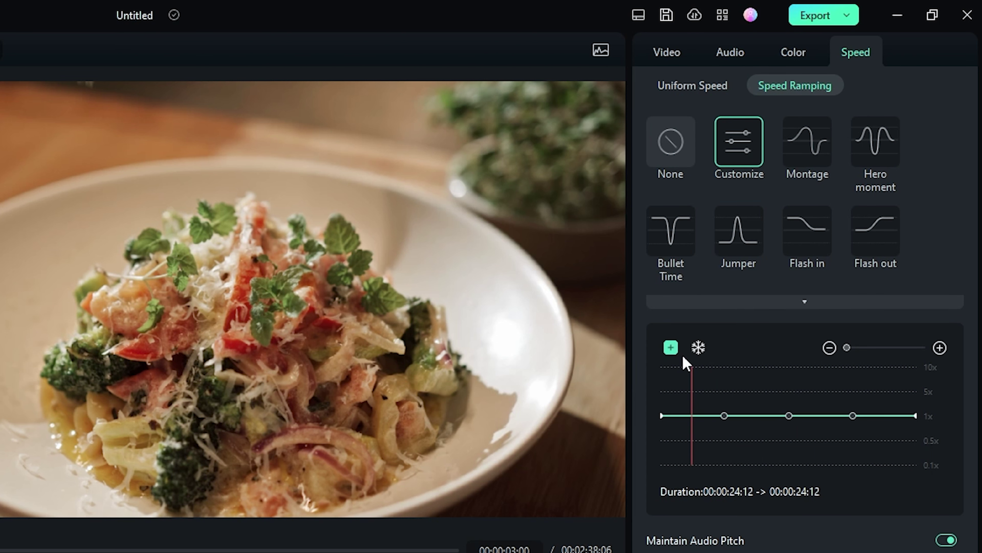
pyautogui.click(671, 347)
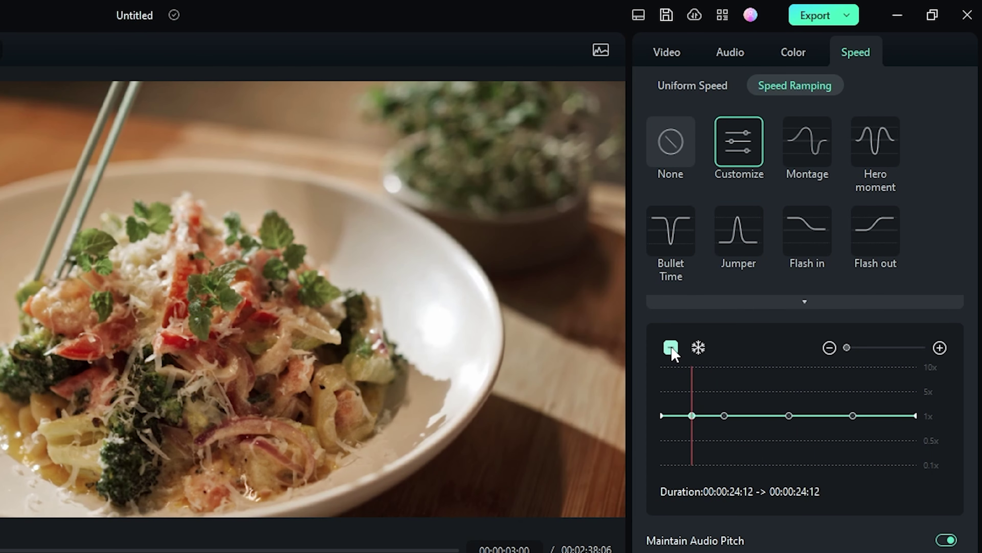
pyautogui.click(757, 416)
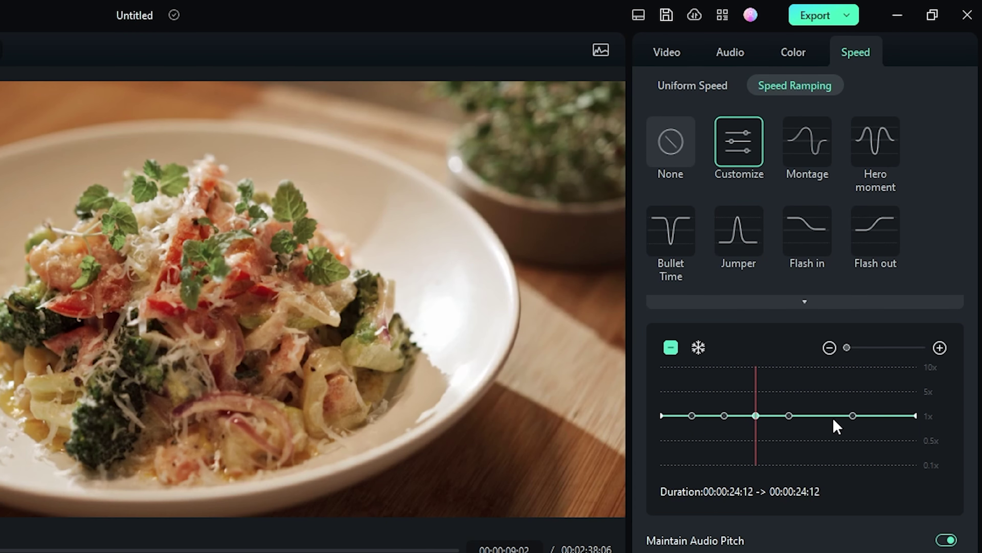
pyautogui.click(823, 418)
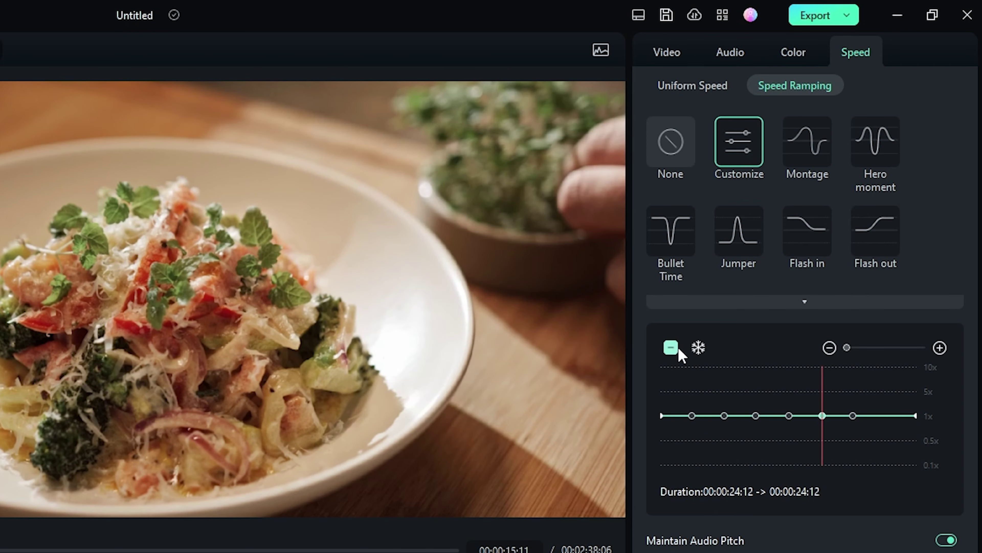
pyautogui.click(884, 420)
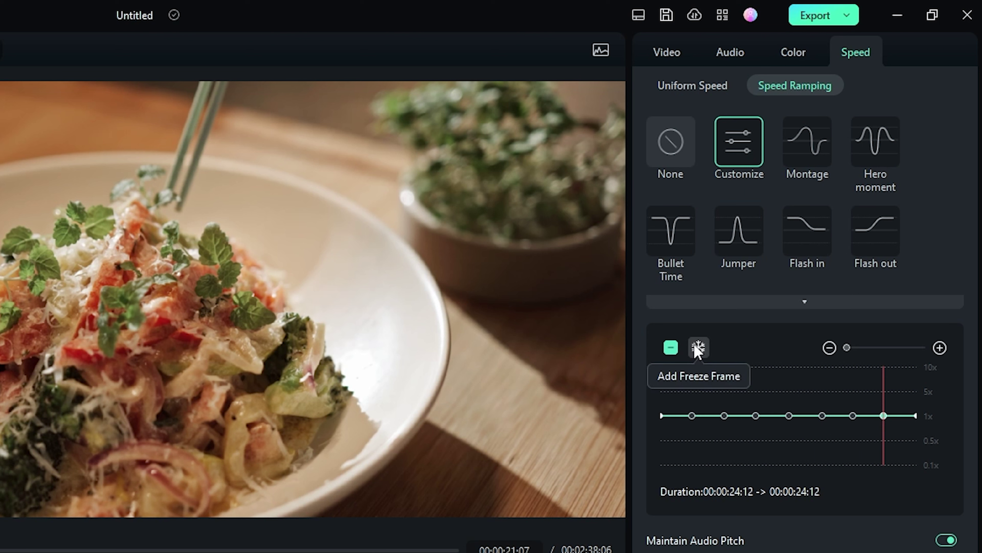
# Raise the speed curve's start point and first adjustment point slightly above 1x, previewing the clip from the project start in between
pyautogui.moveTo(796, 383); pyautogui.dragTo(663, 380)
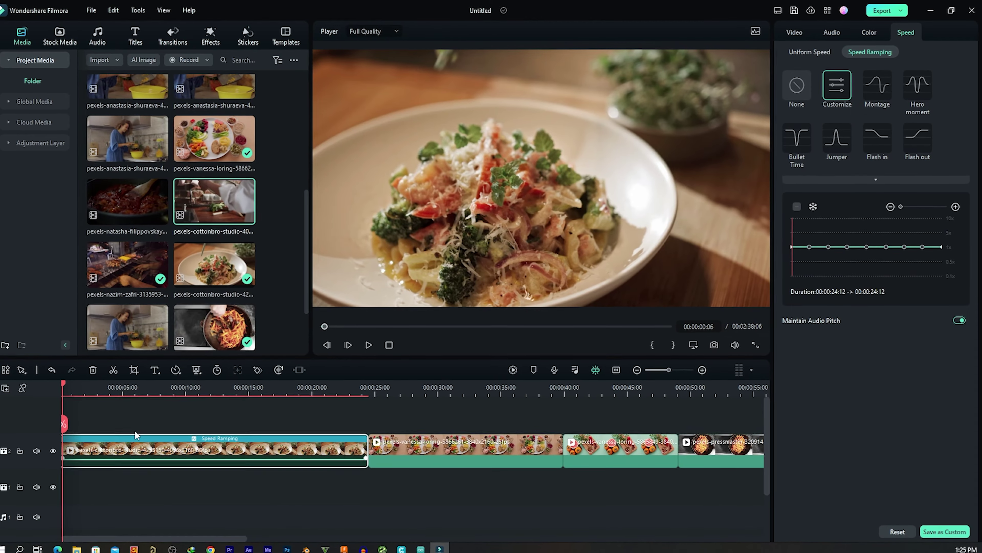
pyautogui.moveTo(61, 381); pyautogui.dragTo(24, 414)
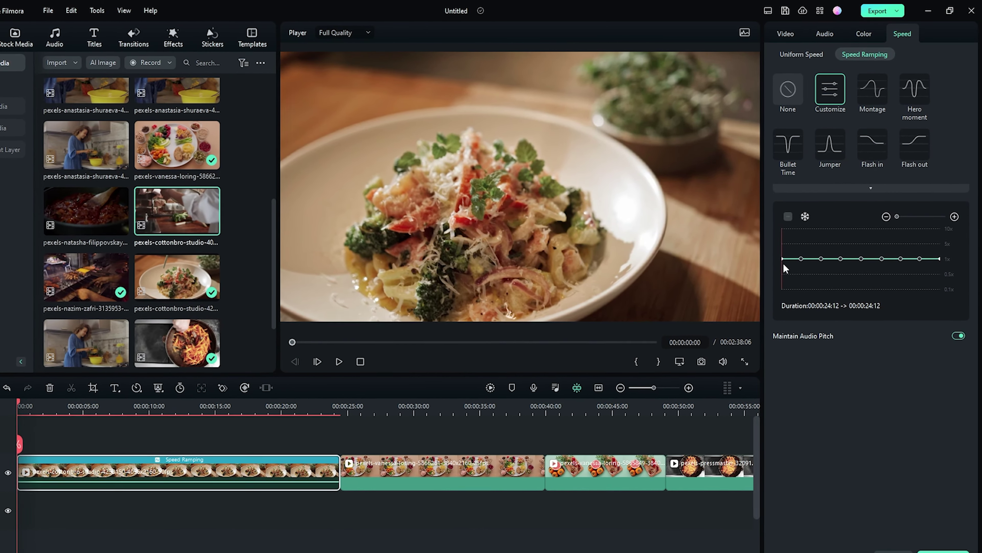
pyautogui.moveTo(782, 259); pyautogui.dragTo(779, 258)
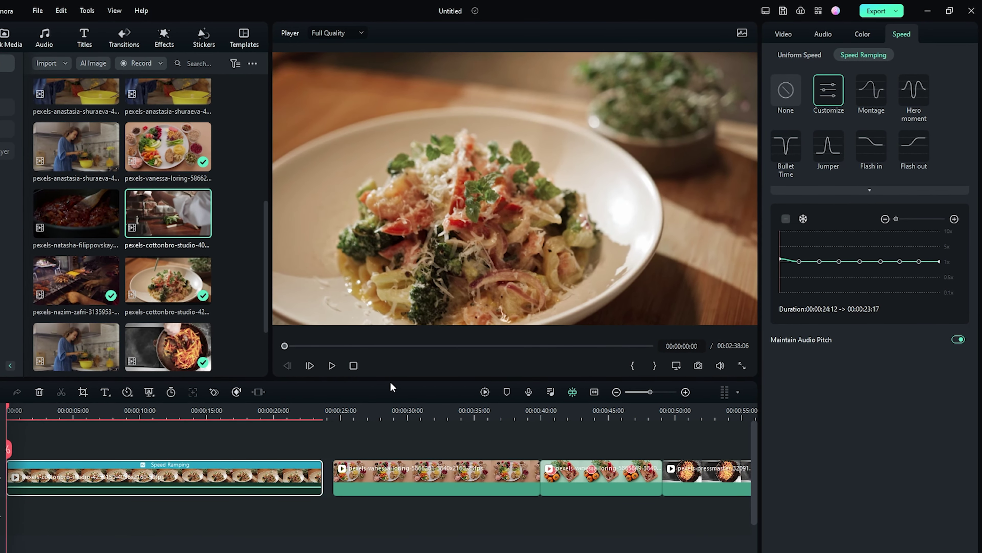
pyautogui.press('space')
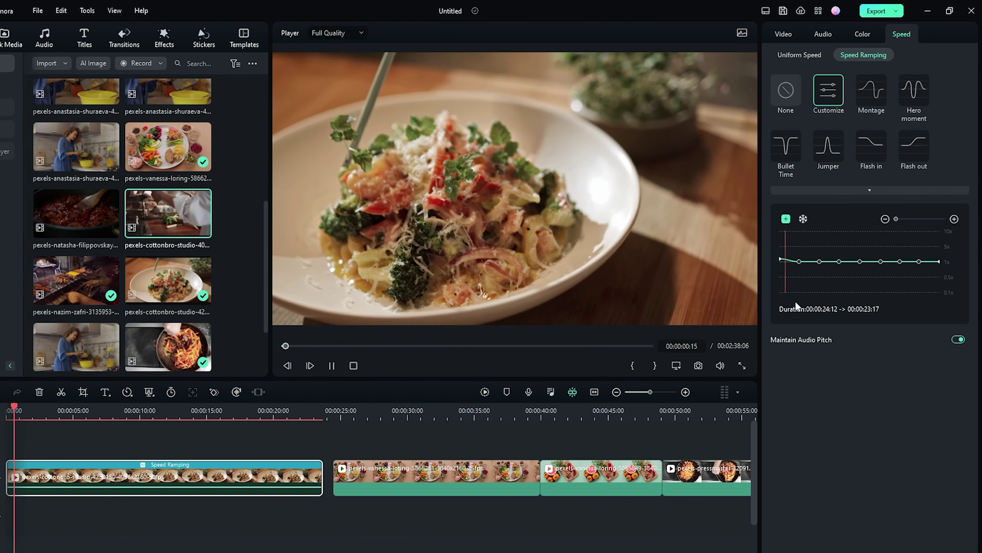
pyautogui.moveTo(797, 264); pyautogui.dragTo(795, 259)
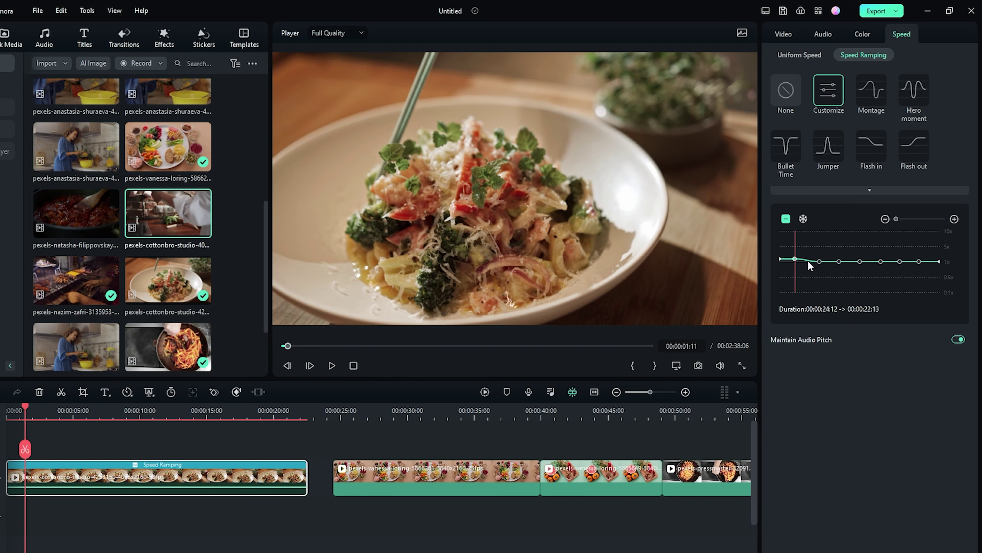
# Widen the speed settings area, add an adjustment point at 00:00:02:02 and raise it above 1x
pyautogui.moveTo(795, 258); pyautogui.dragTo(684, 271)
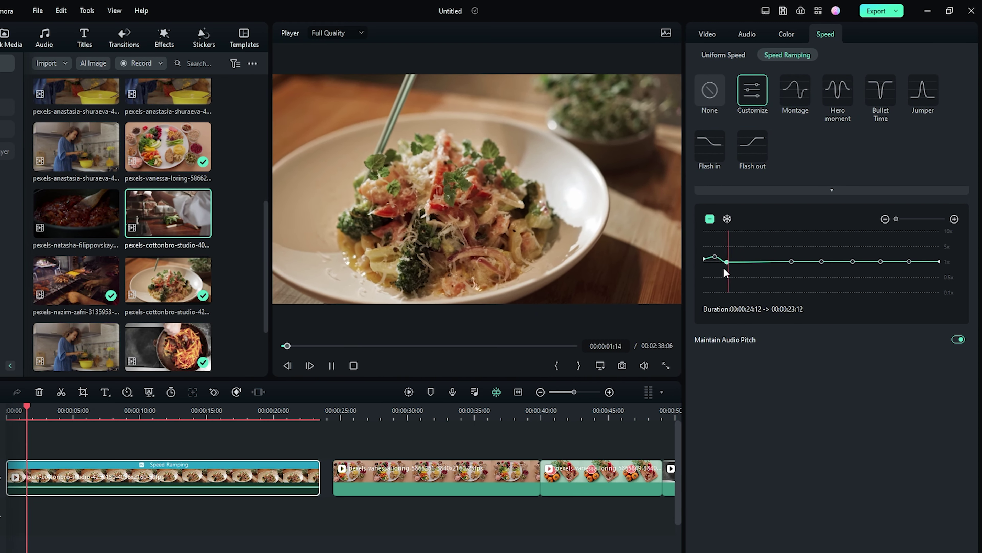
pyautogui.click(792, 261)
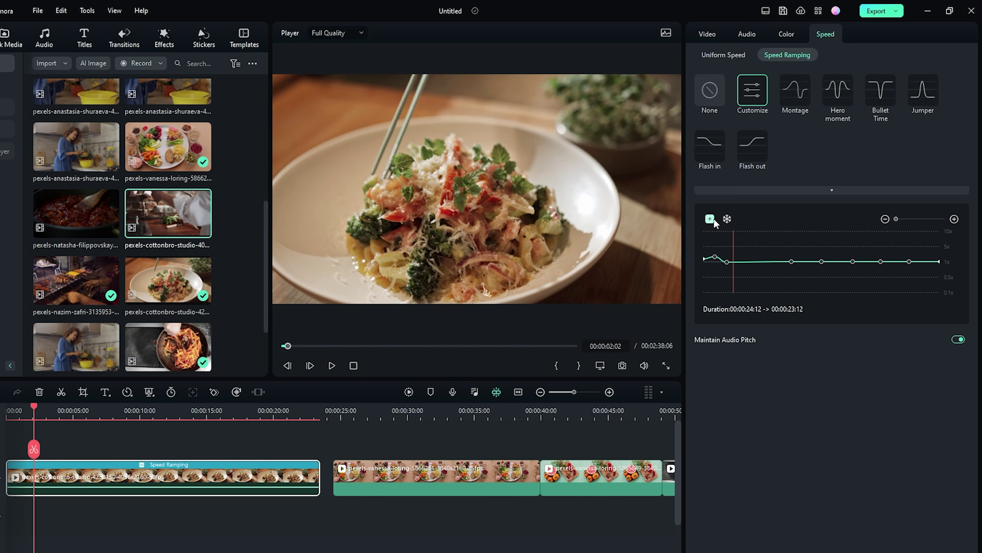
pyautogui.moveTo(734, 261); pyautogui.dragTo(748, 254)
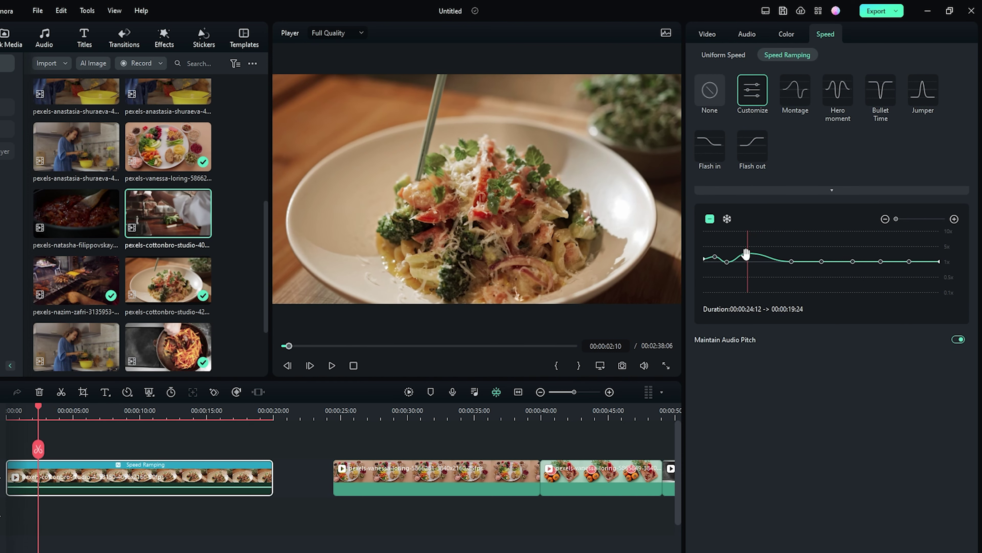
# Shift the speed curve's middle points earlier to form a peak, a dip just below 1x and another rise, shortening the clip to about 13 seconds
pyautogui.moveTo(789, 261)
pyautogui.mouseDown()
pyautogui.moveTo(816, 262)
pyautogui.moveTo(771, 255)
pyautogui.moveTo(812, 259)
pyautogui.moveTo(791, 252)
pyautogui.mouseUp()
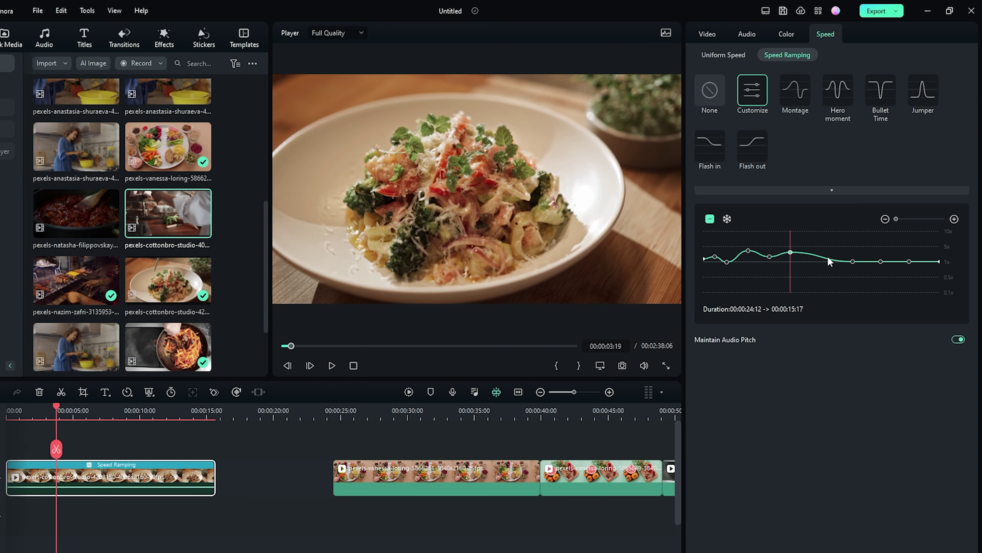
pyautogui.click(822, 262)
pyautogui.moveTo(853, 261); pyautogui.dragTo(807, 265)
pyautogui.moveTo(881, 261); pyautogui.dragTo(841, 254)
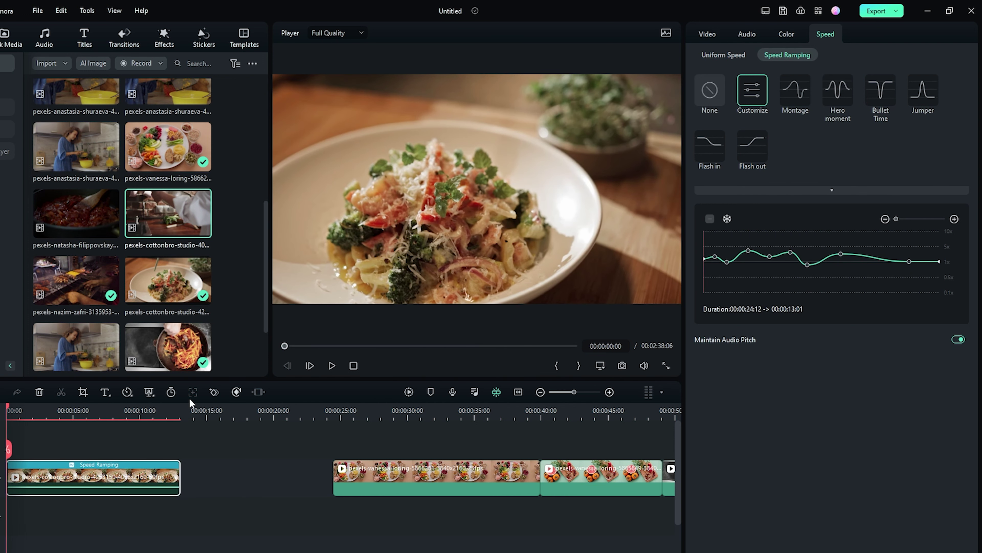
# Play the speed-ramped first clip from the project start and check how the playback speed follows the curve
pyautogui.press('space')
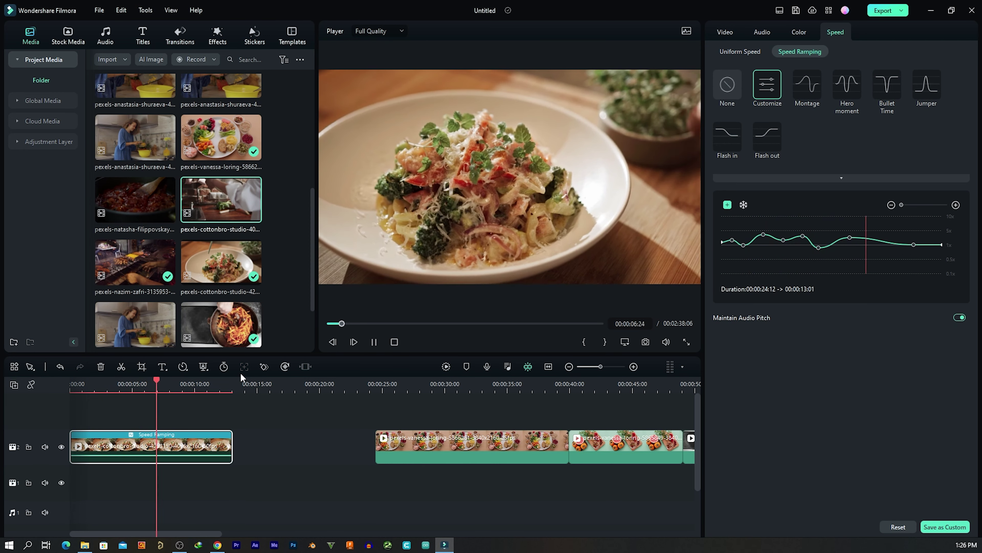
pyautogui.press('space')
pyautogui.moveTo(163, 379); pyautogui.dragTo(50, 379)
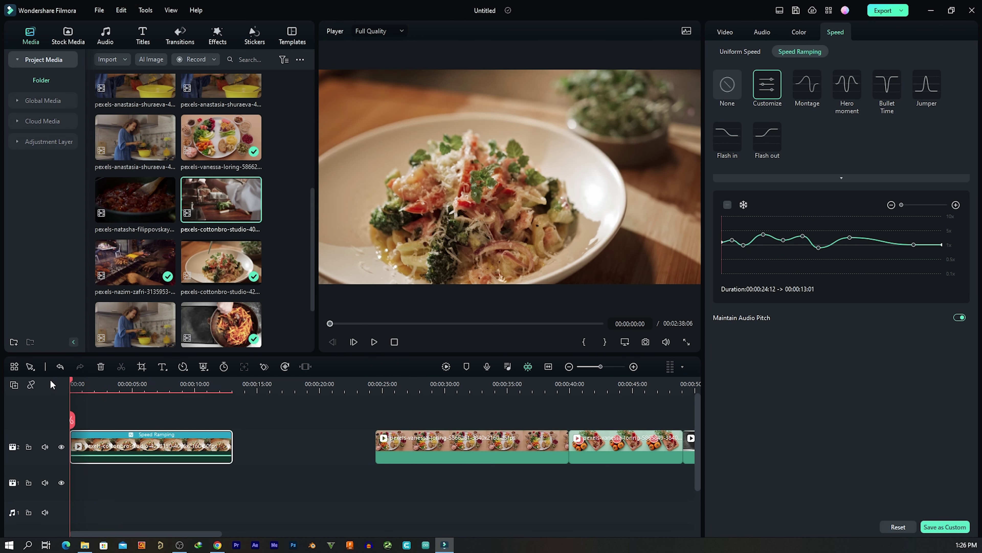
pyautogui.press('space')
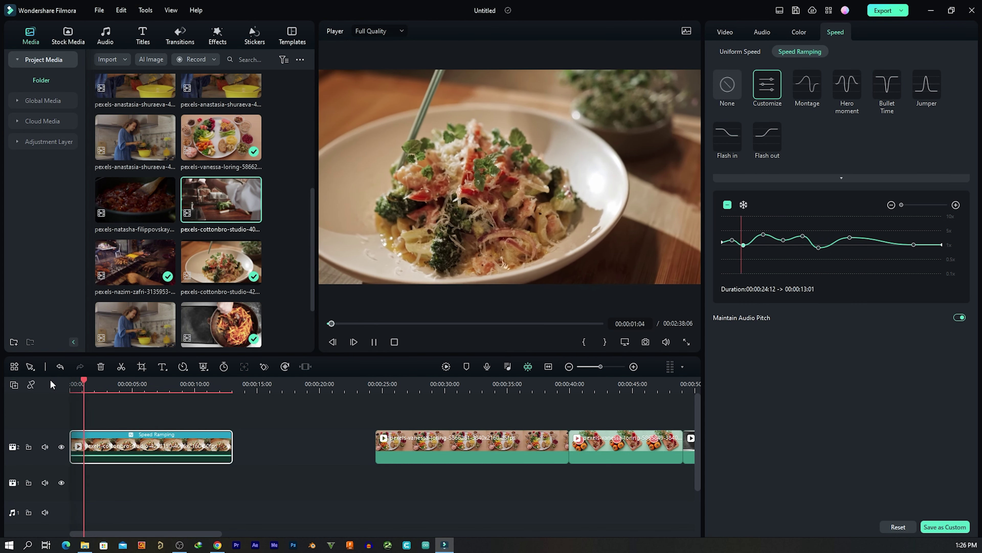
pyautogui.press('space')
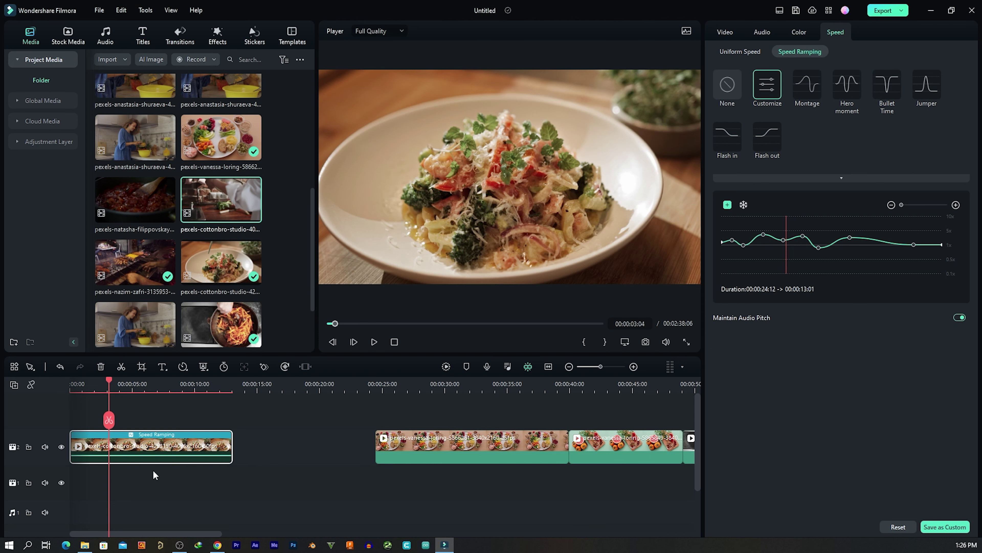
pyautogui.moveTo(109, 383)
pyautogui.mouseDown()
pyautogui.moveTo(74, 384)
pyautogui.moveTo(84, 398)
pyautogui.mouseUp()
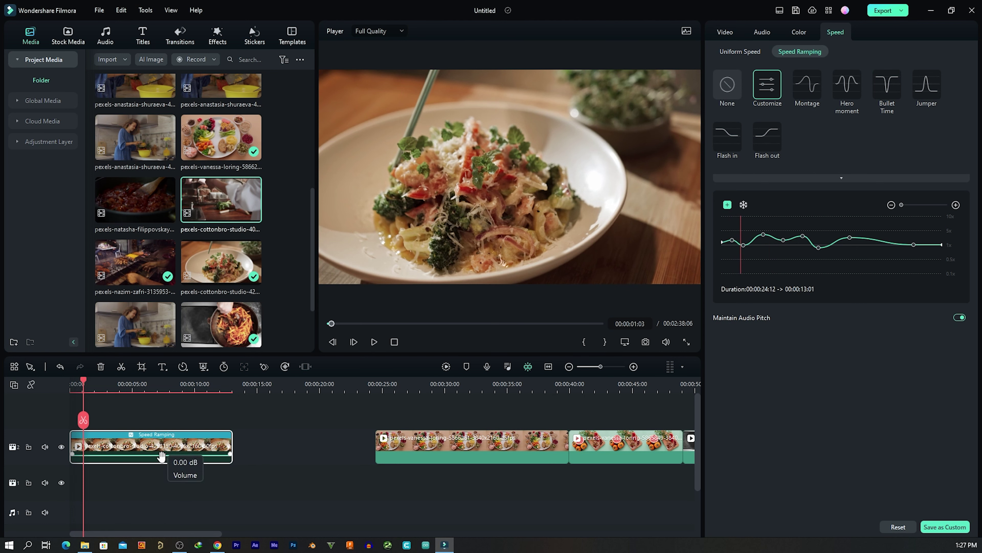
# Play the speed-ramped first clip from the project start, split it at 00:00:04:14 and delete the remainder, closing the gap
pyautogui.moveTo(82, 381); pyautogui.dragTo(68, 379)
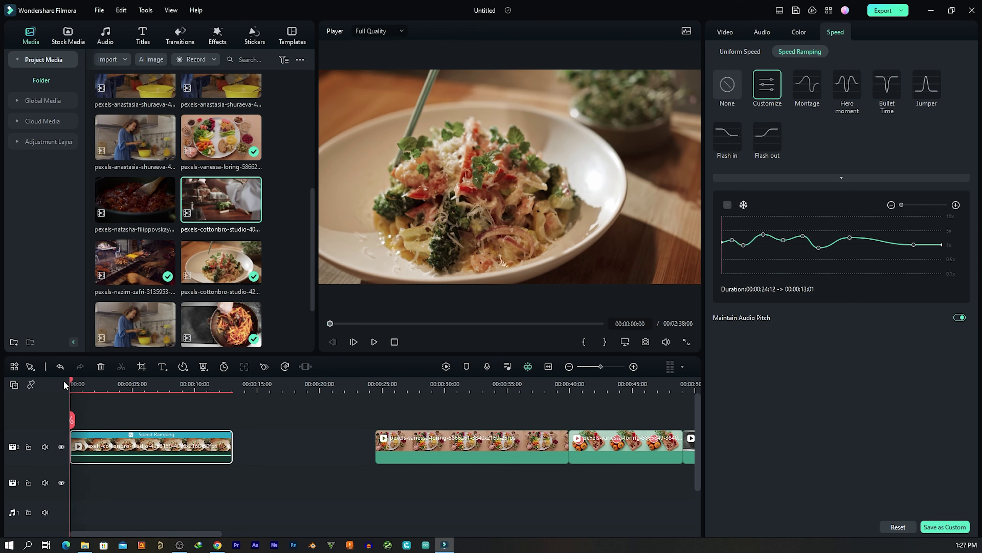
pyautogui.press('space')
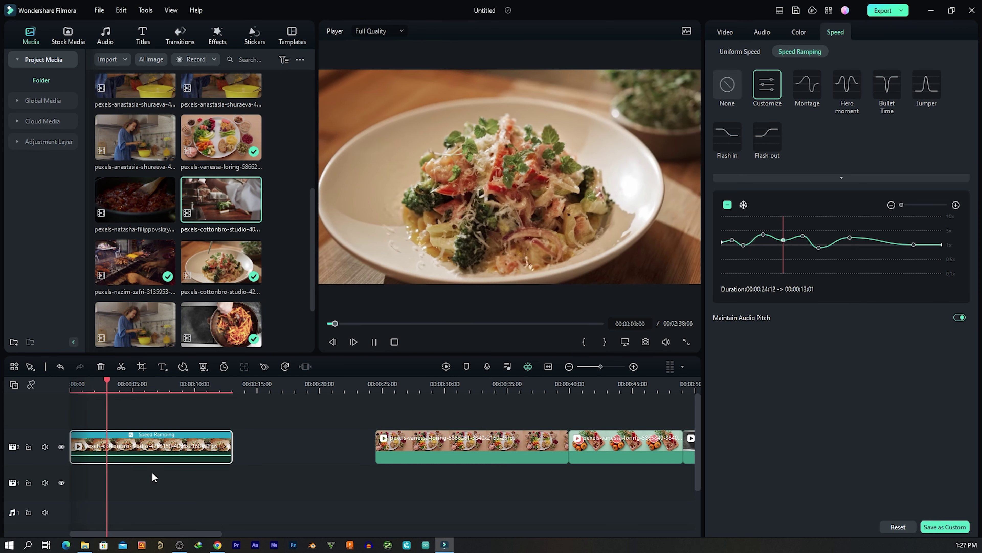
pyautogui.press('space')
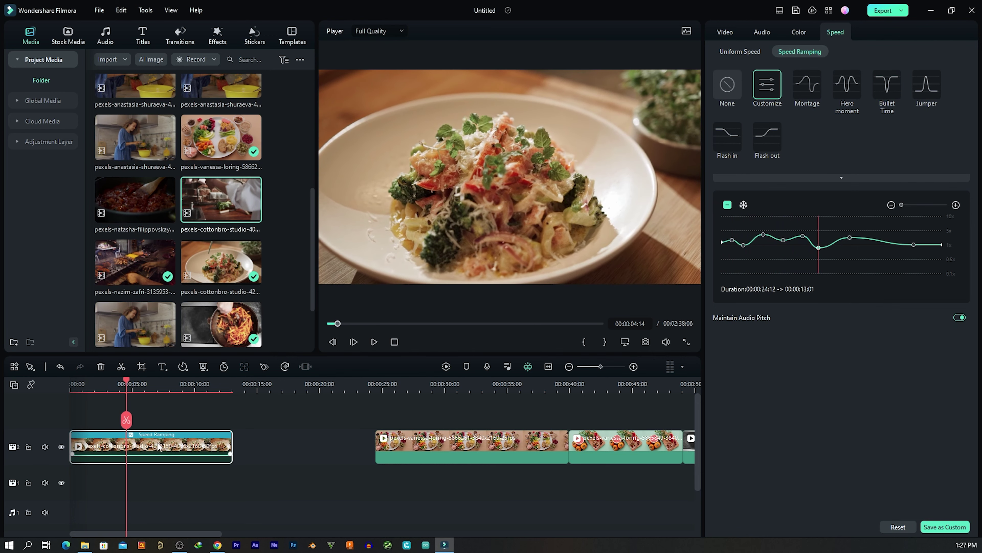
pyautogui.click(123, 420)
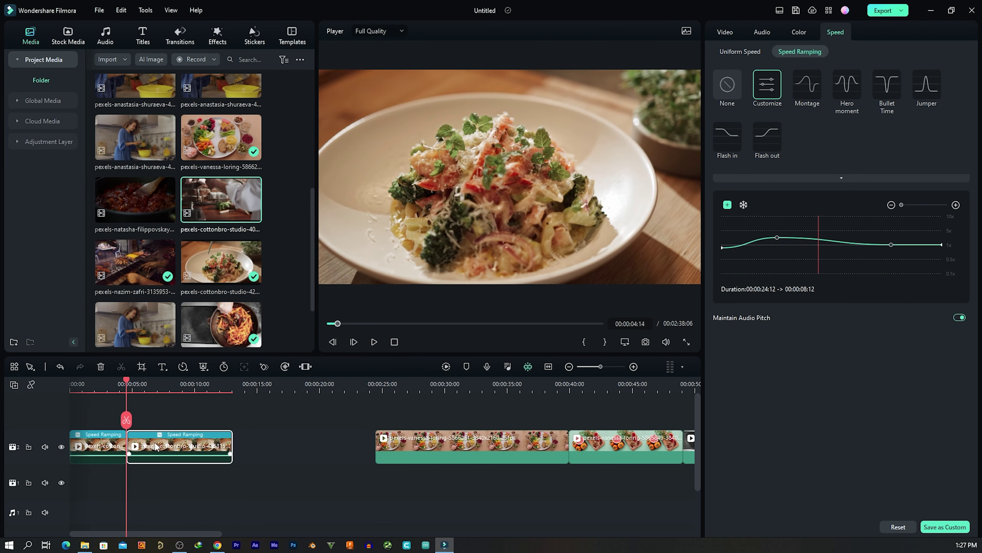
pyautogui.press('Delete')
# Preview the food plate clip, return to its start and set its uniform speed to 0.84
pyautogui.click(220, 446)
pyautogui.press('space')
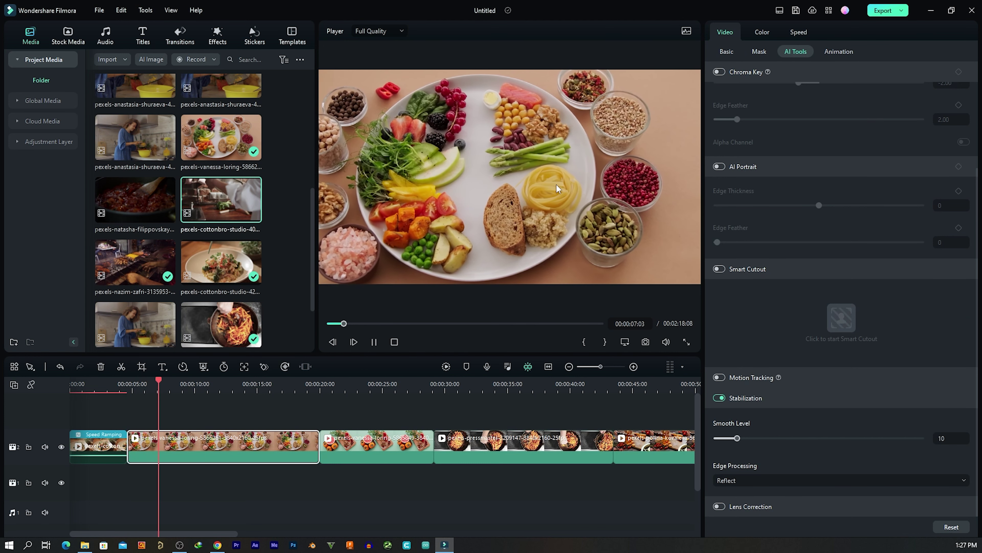
pyautogui.press('space')
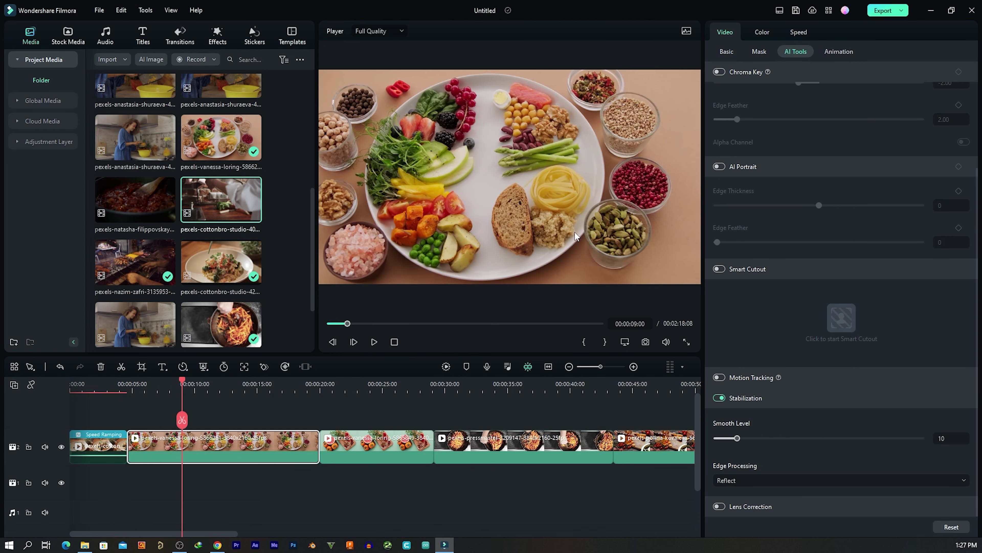
pyautogui.moveTo(182, 383); pyautogui.dragTo(129, 383)
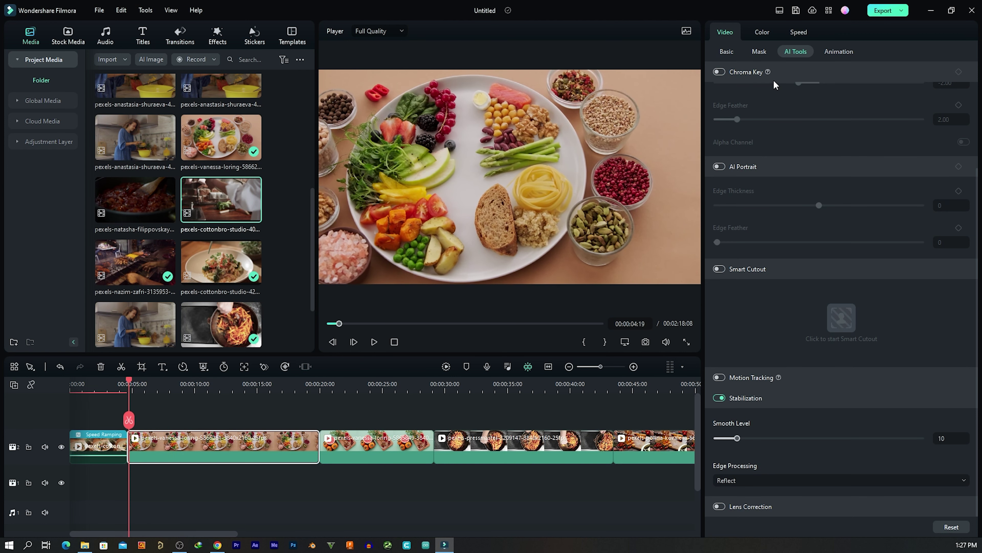
pyautogui.click(795, 32)
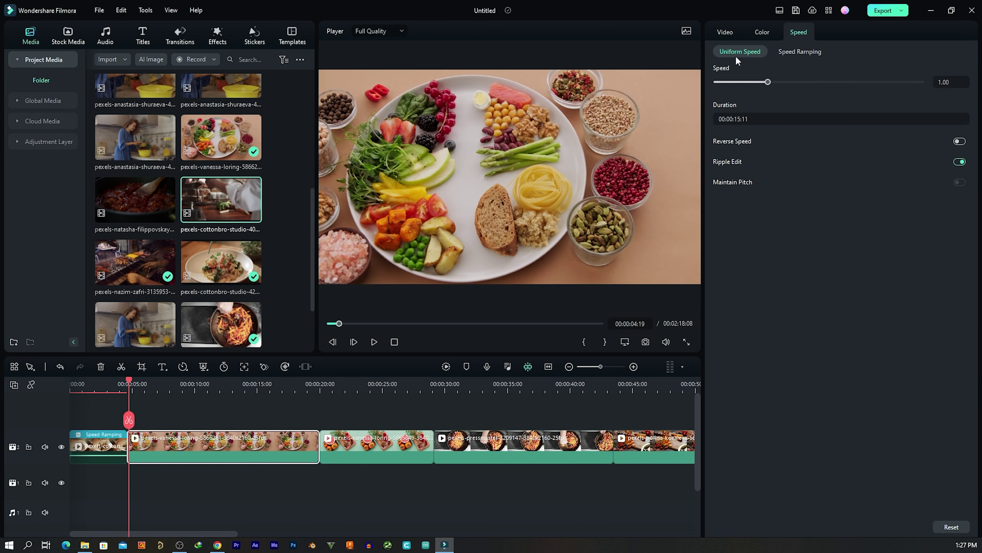
pyautogui.moveTo(764, 84); pyautogui.dragTo(761, 85)
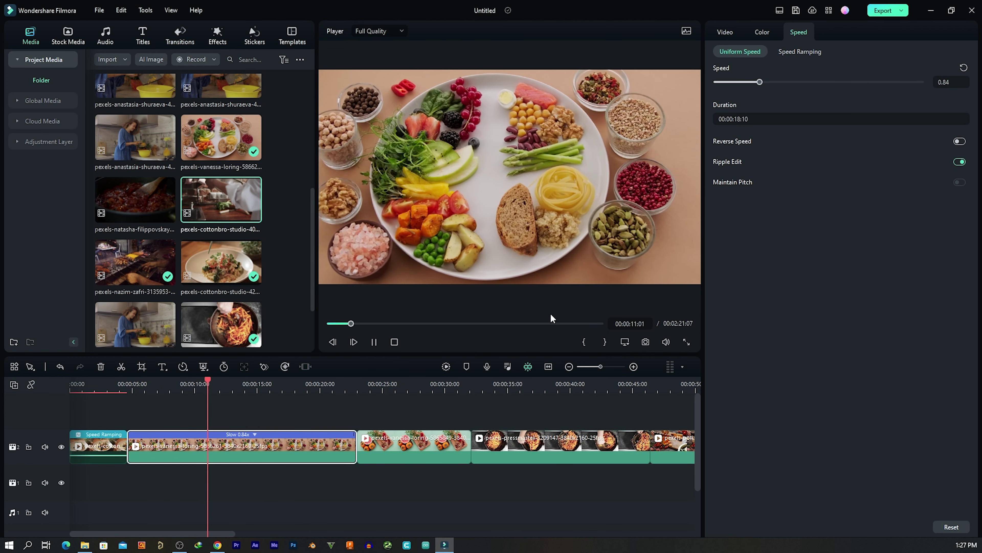
# Split the slowed food plate clip at 00:00:12:00 and delete the part after the cut
pyautogui.press('space')
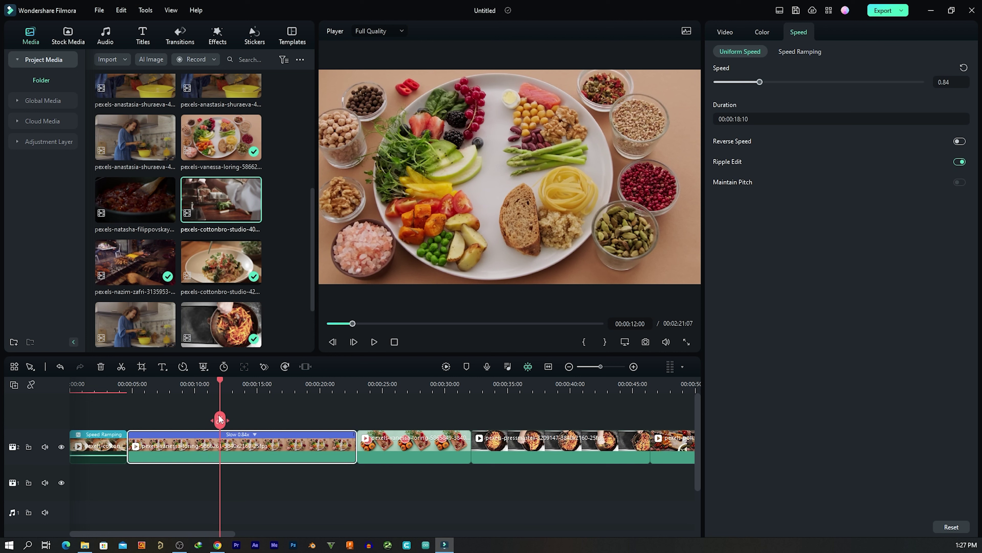
pyautogui.click(219, 420)
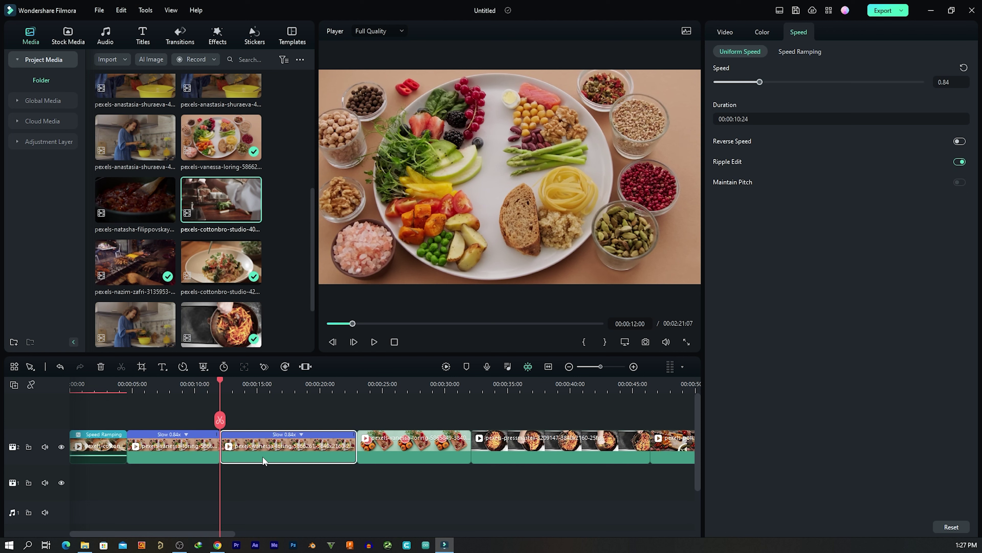
pyautogui.press('Delete')
# Play the grapefruit and persimmon clip, split it at 00:00:16:07 and delete the part after the cut
pyautogui.press('space')
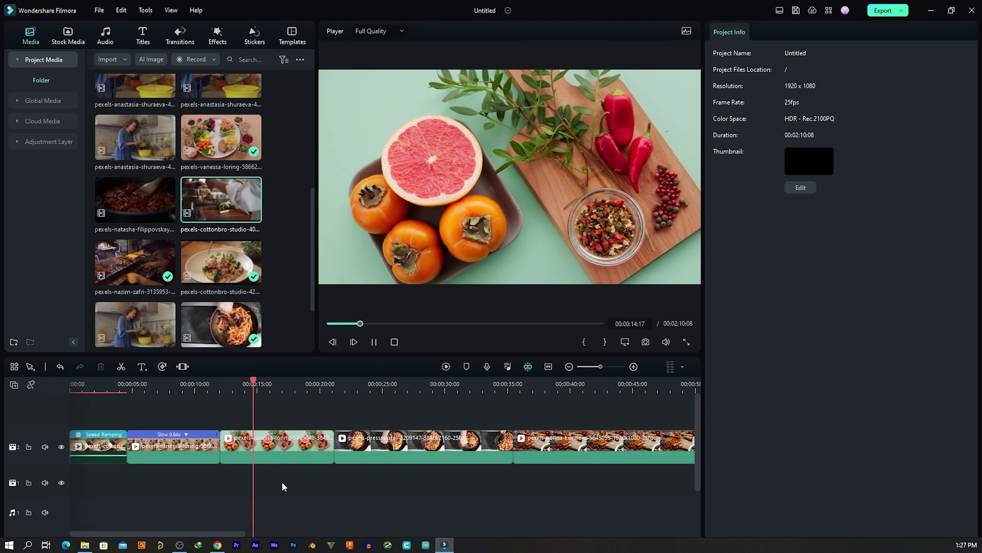
pyautogui.press('space')
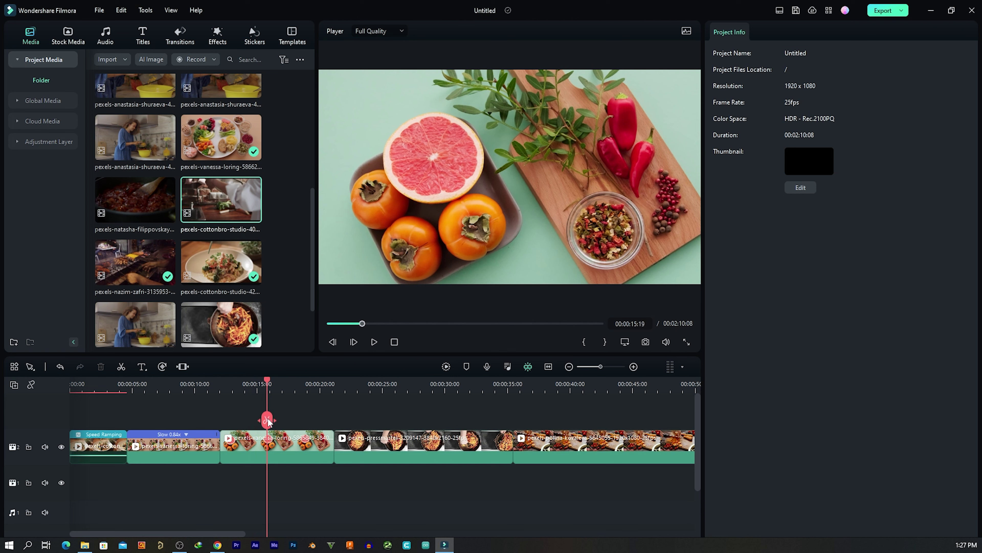
pyautogui.moveTo(267, 420); pyautogui.dragTo(273, 419)
pyautogui.click(273, 420)
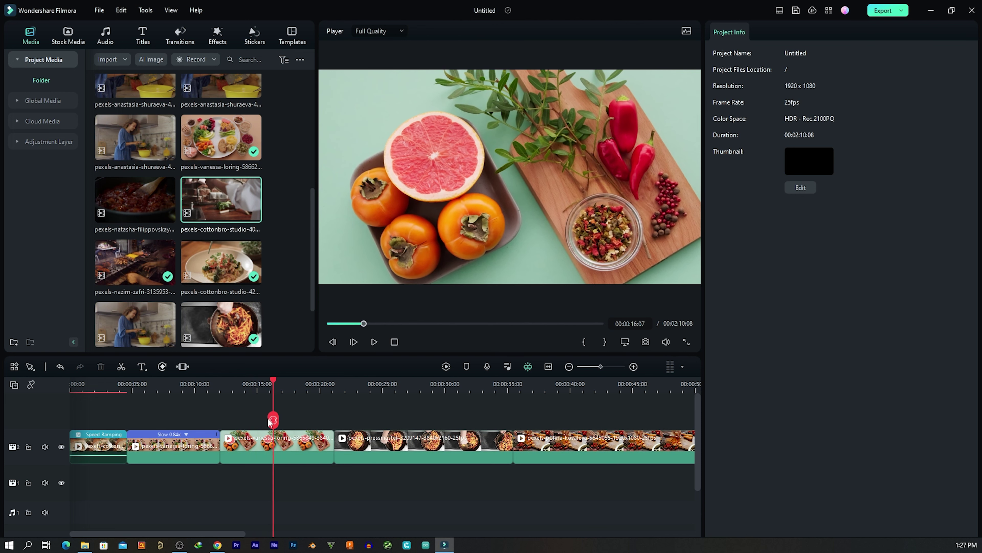
pyautogui.press('Delete')
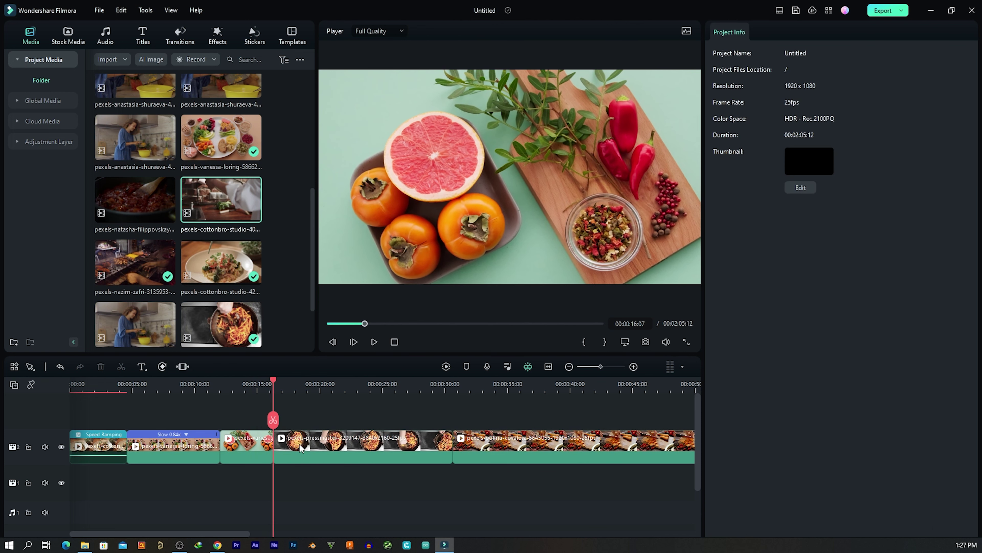
# Speed up the frying pan clip uniformly, trying 2.32 first and settling on 4.56, and play it from near its start after each change
pyautogui.click(302, 448)
pyautogui.press('space')
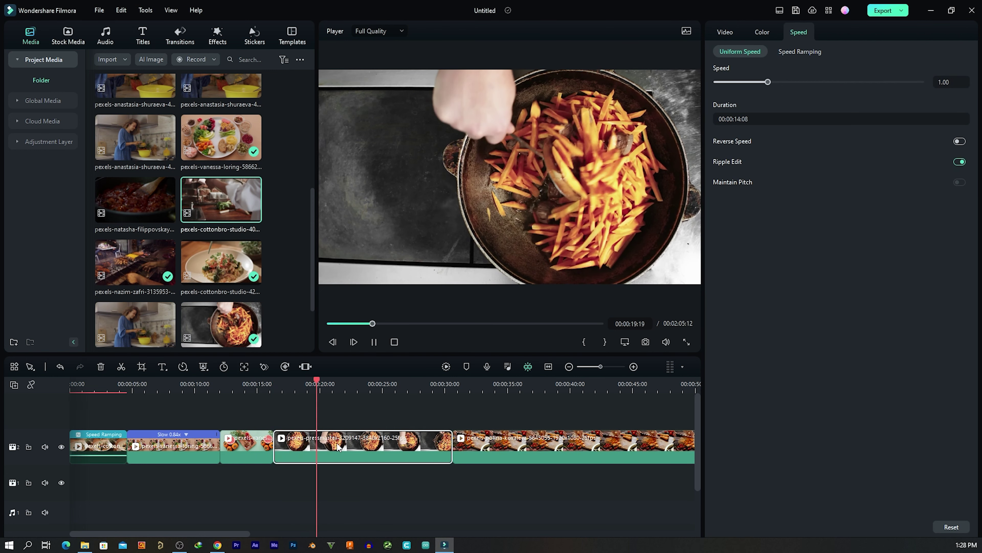
pyautogui.press('space')
pyautogui.moveTo(770, 82); pyautogui.dragTo(821, 77)
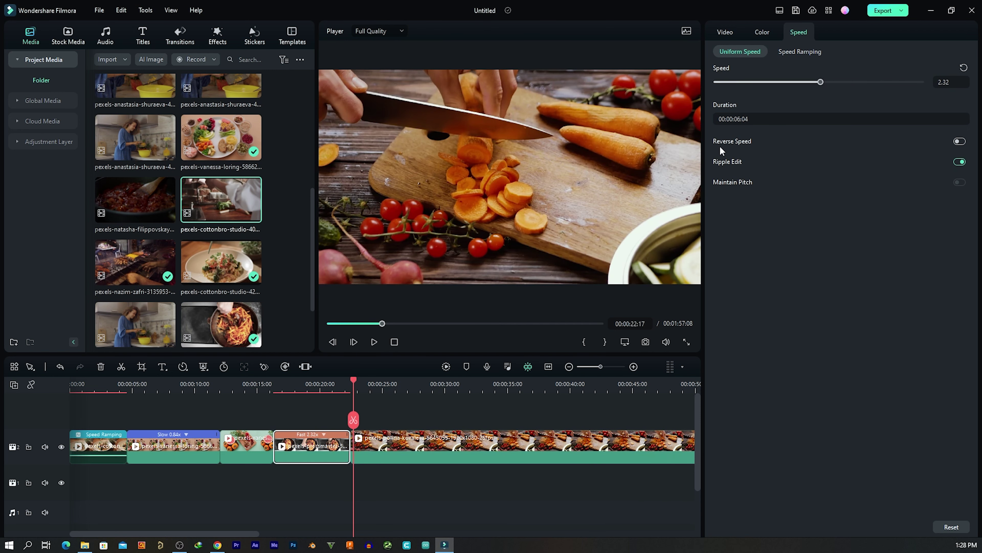
pyautogui.click(277, 381)
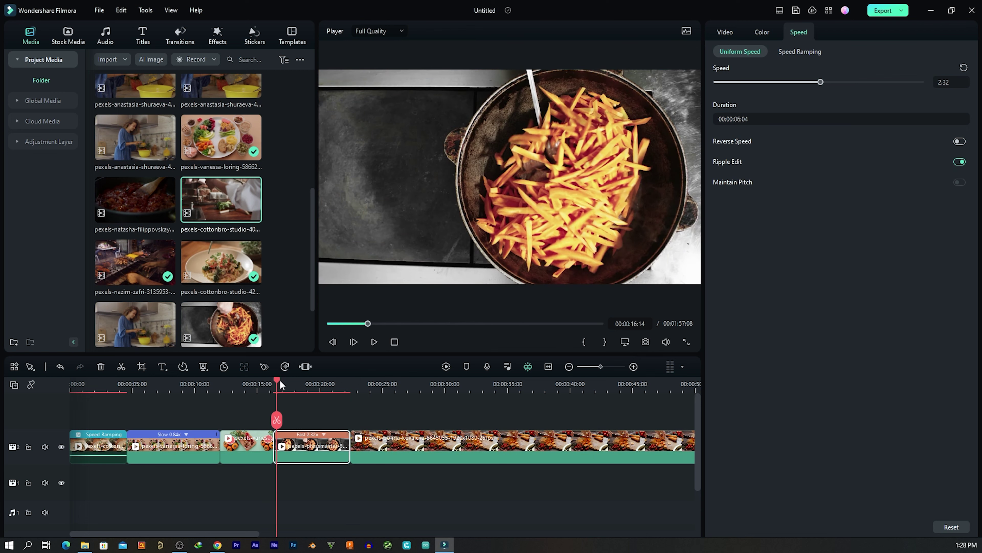
pyautogui.press('space')
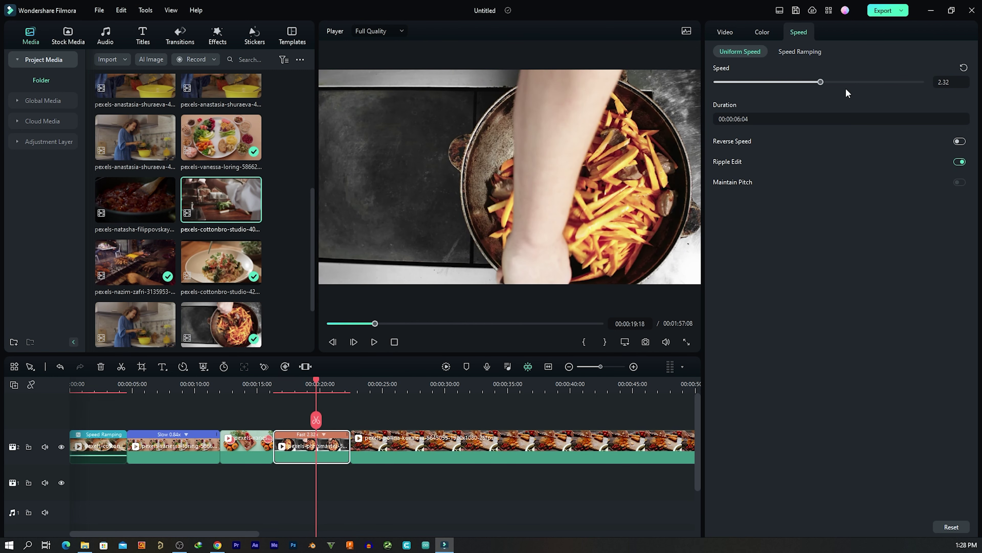
pyautogui.moveTo(826, 81); pyautogui.dragTo(836, 82)
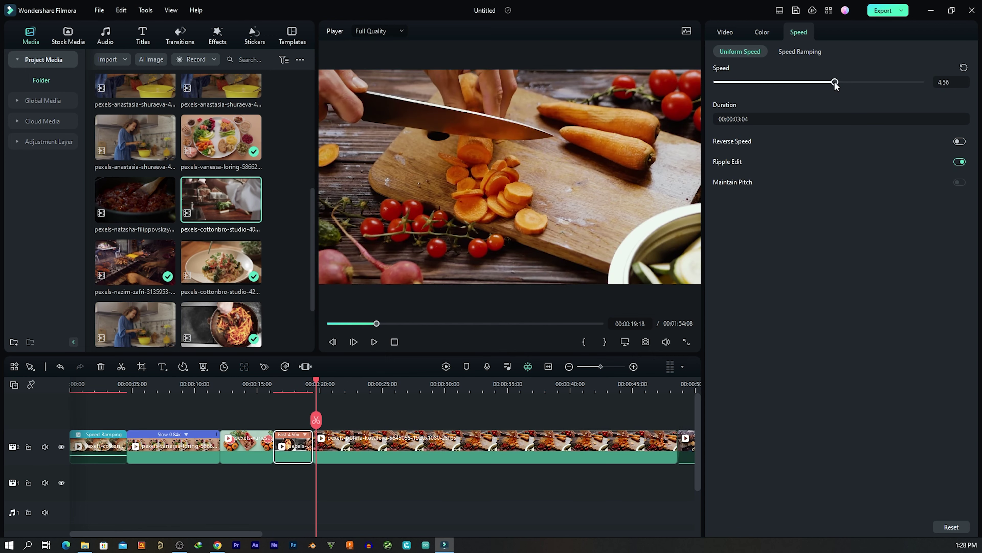
pyautogui.click(280, 392)
pyautogui.press('space')
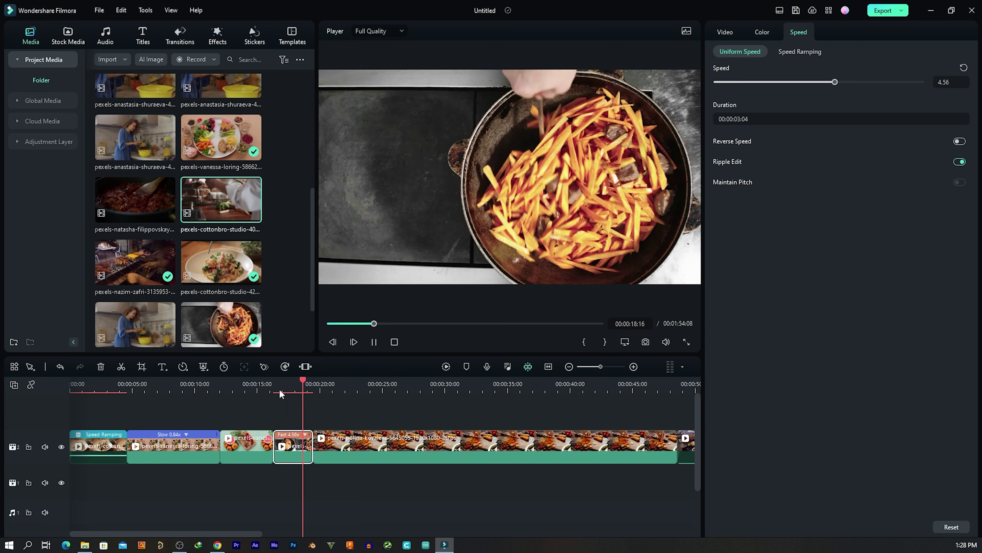
# Apply Customize speed ramping to the carrot-cutting clip and raise its three middle points well above 1x, shortening it to 00:00:06:21
pyautogui.click(365, 451)
pyautogui.press('space')
pyautogui.click(781, 48)
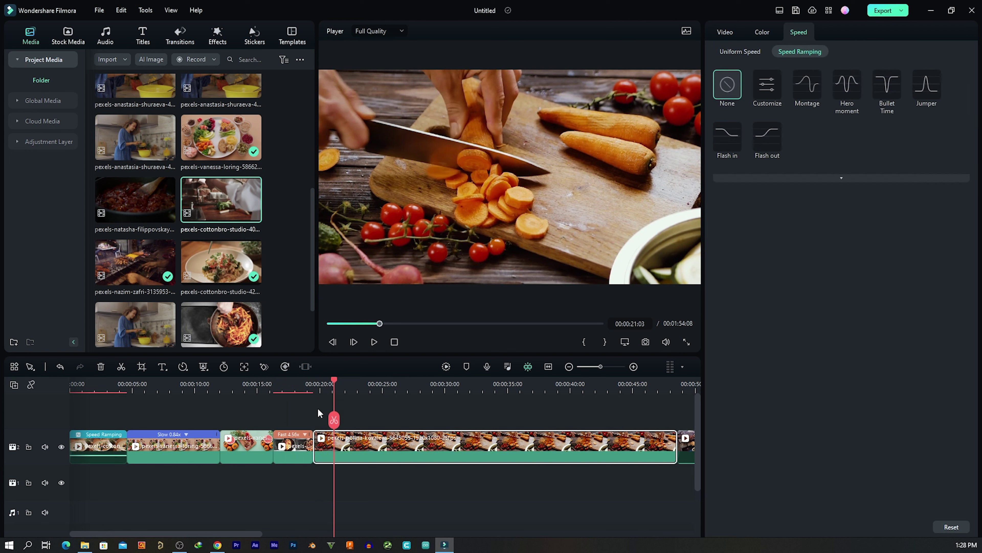
pyautogui.click(760, 89)
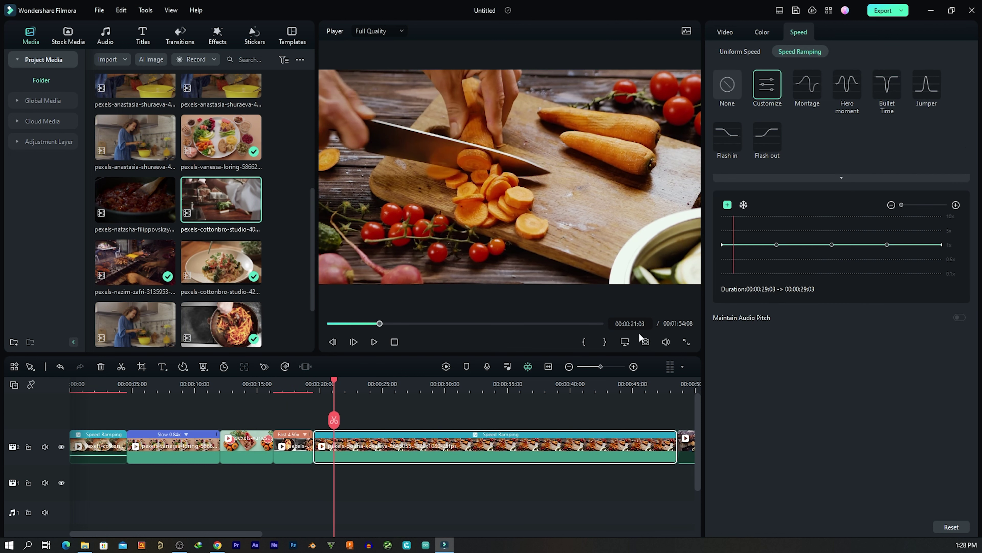
pyautogui.press('space')
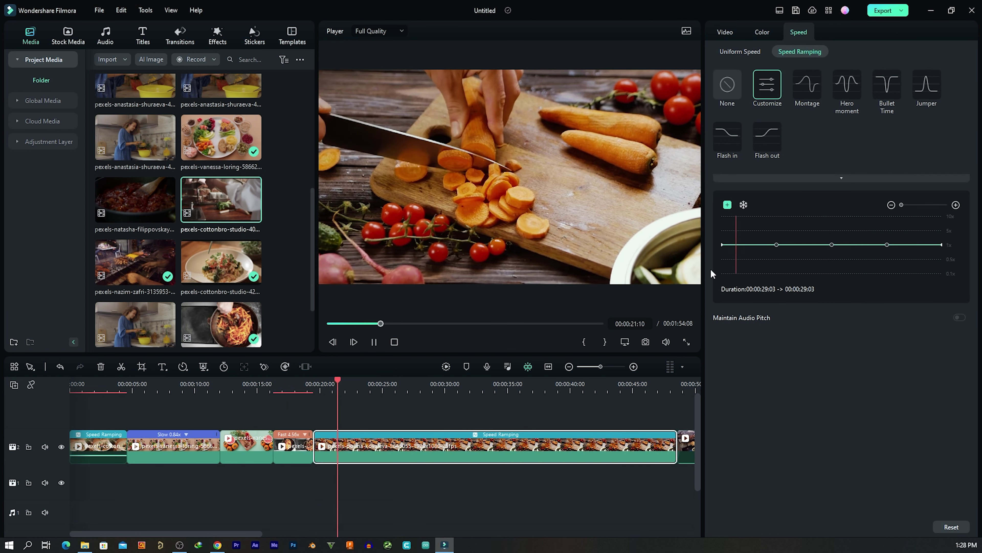
pyautogui.moveTo(777, 245); pyautogui.dragTo(768, 226)
pyautogui.moveTo(833, 244); pyautogui.dragTo(817, 226)
pyautogui.moveTo(887, 244); pyautogui.dragTo(881, 228)
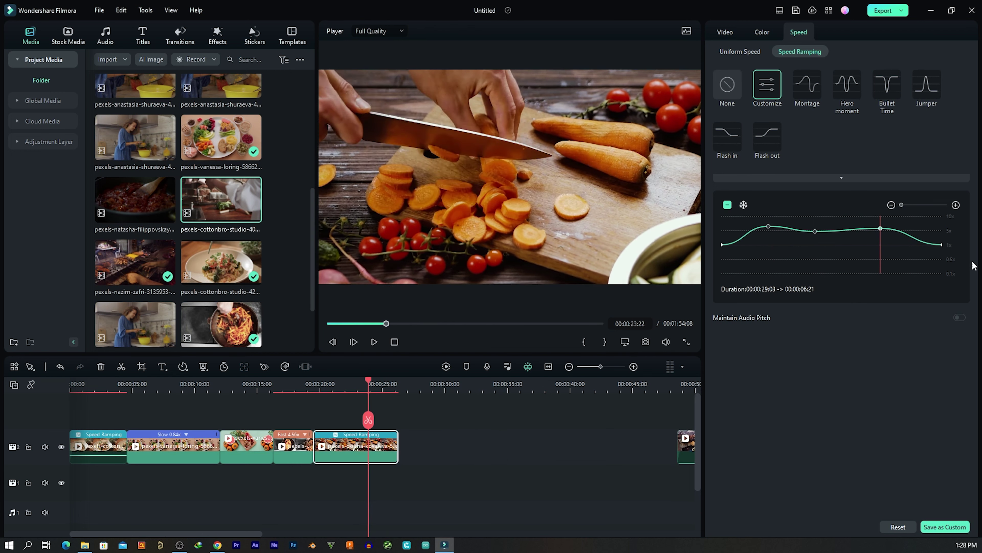
# Play the speed-ramped carrot-cutting clip from its start and check its pacing up to the end
pyautogui.click(314, 382)
pyautogui.press('space')
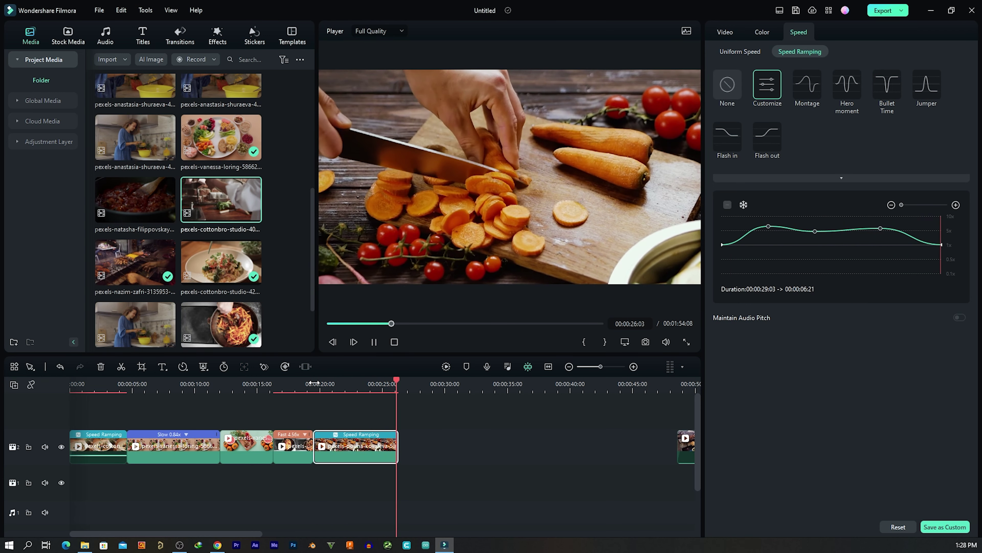
pyautogui.press('space')
pyautogui.moveTo(403, 382); pyautogui.dragTo(393, 382)
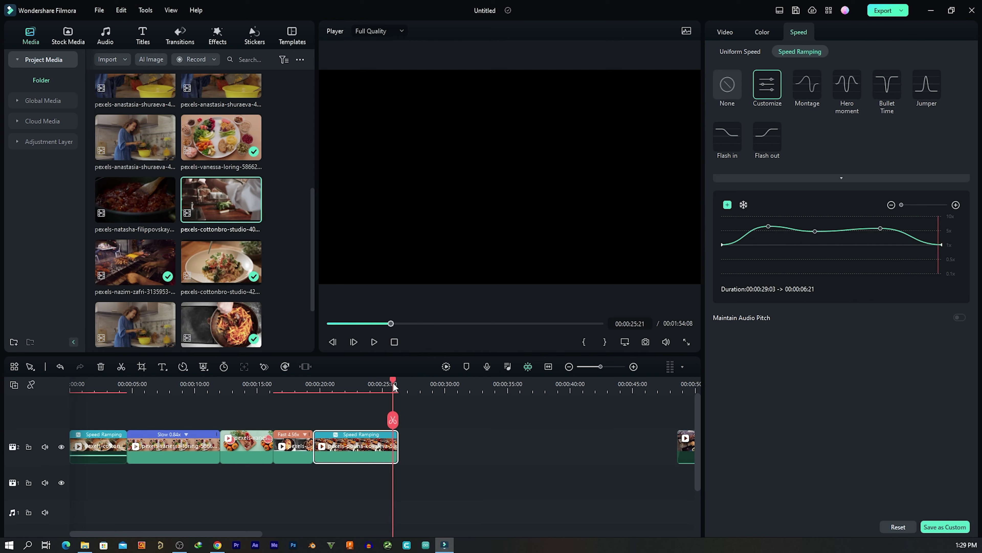
# Ripple delete the empty gap after the carrot-cutting clip
pyautogui.click(442, 447)
pyautogui.rightClick(444, 448)
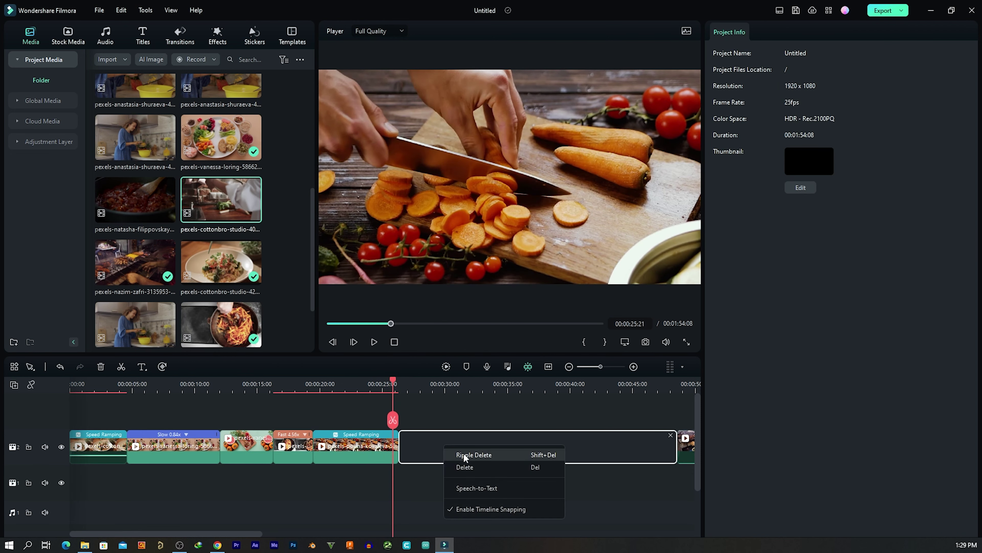
pyautogui.click(464, 453)
pyautogui.click(464, 452)
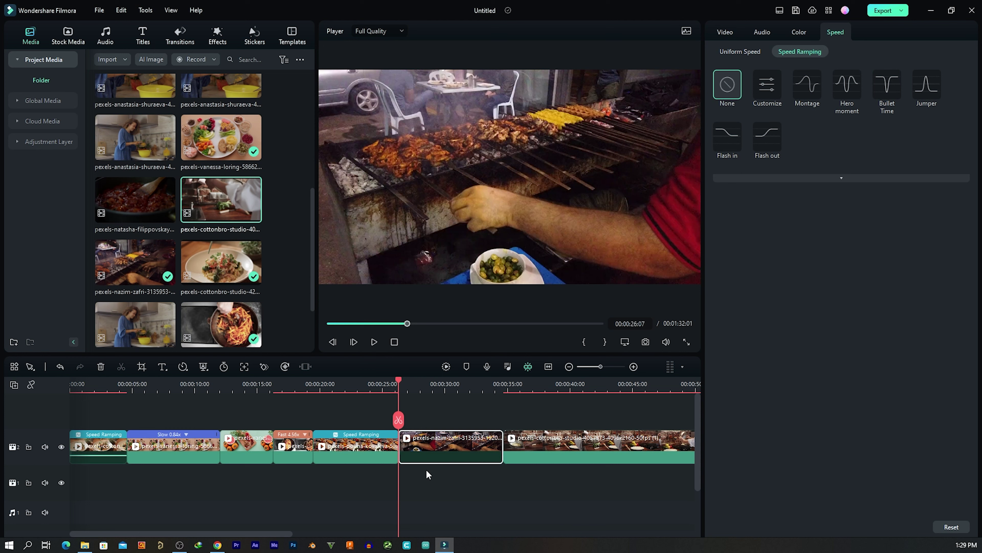
# Play the grill clip from its start at 00:00:26:07 to review its footage and zoom the timeline out
pyautogui.press('space')
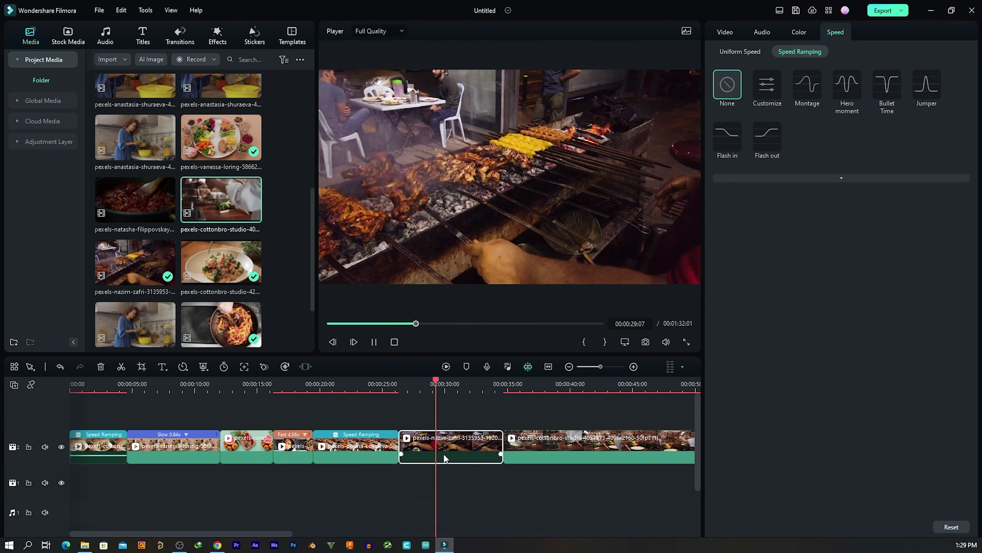
pyautogui.press('space')
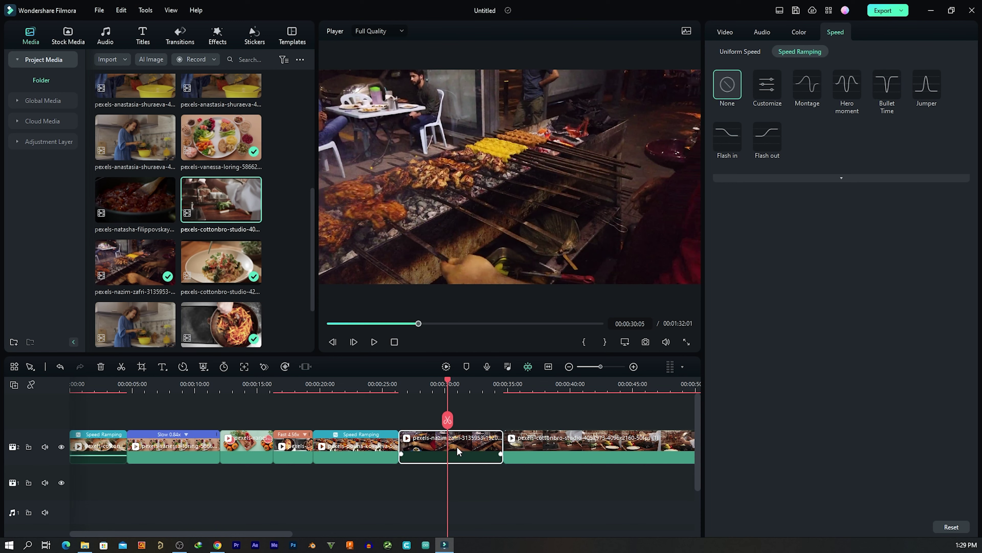
pyautogui.press('space')
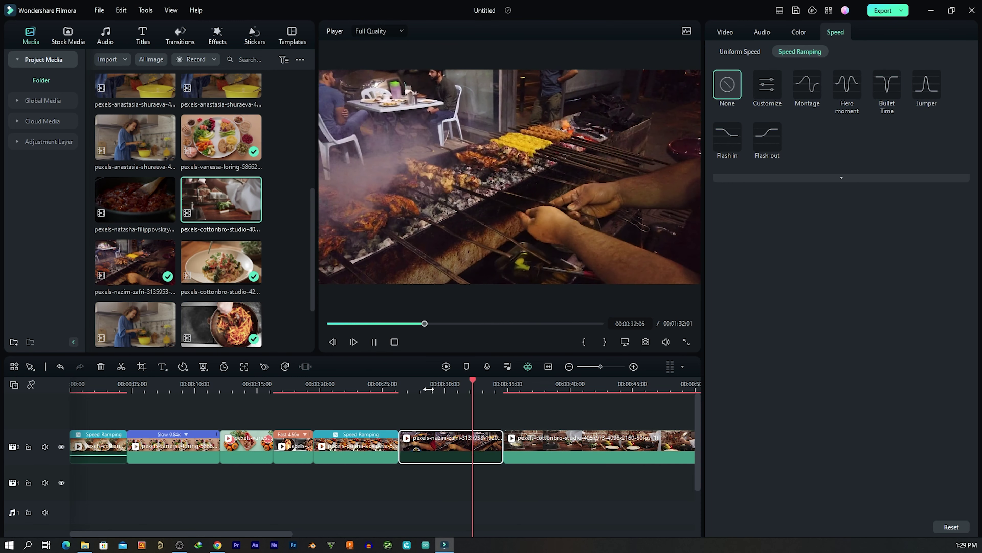
pyautogui.scroll(-2, 387, 381)
pyautogui.press('space')
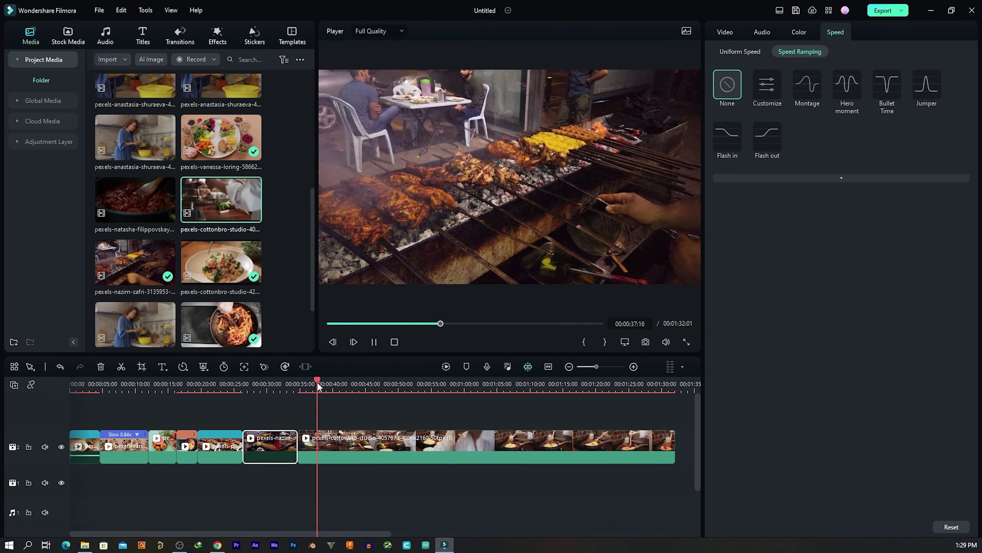
# Play through the last clip with the colander and pan, split it at 00:00:48:07 and delete the part after the cut
pyautogui.click(317, 384)
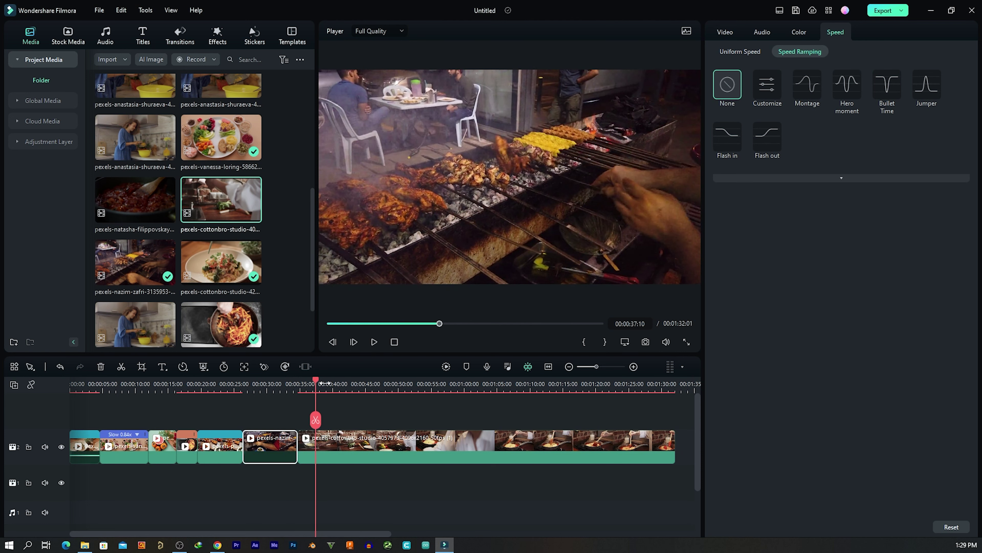
pyautogui.click(354, 443)
pyautogui.press('space')
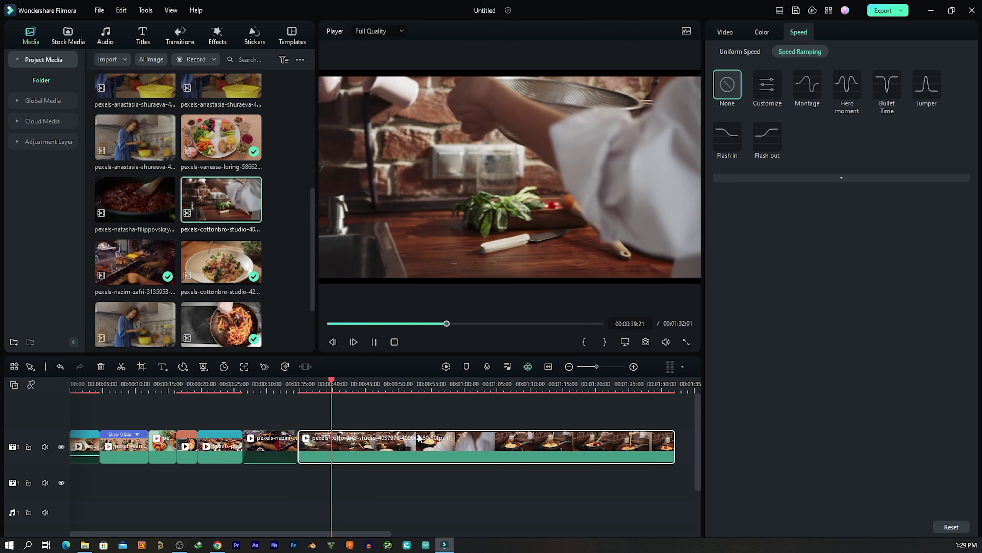
pyautogui.press('space')
pyautogui.press('space')
pyautogui.scroll(-2, 448, 384)
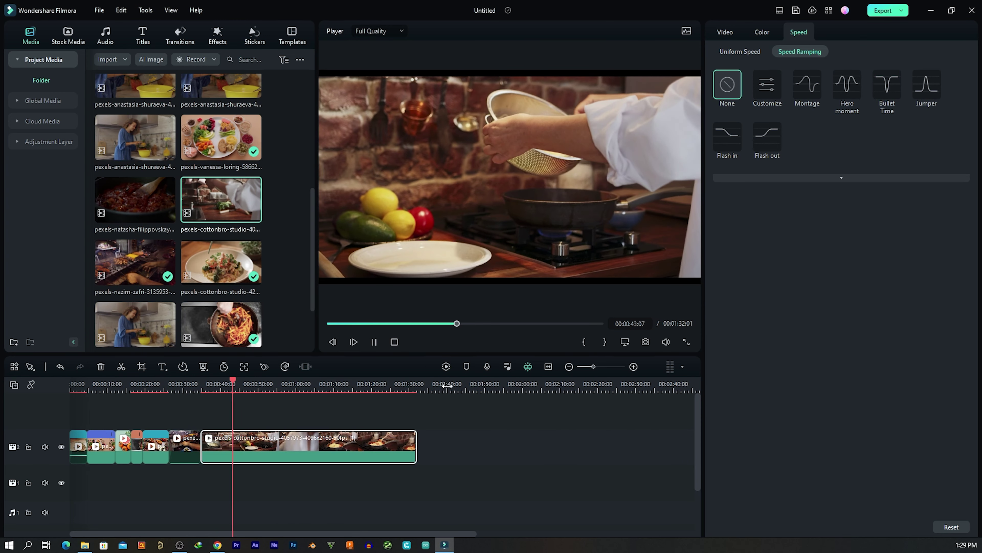
pyautogui.press('space')
pyautogui.scroll(-2, 373, 388)
pyautogui.scroll(3, 373, 388)
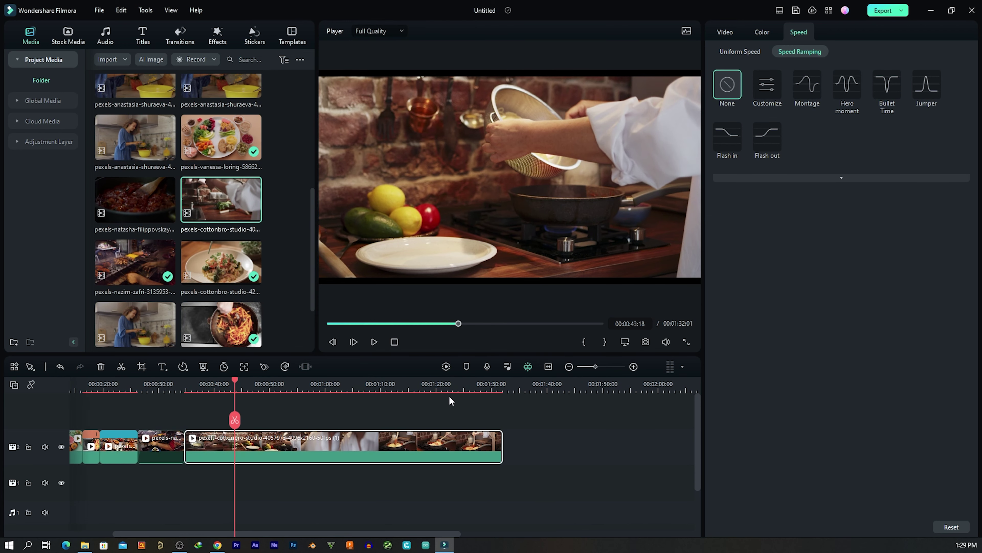
pyautogui.press('space')
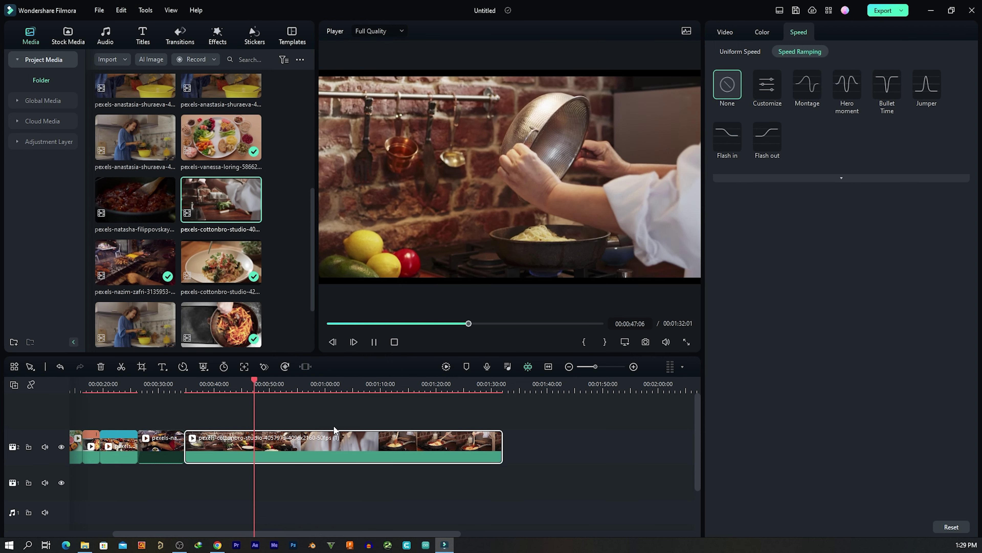
pyautogui.press('space')
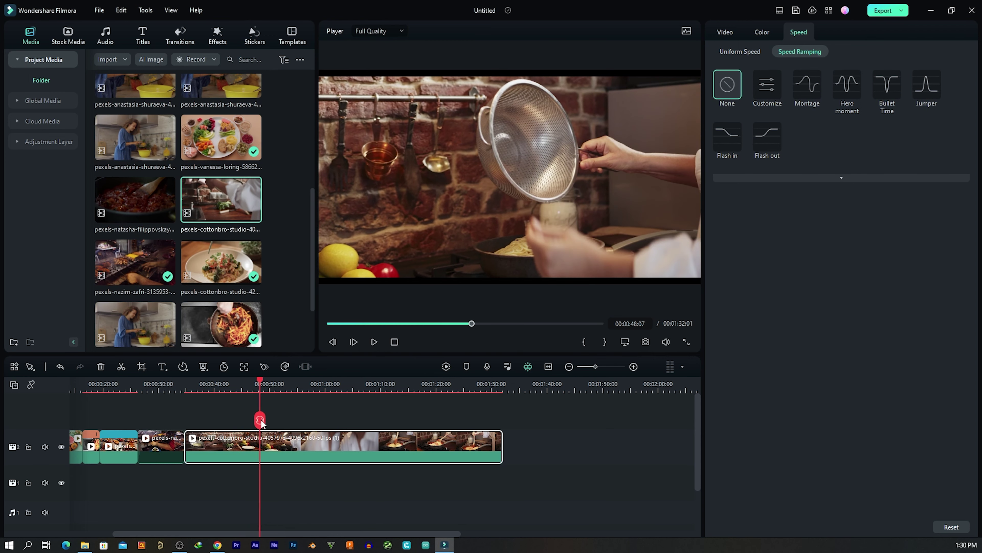
pyautogui.click(260, 420)
pyautogui.press('Delete')
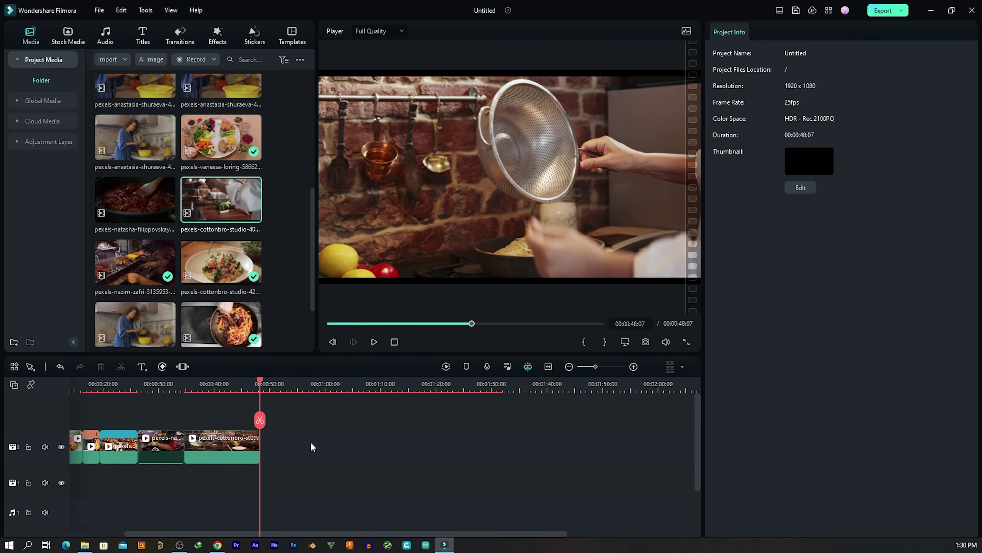
# Scrub back through the trimmed clips on the timeline to review the sequence down to 00:00:17:09
pyautogui.click(383, 404)
pyautogui.click(220, 386)
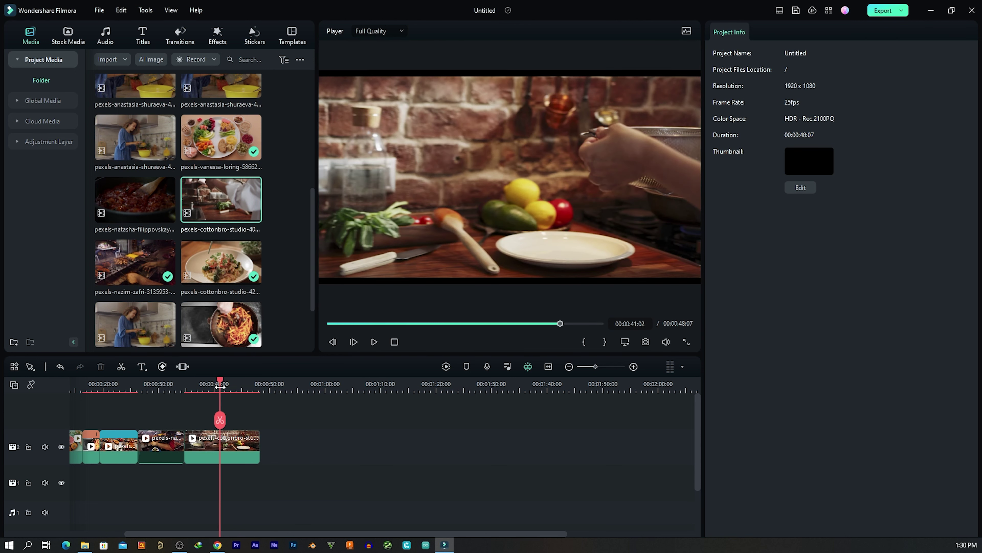
pyautogui.moveTo(220, 386); pyautogui.dragTo(158, 387)
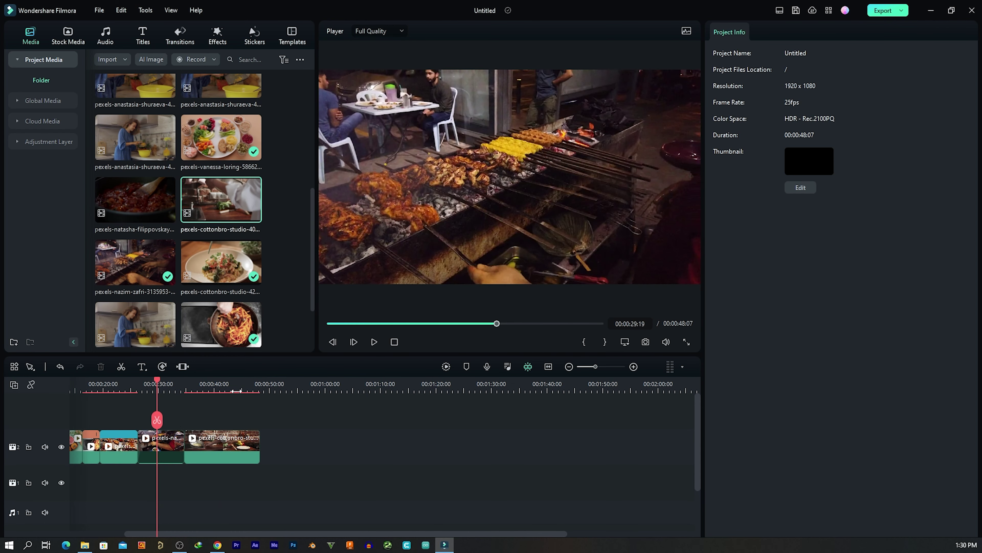
pyautogui.scroll(1, 239, 389)
pyautogui.click(110, 385)
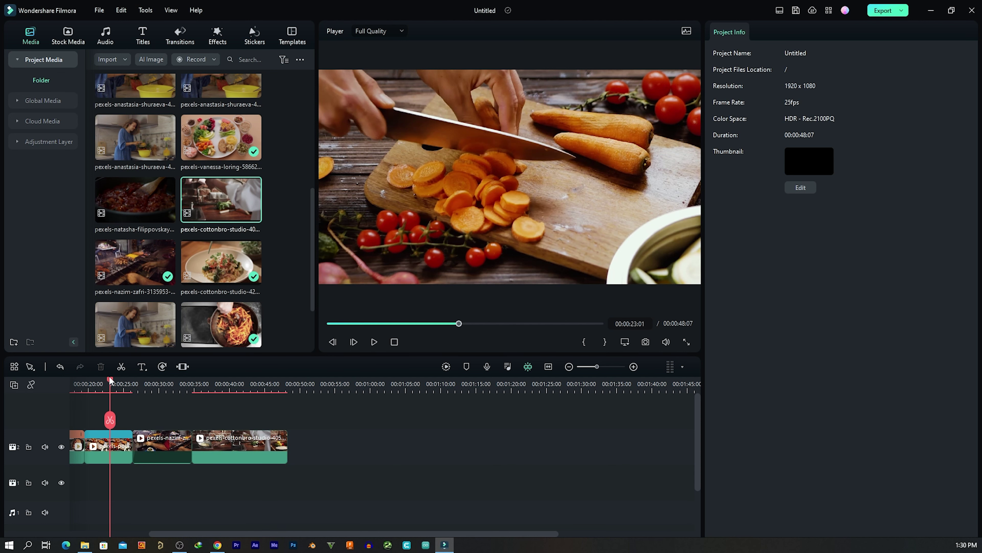
pyautogui.moveTo(109, 382); pyautogui.dragTo(192, 386)
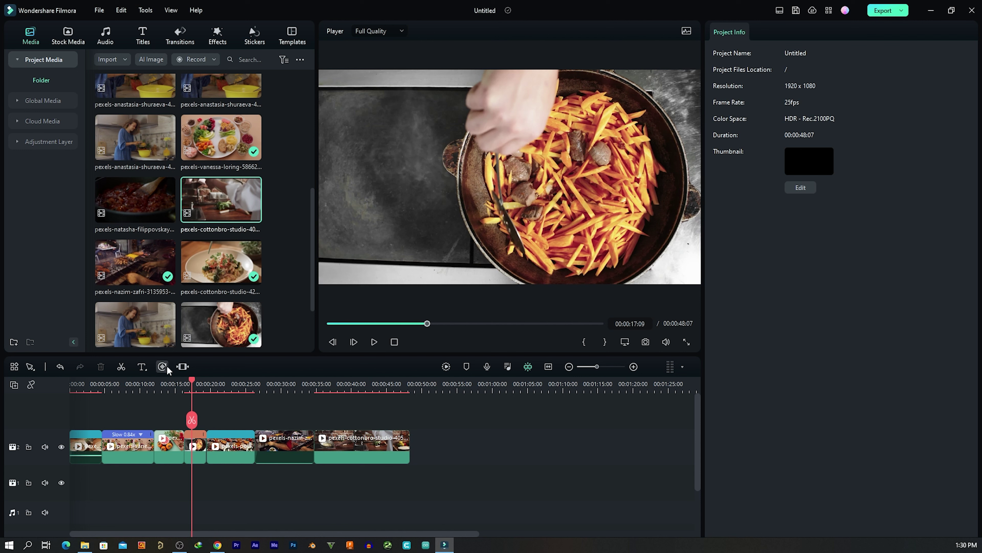
# Try the clip of the woman with the yellow bowl after the last clip, play it and delete it again
pyautogui.moveTo(130, 144); pyautogui.dragTo(464, 445)
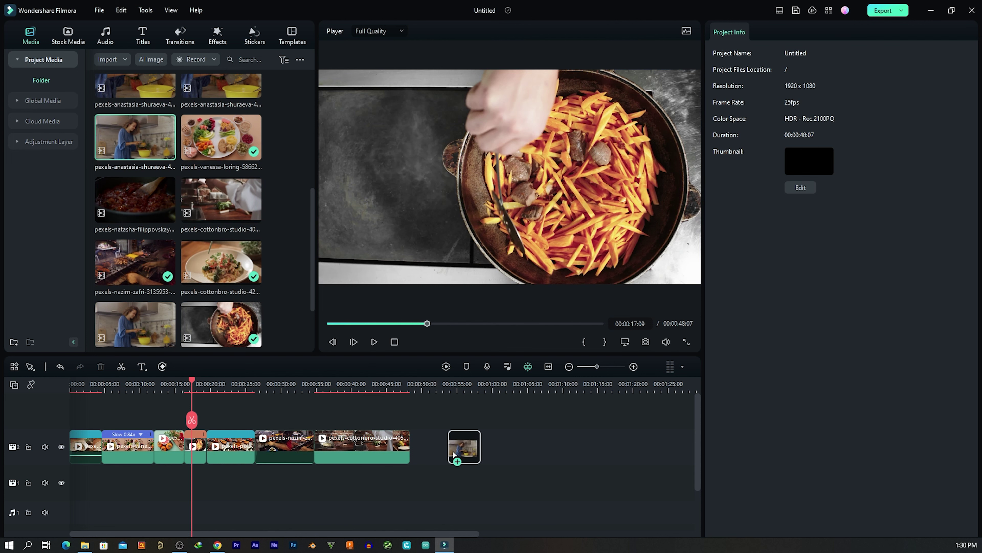
pyautogui.click(457, 383)
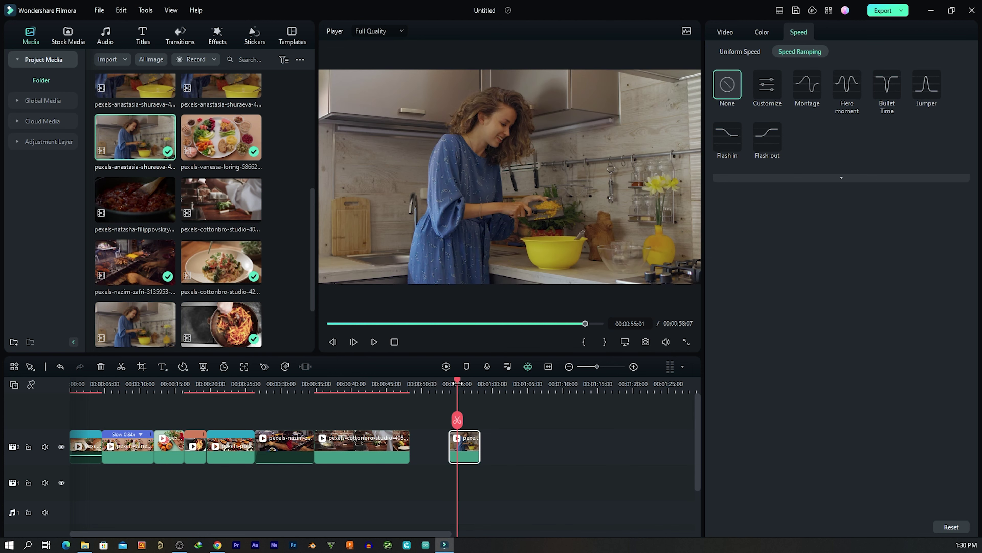
pyautogui.press('space')
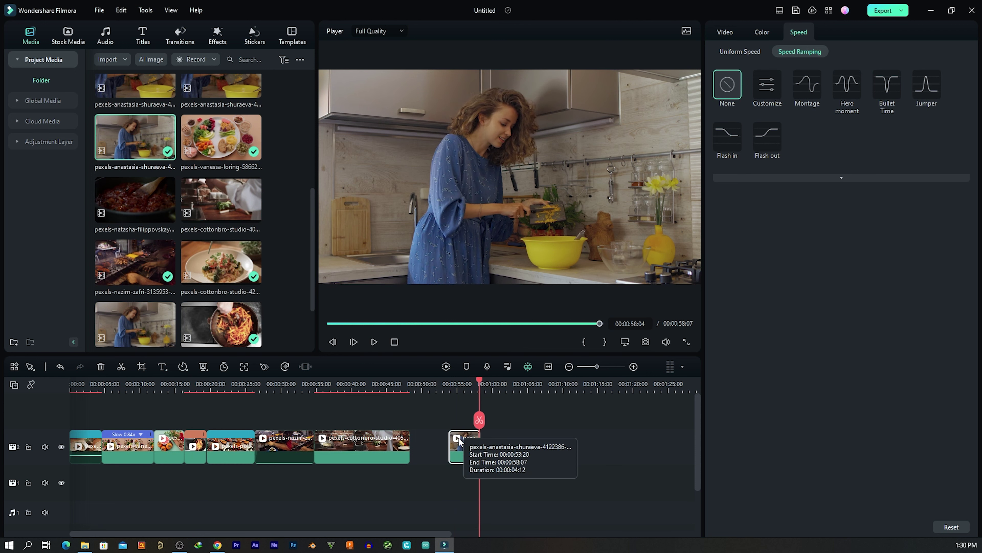
pyautogui.press('Delete')
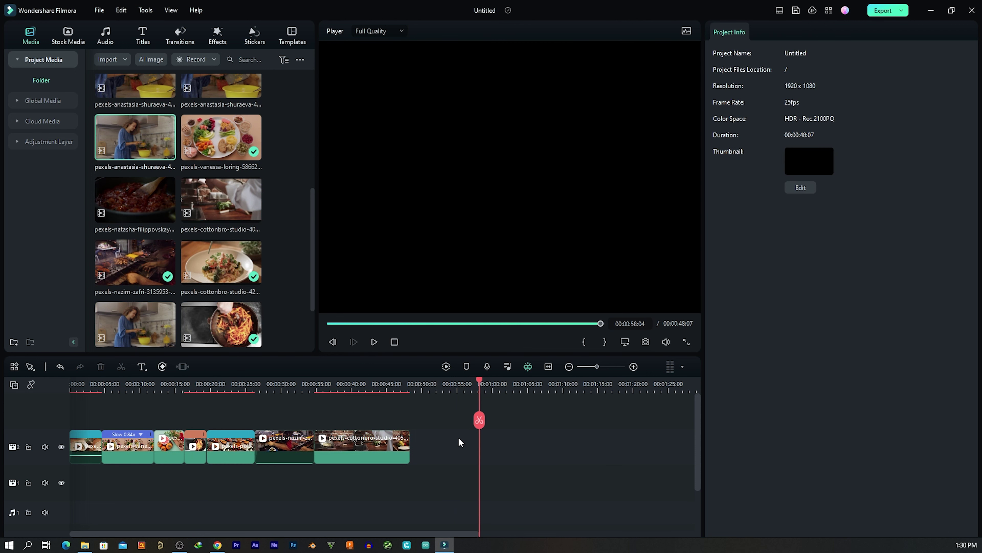
# Set the white balance Temperature of the opening pasta dish clip to -1.01
pyautogui.click(370, 382)
pyautogui.moveTo(371, 379); pyautogui.dragTo(57, 412)
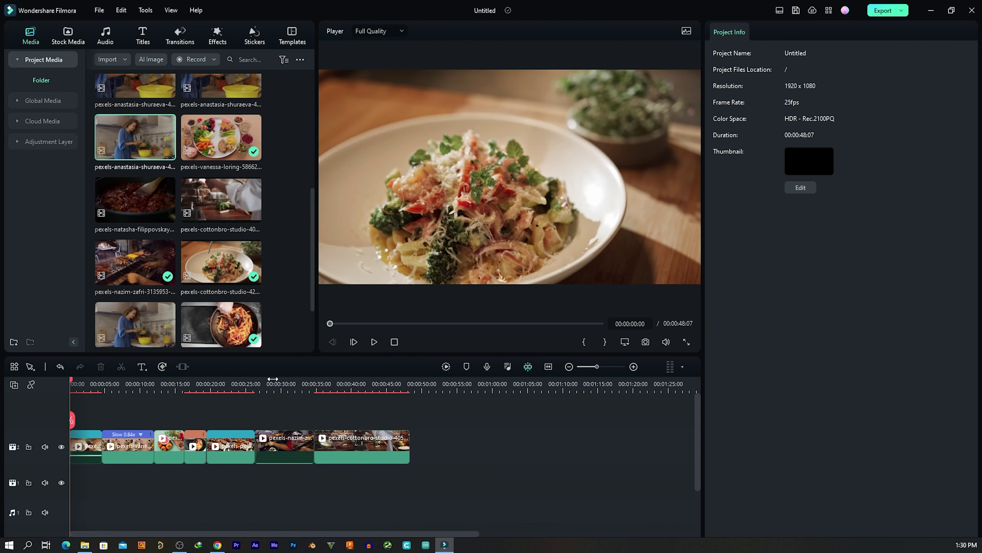
pyautogui.scroll(1, 301, 383)
pyautogui.scroll(2, 319, 383)
pyautogui.scroll(-2, 315, 383)
pyautogui.scroll(1, 312, 384)
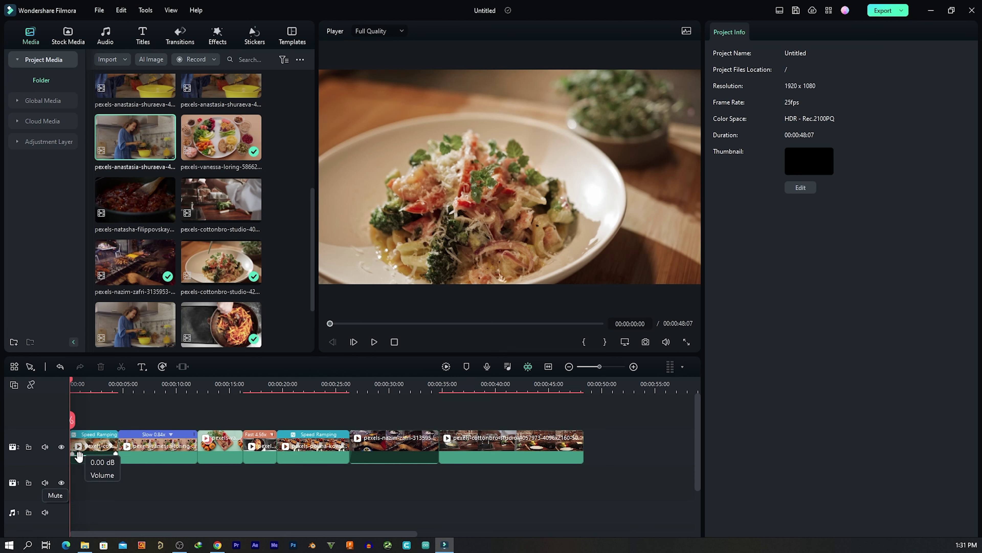
pyautogui.click(97, 434)
pyautogui.click(791, 29)
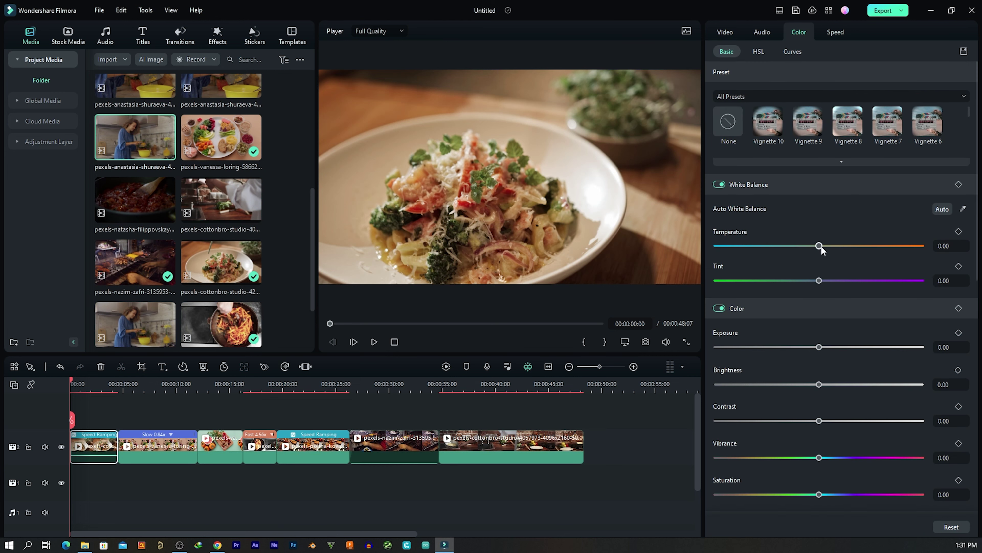
pyautogui.moveTo(820, 246); pyautogui.dragTo(811, 250)
pyautogui.moveTo(810, 248); pyautogui.dragTo(830, 249)
pyautogui.moveTo(829, 249); pyautogui.dragTo(820, 250)
# Compare with the grapefruit clip and set the white balance Temperature of the second clip, the food platter, to -9.55
pyautogui.click(202, 386)
pyautogui.click(142, 387)
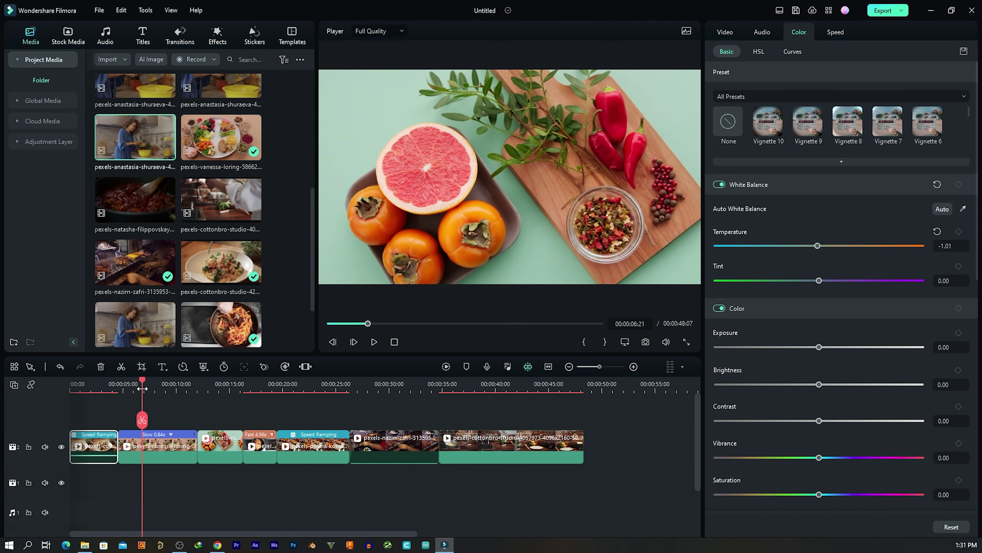
pyautogui.click(177, 449)
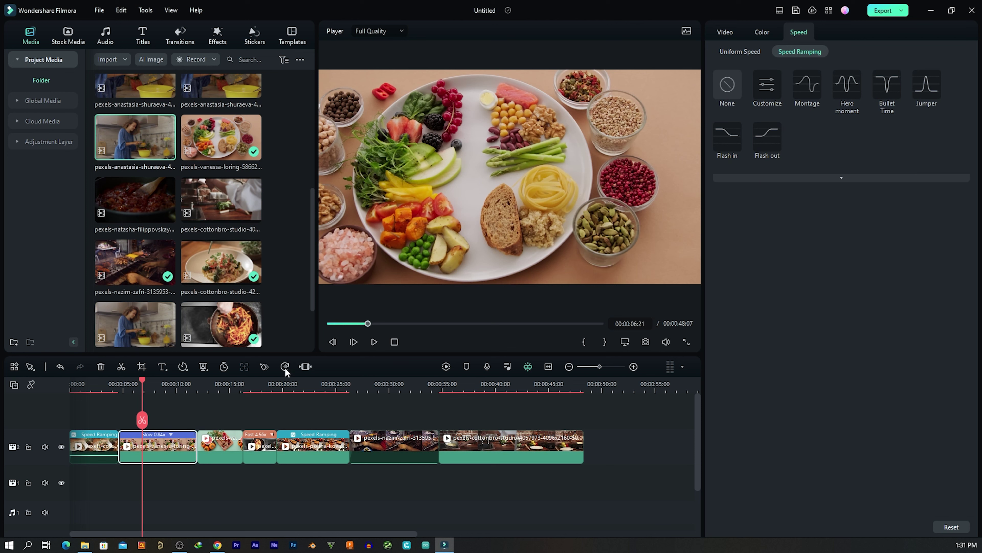
pyautogui.click(766, 33)
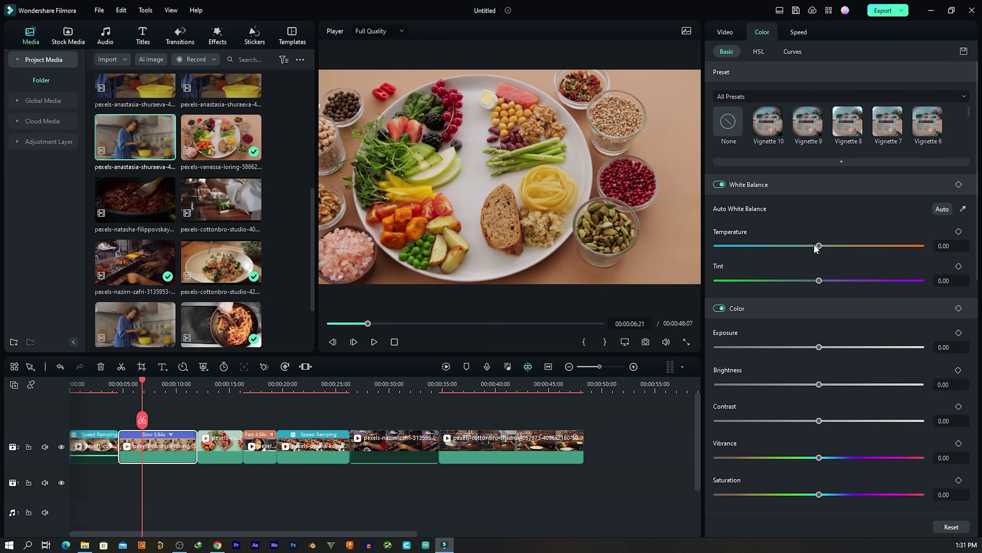
pyautogui.moveTo(819, 246); pyautogui.dragTo(809, 247)
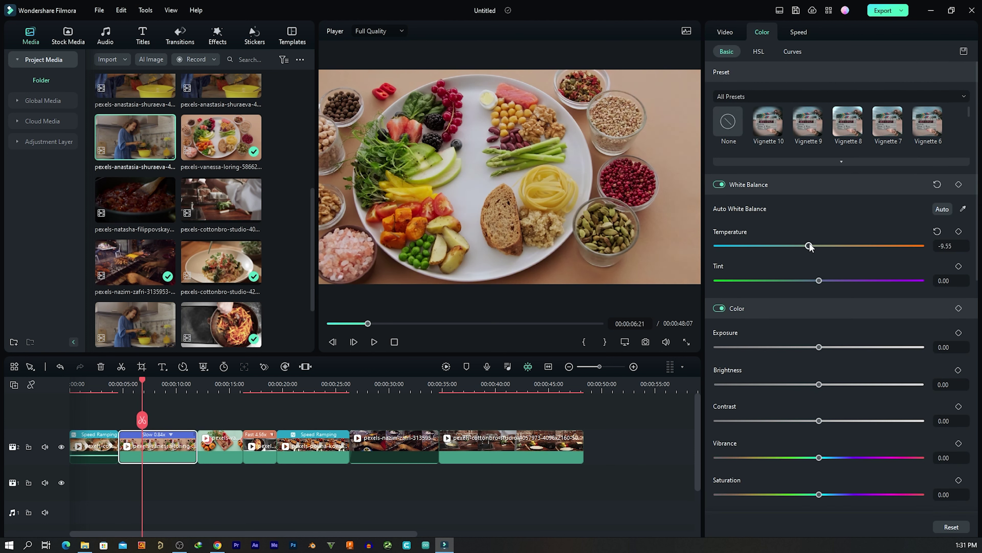
# Compare the food platter clip with the grapefruit clip and shift the platter clip's Tint slightly towards green
pyautogui.click(209, 387)
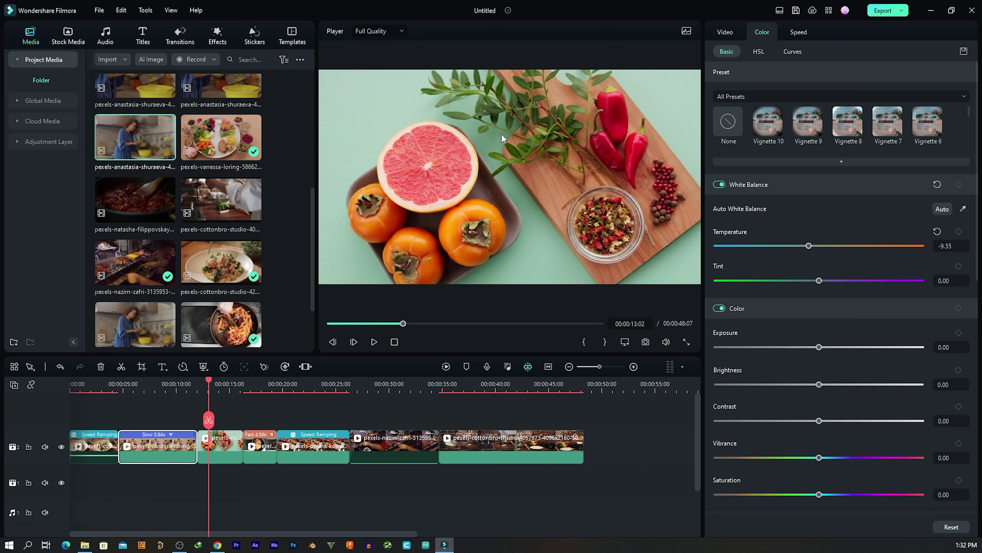
pyautogui.click(223, 438)
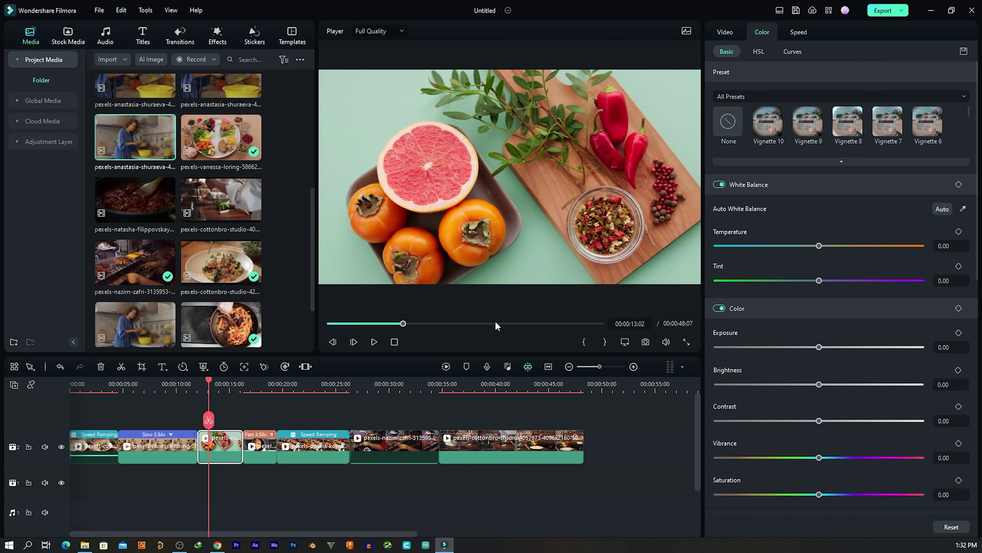
pyautogui.click(174, 383)
pyautogui.click(154, 447)
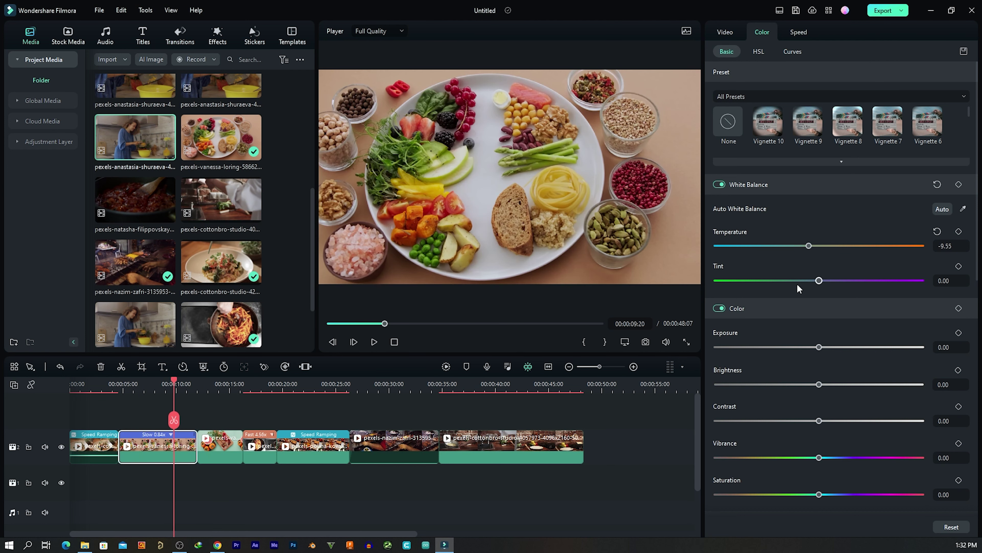
pyautogui.moveTo(815, 282); pyautogui.dragTo(811, 282)
# Set the Tint of the opening pasta dish clip to -4.52
pyautogui.click(97, 442)
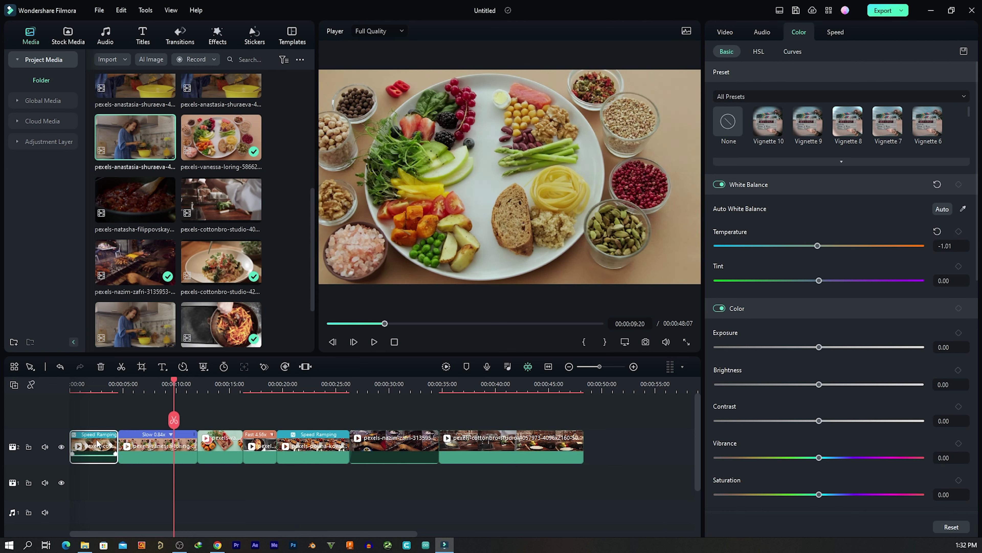
pyautogui.click(103, 383)
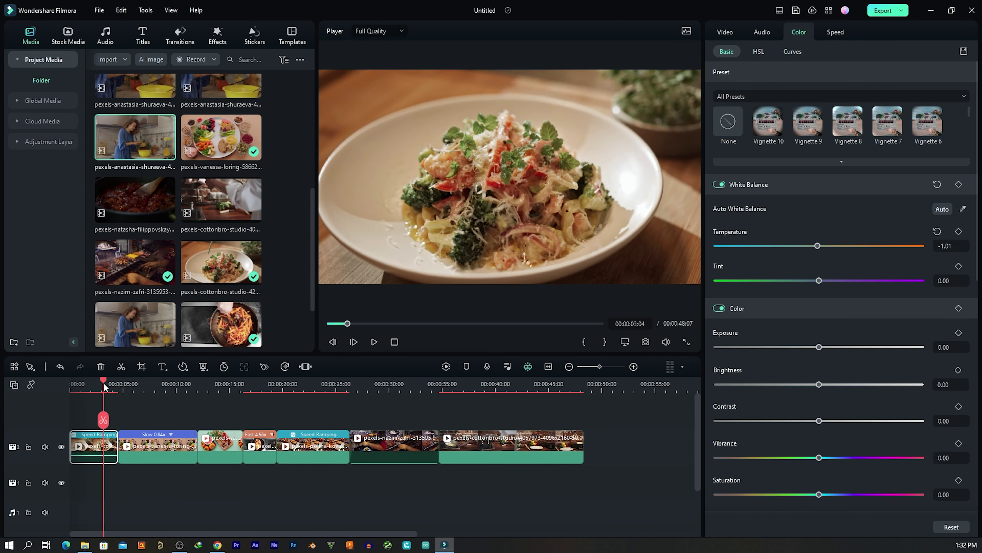
pyautogui.moveTo(820, 284); pyautogui.dragTo(815, 285)
# Show the histogram over the preview and set the grapefruit clip's white balance Temperature to 3.02
pyautogui.click(216, 384)
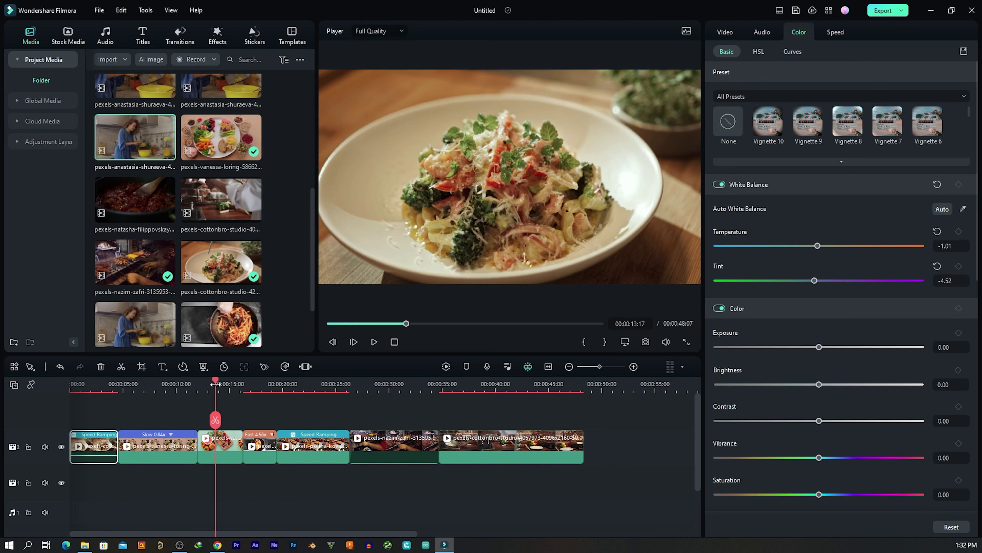
pyautogui.click(687, 31)
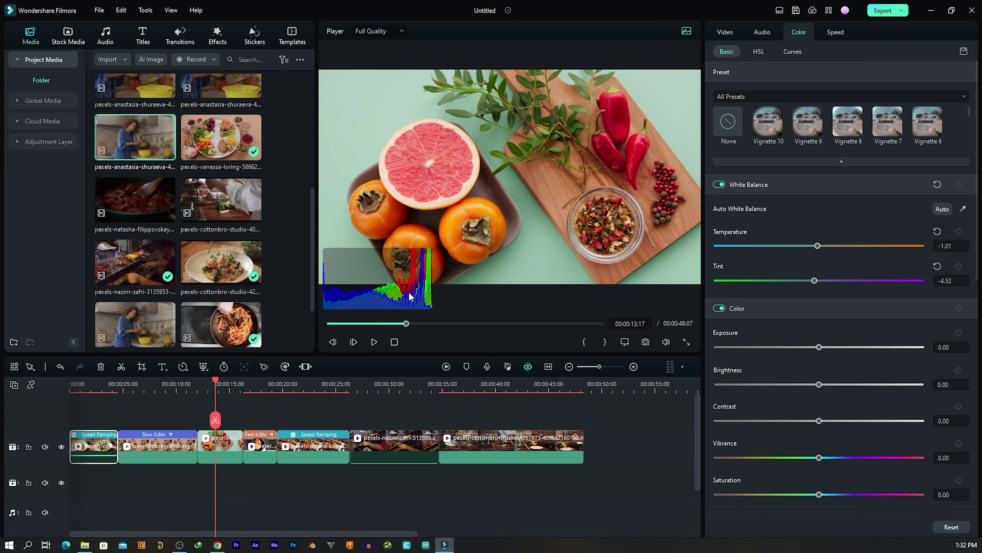
pyautogui.click(223, 450)
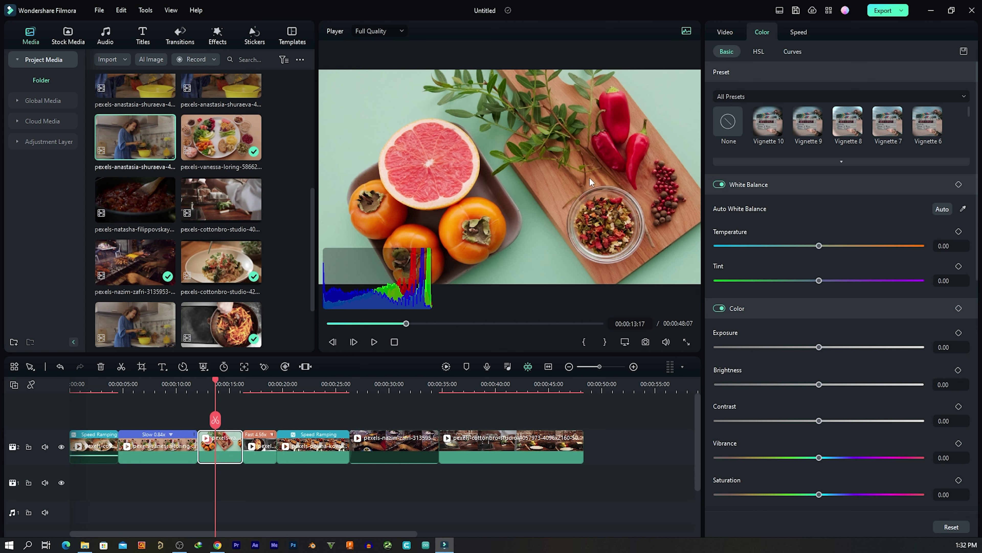
pyautogui.moveTo(819, 246); pyautogui.dragTo(822, 246)
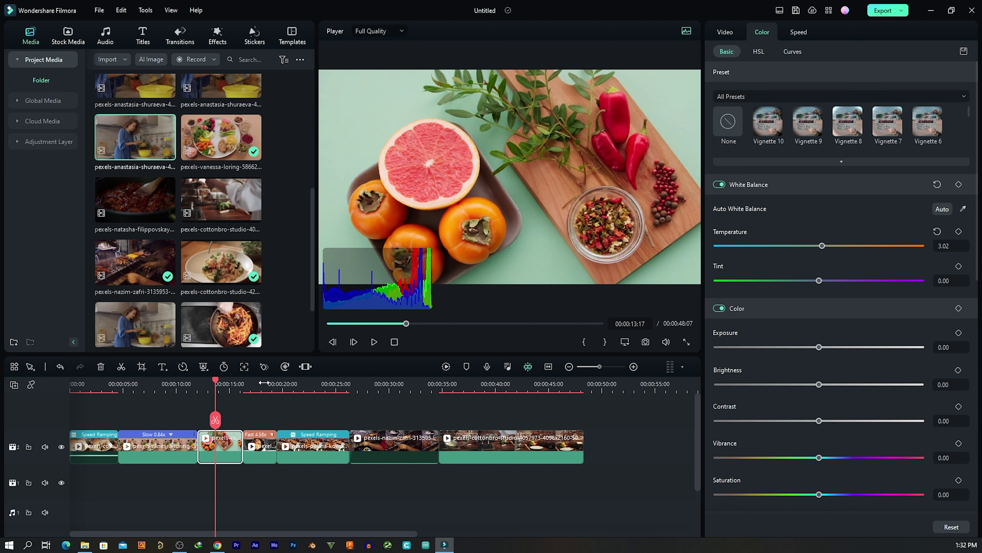
# Warm the sped-up carrot pan clip by setting its white balance Temperature to 25.13
pyautogui.click(254, 385)
pyautogui.click(260, 449)
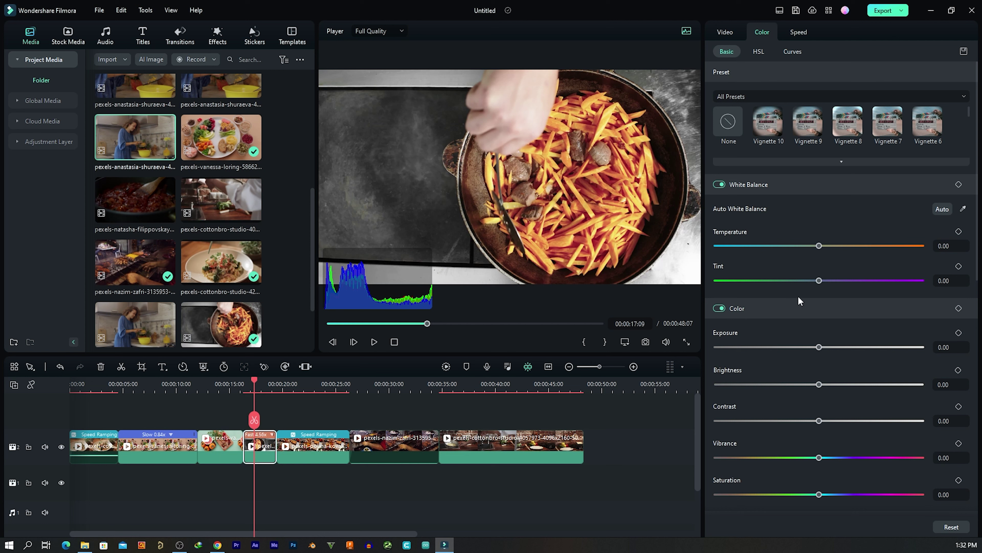
pyautogui.moveTo(819, 246); pyautogui.dragTo(845, 249)
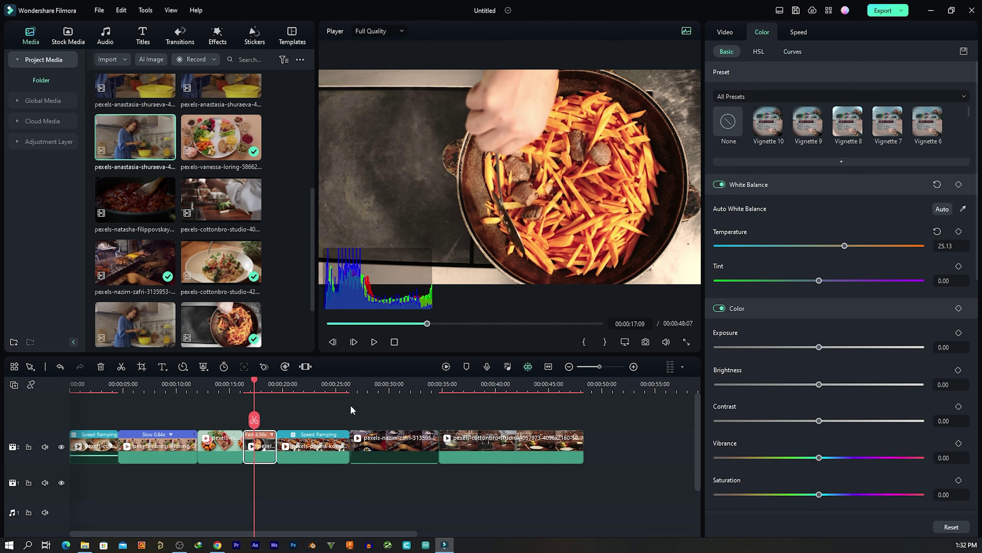
# Set the carrot-cutting clip's white balance to Temperature -1.51 and Tint -2.01
pyautogui.click(307, 388)
pyautogui.click(315, 442)
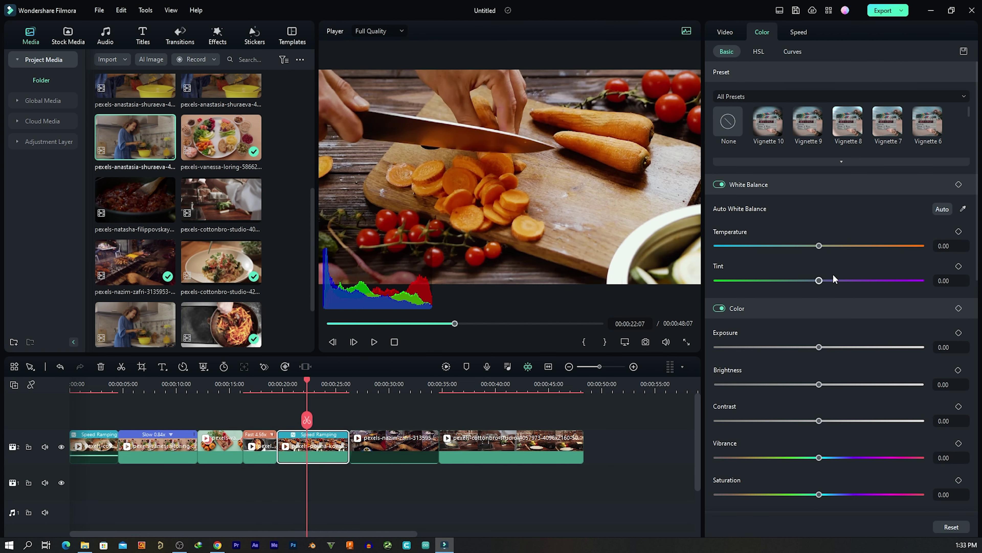
pyautogui.moveTo(820, 246); pyautogui.dragTo(818, 245)
pyautogui.moveTo(819, 281); pyautogui.dragTo(816, 280)
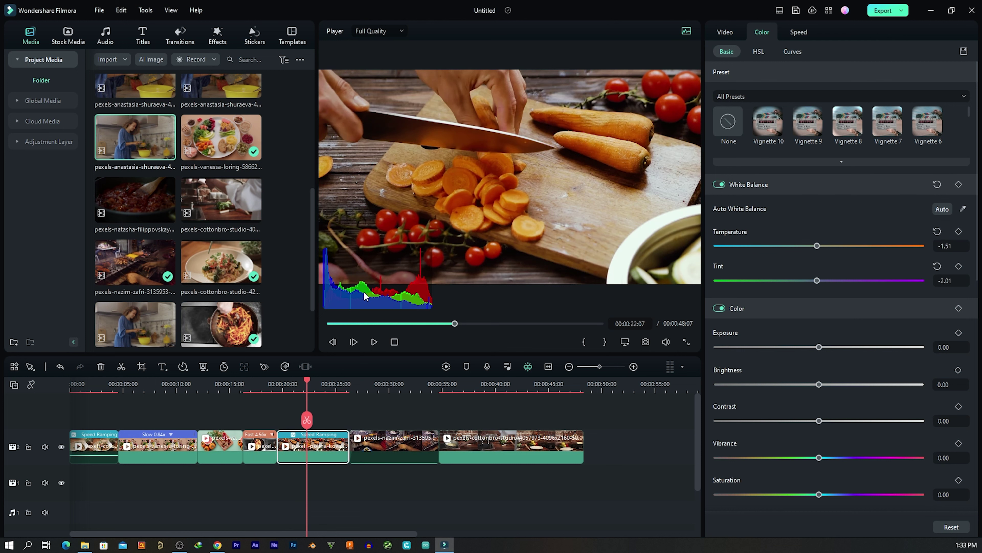
# Warm the barbecue grill clip by setting its white balance Temperature to 16.08
pyautogui.click(378, 399)
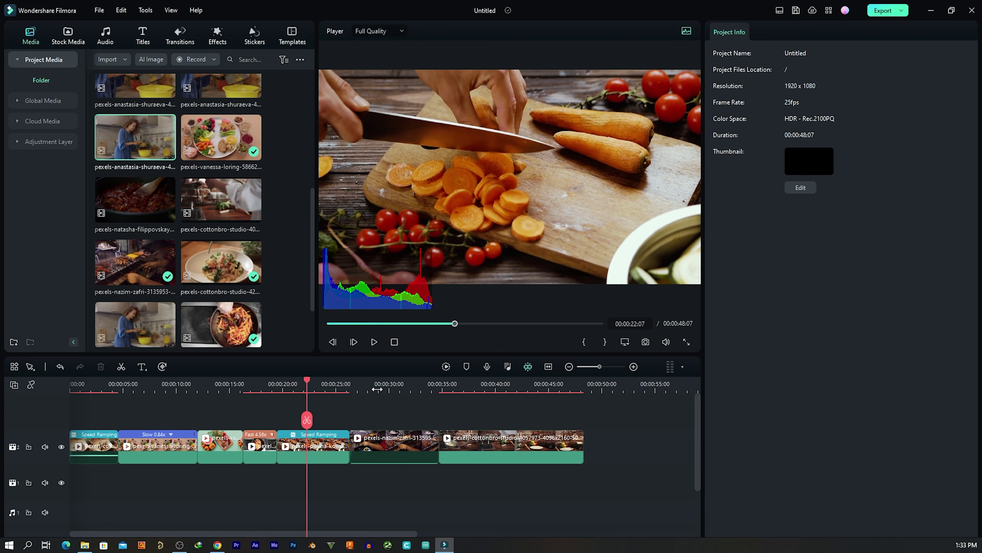
pyautogui.click(377, 389)
pyautogui.click(389, 444)
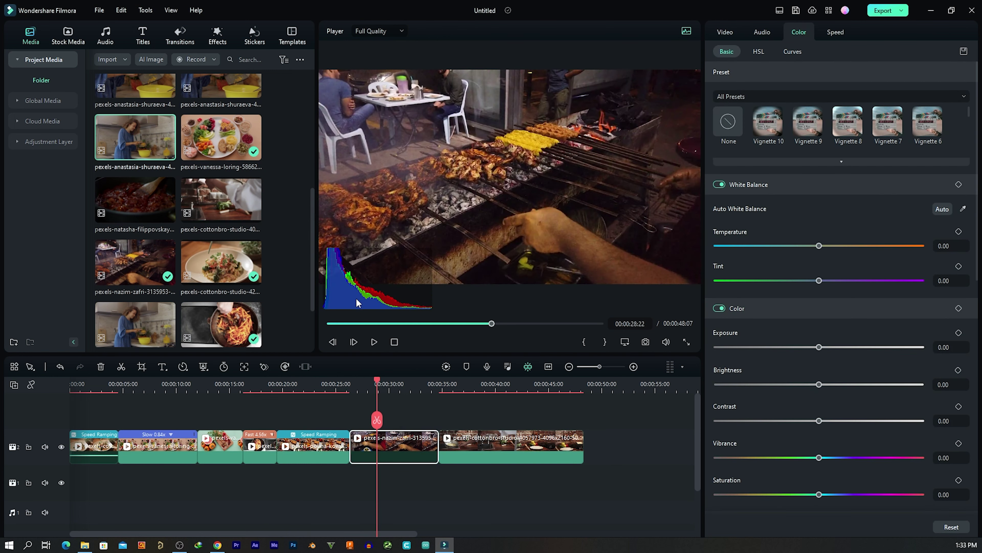
pyautogui.moveTo(819, 246); pyautogui.dragTo(836, 246)
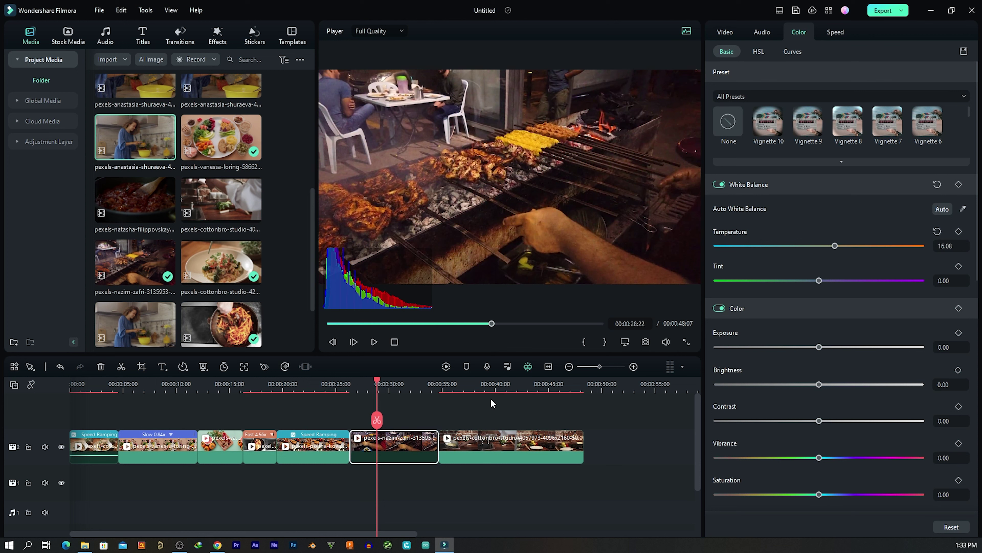
# Set the white balance Temperature of the last clip, at the kitchen sink, to 7.04 and play it back
pyautogui.click(469, 385)
pyautogui.click(517, 445)
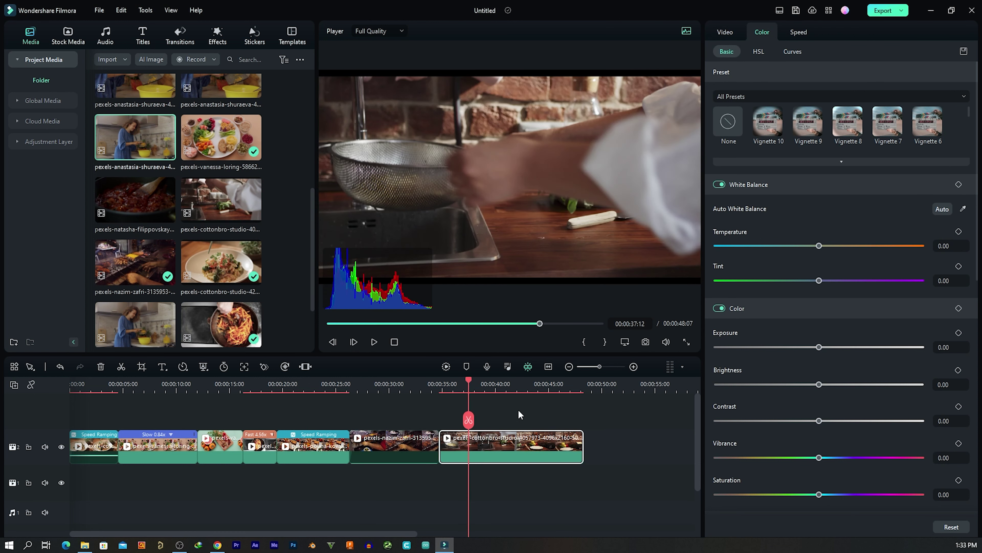
pyautogui.moveTo(819, 247); pyautogui.dragTo(826, 248)
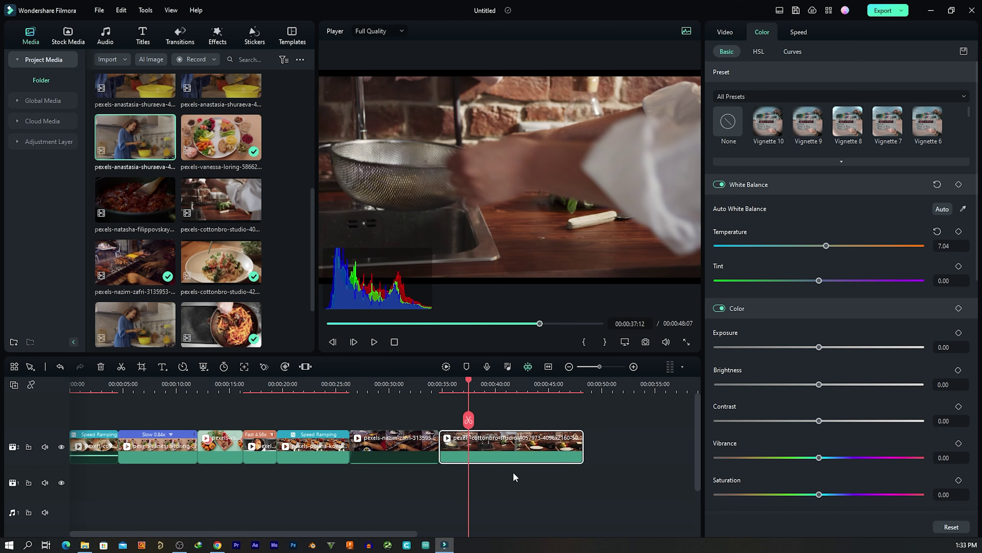
pyautogui.press('space')
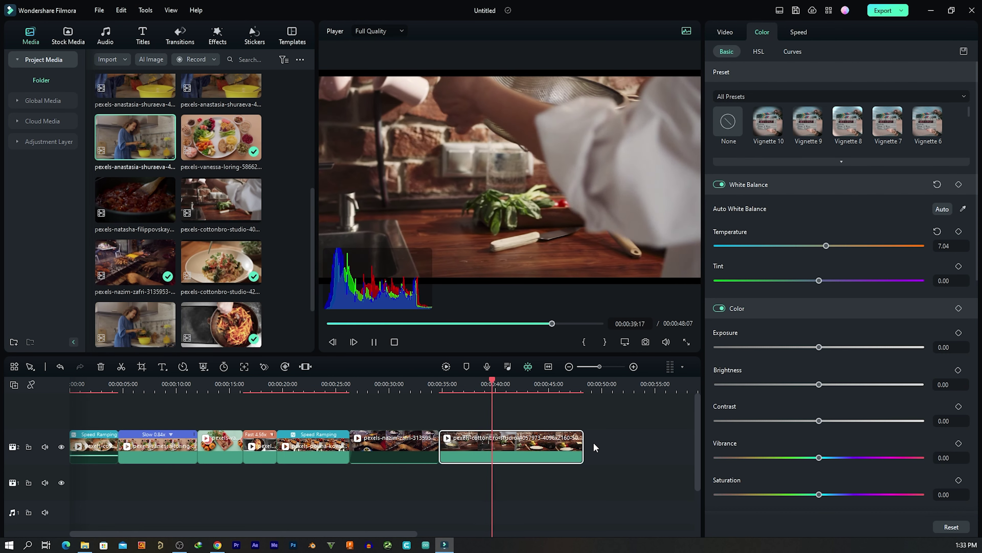
pyautogui.press('space')
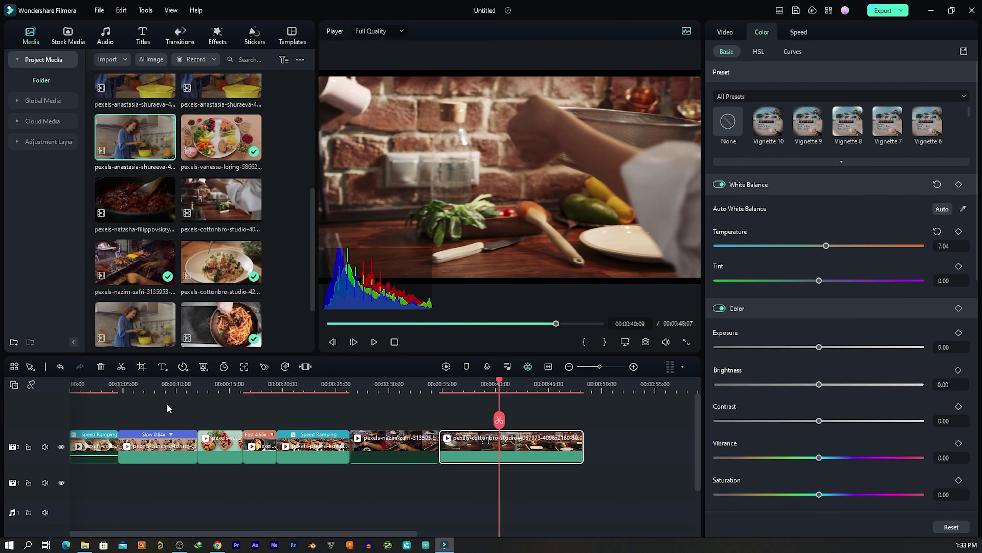
# Speed up the last kitchen clip to 2x and preview its new pace
pyautogui.click(183, 366)
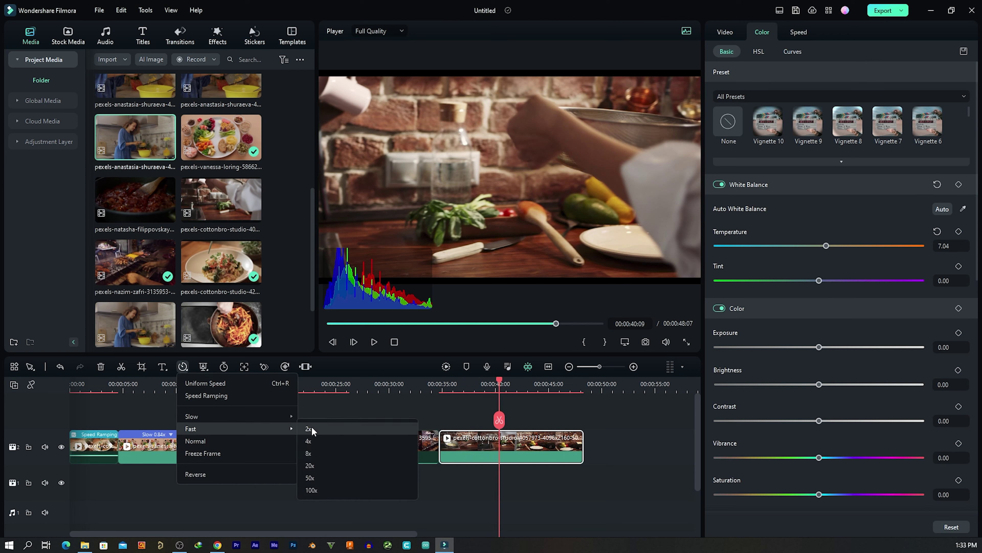
pyautogui.click(326, 436)
pyautogui.click(447, 382)
pyautogui.press('space')
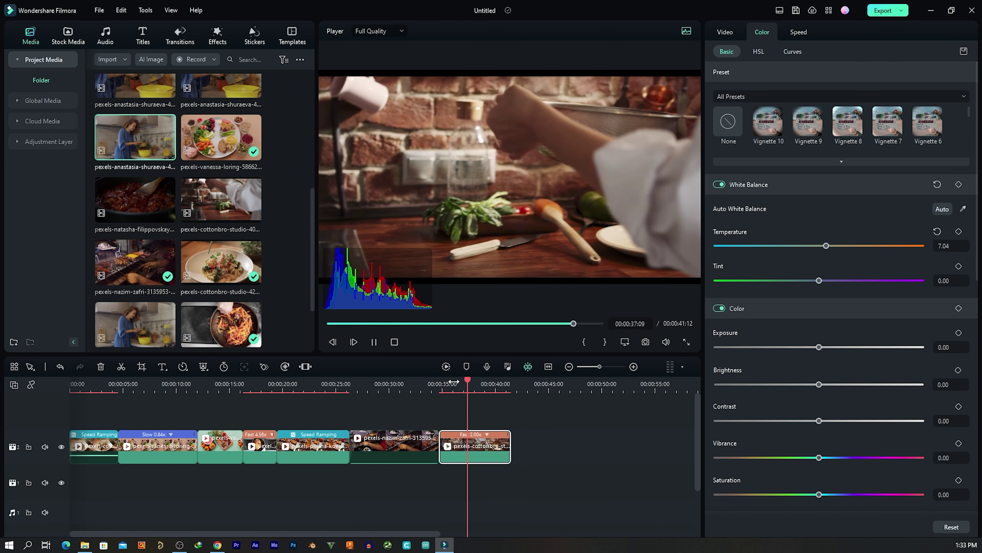
pyautogui.press('space')
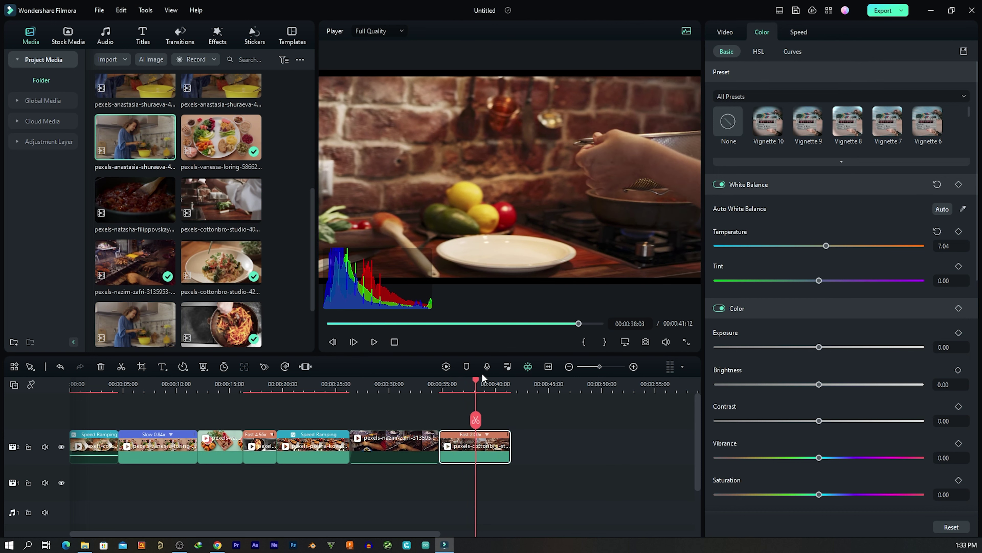
# Add an adjustment layer on the track above the clips and extend it over the whole sequence
pyautogui.click(477, 383)
pyautogui.moveTo(477, 383); pyautogui.dragTo(70, 383)
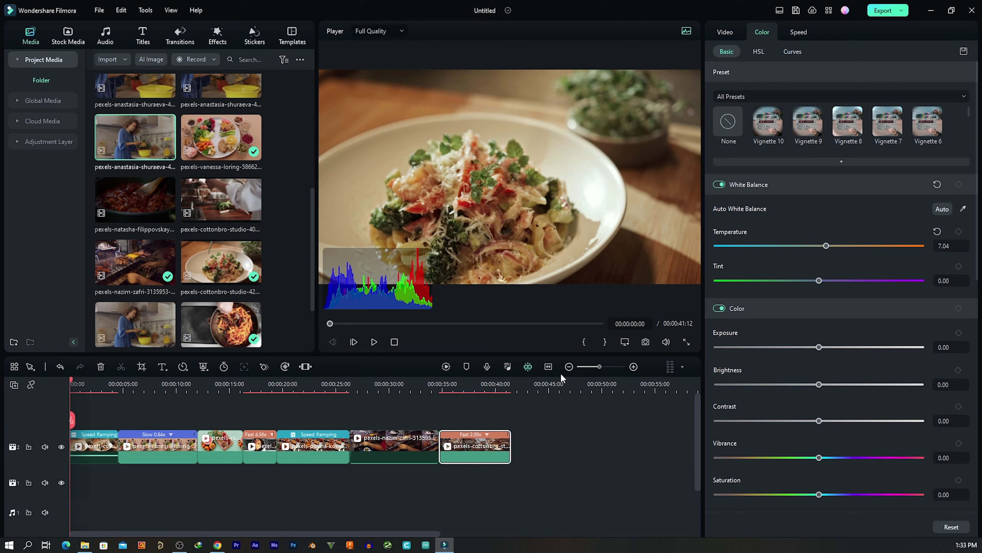
pyautogui.click(19, 149)
pyautogui.moveTo(159, 138); pyautogui.dragTo(67, 424)
pyautogui.moveTo(121, 441); pyautogui.dragTo(510, 443)
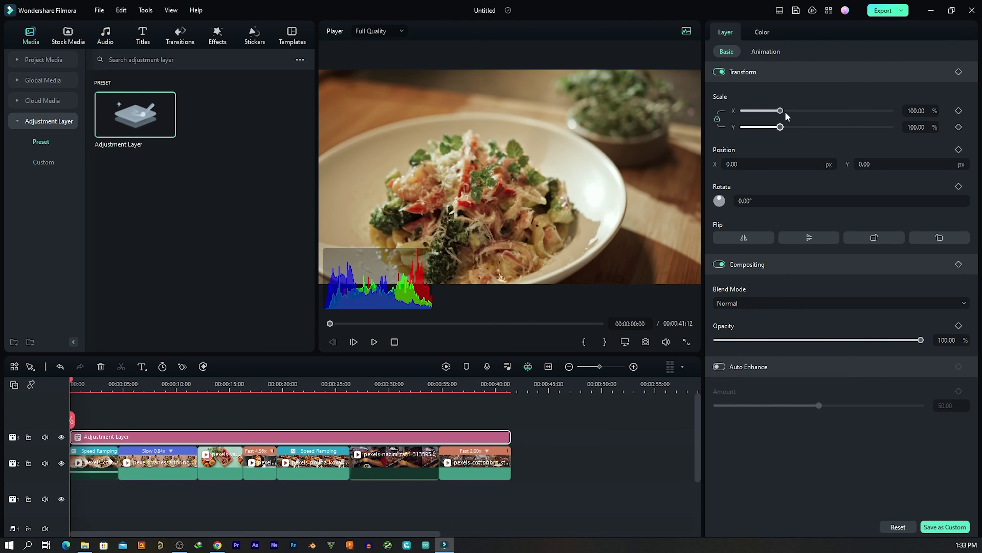
# Set the adjustment layer's Exposure to 1.01, Brightness to 4.04, Contrast to 3.52 and Vibrance to 48.24
pyautogui.click(761, 32)
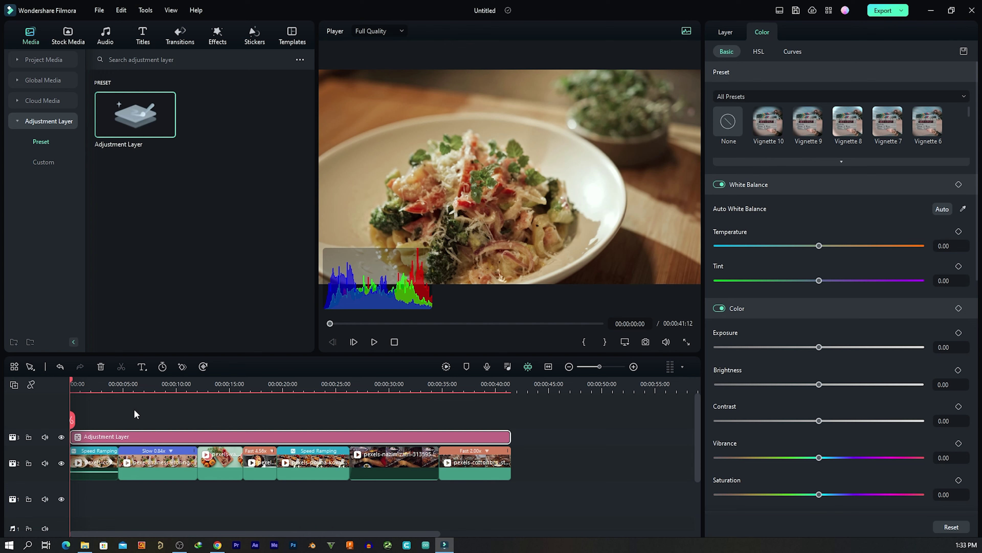
pyautogui.scroll(-2, 790, 336)
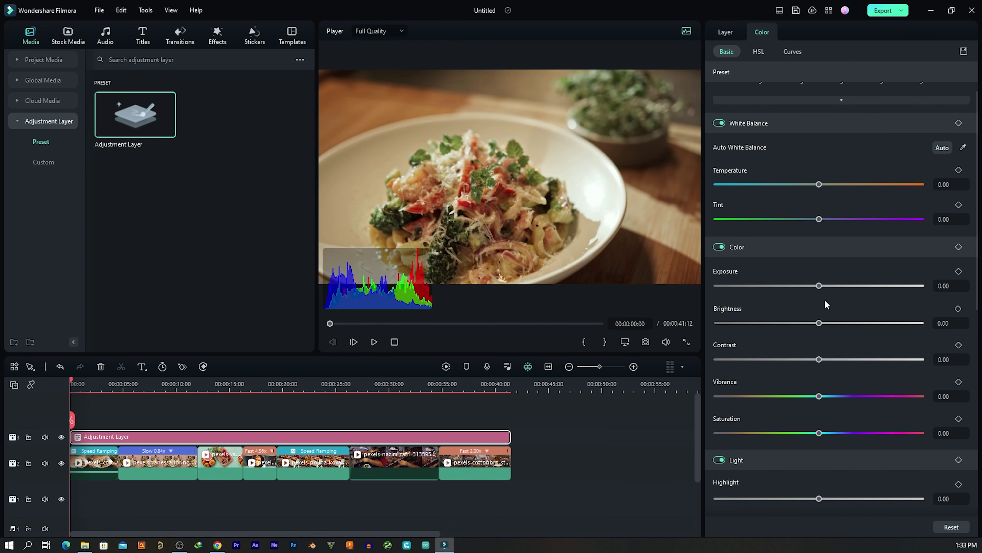
pyautogui.moveTo(820, 286)
pyautogui.mouseDown()
pyautogui.moveTo(811, 285)
pyautogui.moveTo(820, 286)
pyautogui.mouseUp()
pyautogui.moveTo(819, 323); pyautogui.dragTo(824, 325)
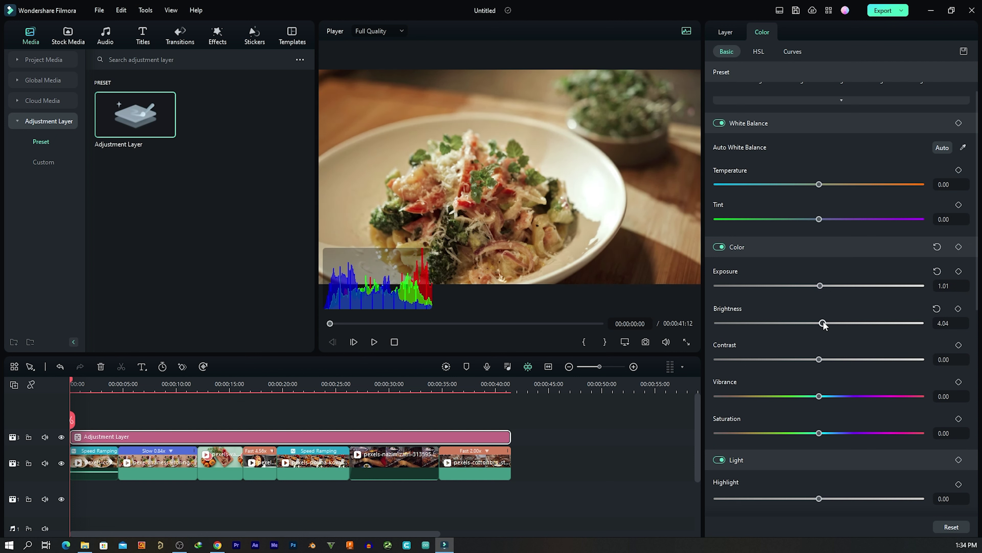
pyautogui.moveTo(819, 360); pyautogui.dragTo(855, 335)
pyautogui.scroll(-2, 822, 384)
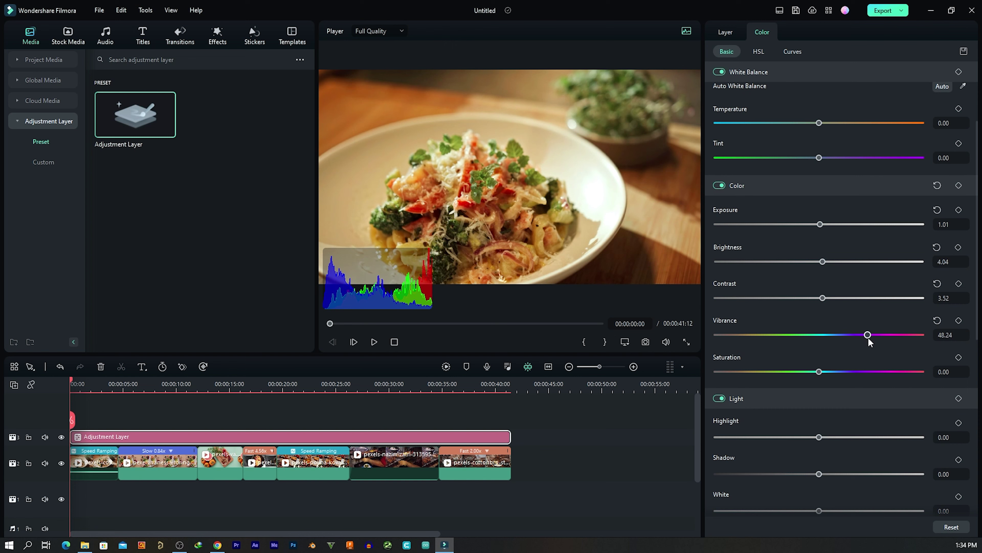
# Play the graded sequence and set the adjustment layer's Saturation to 5.03
pyautogui.press('space')
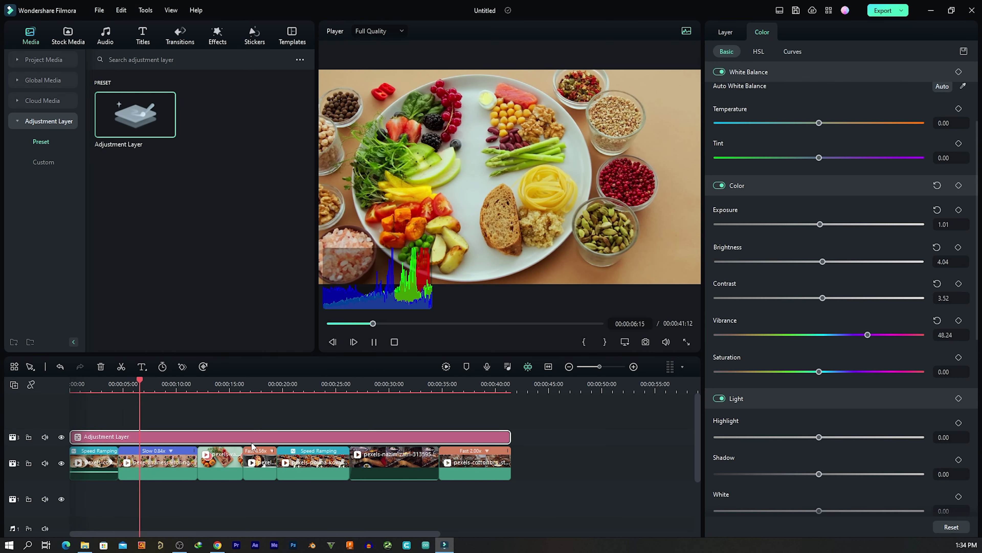
pyautogui.press('space')
pyautogui.moveTo(819, 373); pyautogui.dragTo(825, 373)
pyautogui.press('space')
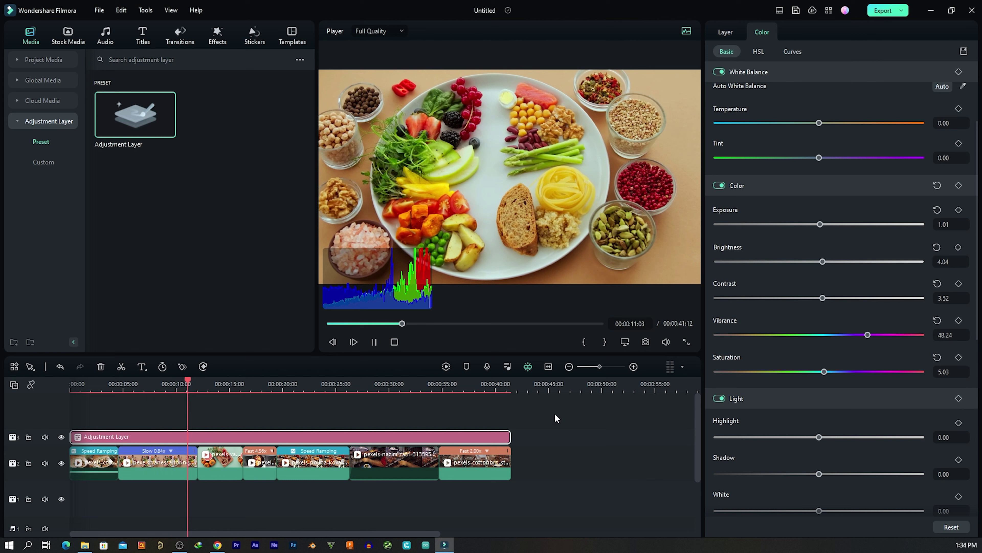
pyautogui.press('space')
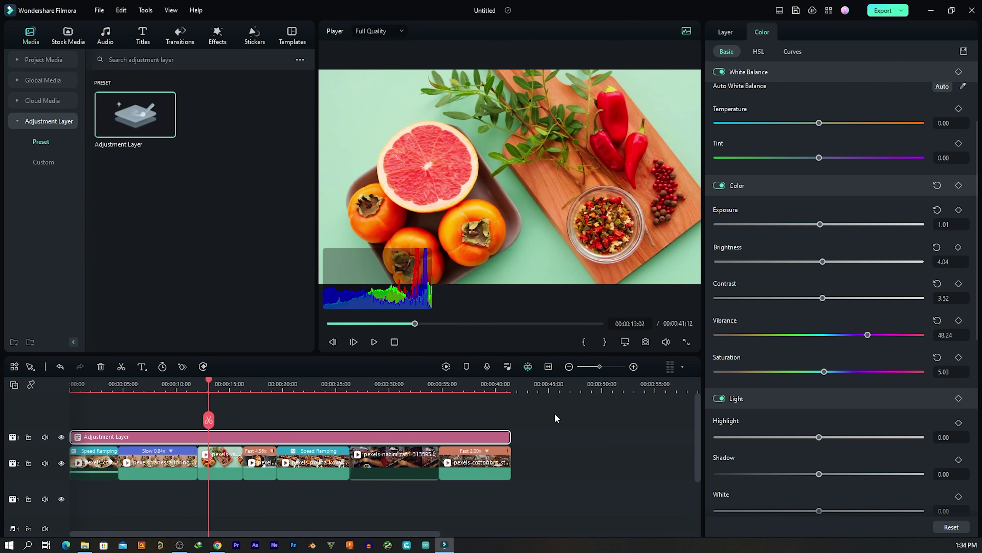
# Compare the grapefruit and food plate clips with and without the adjustment layer by toggling its track's visibility
pyautogui.click(60, 437)
pyautogui.click(59, 437)
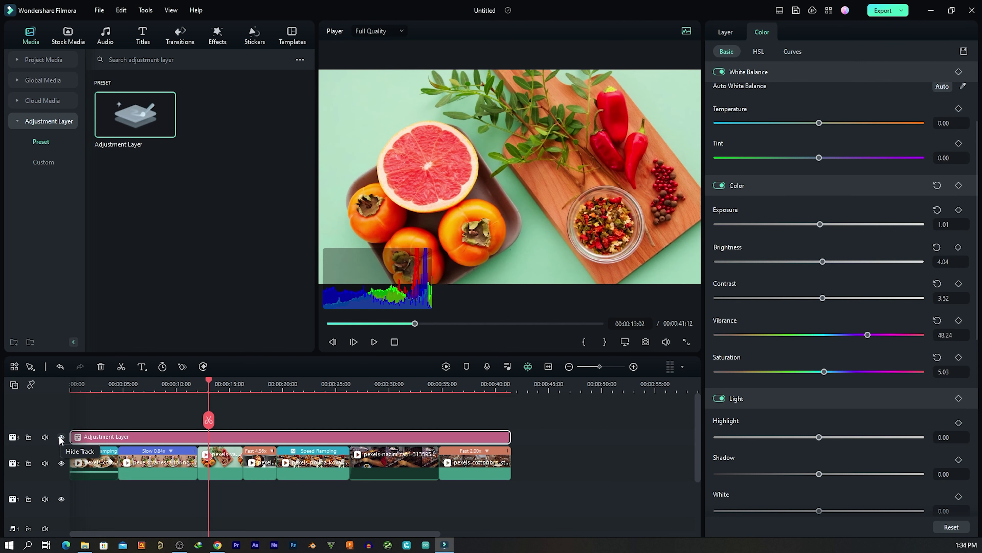
pyautogui.click(60, 437)
pyautogui.click(61, 437)
pyautogui.click(156, 387)
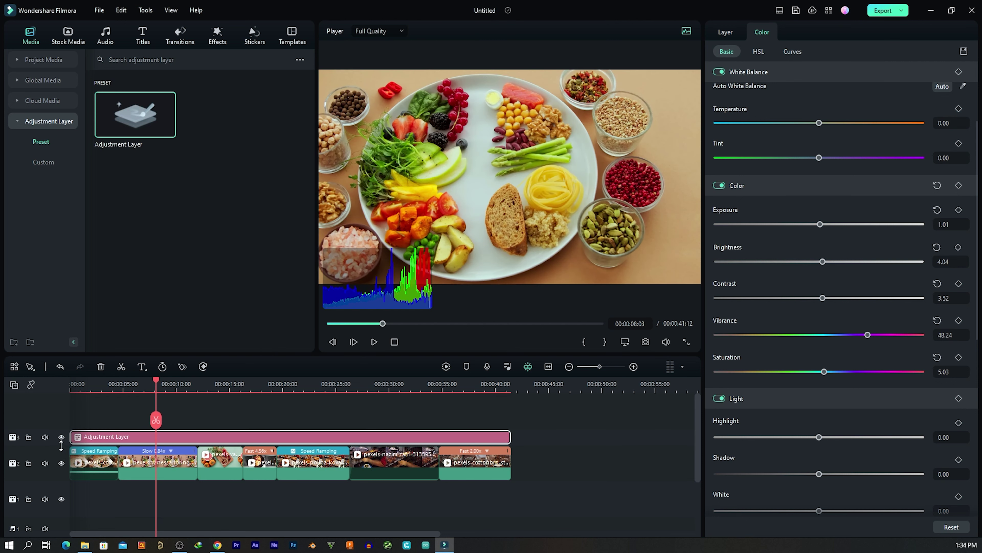
pyautogui.click(61, 437)
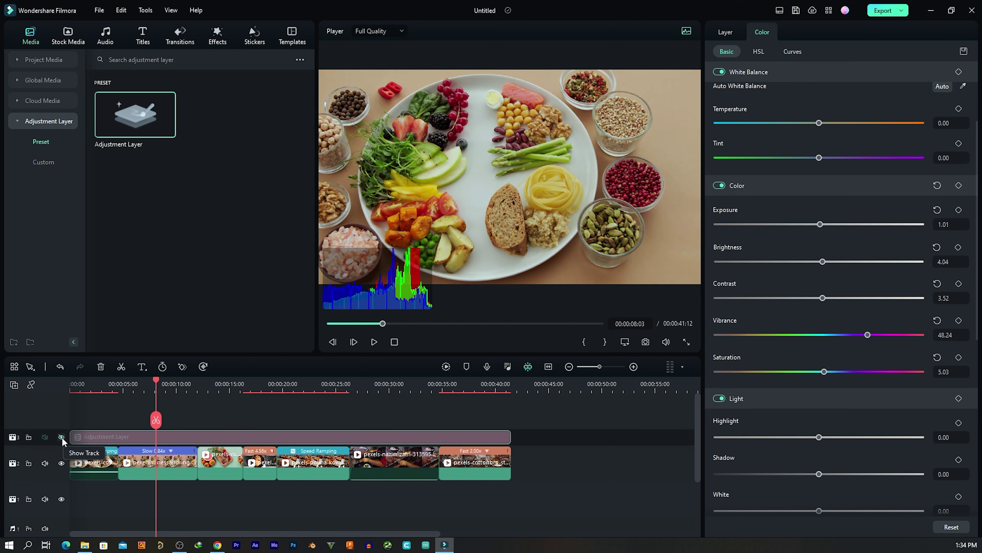
pyautogui.click(61, 437)
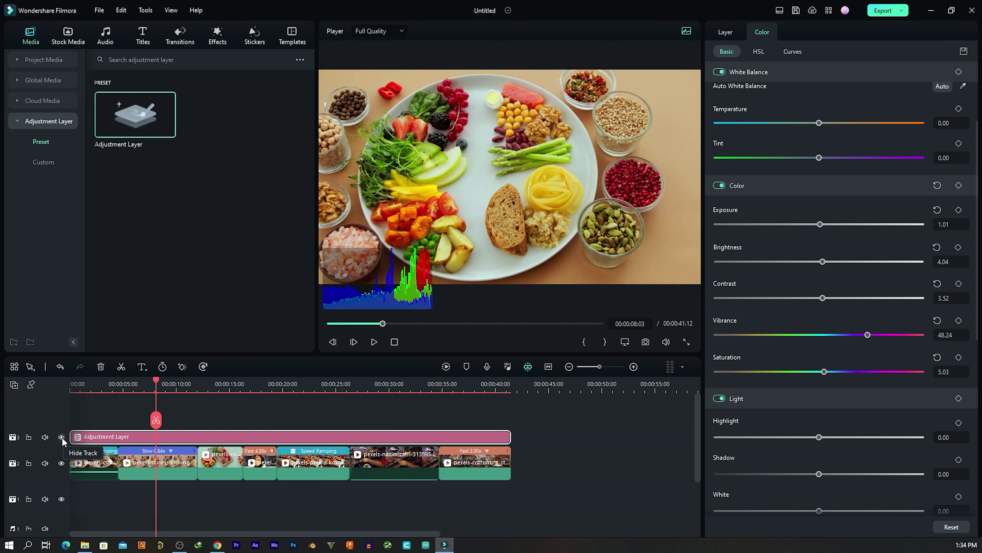
# Compare the carrot-cutting clip with the adjustment layer track hidden and shown
pyautogui.click(306, 388)
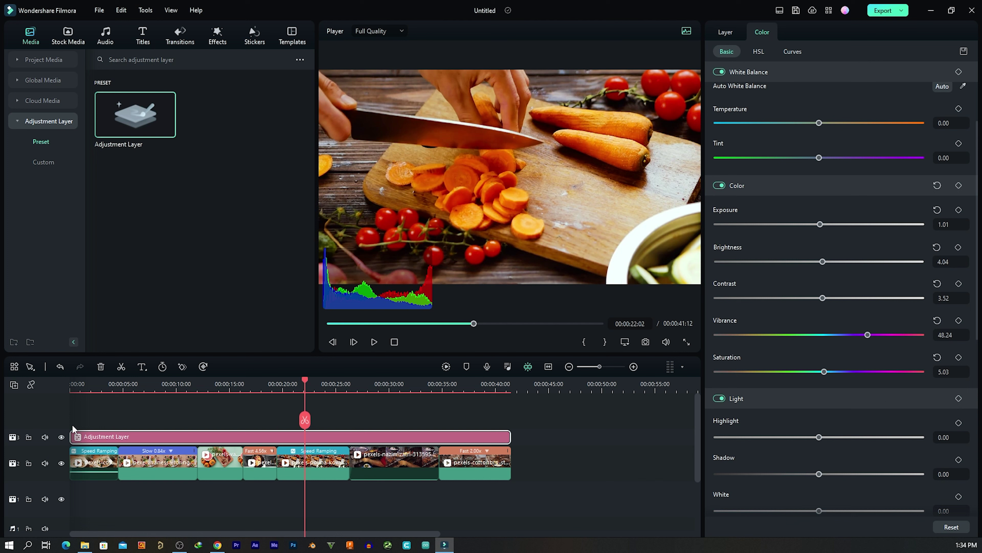
pyautogui.click(61, 437)
pyautogui.click(62, 437)
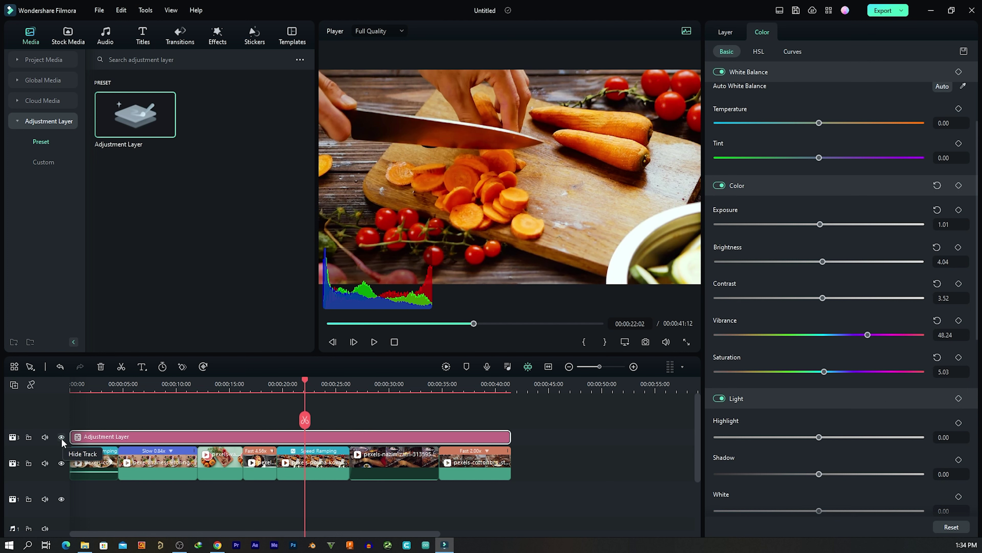
pyautogui.click(61, 437)
pyautogui.click(61, 437)
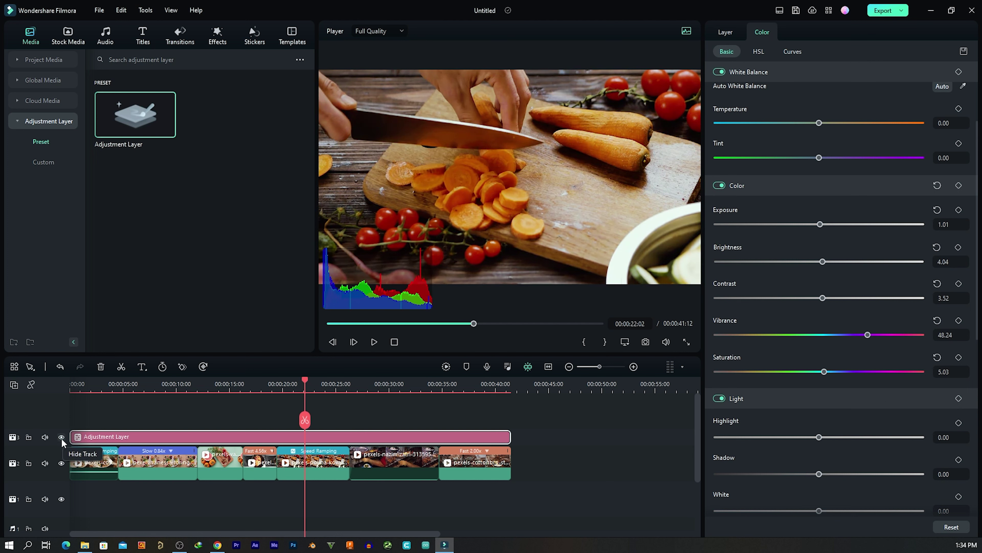
# Compare the barbecue grill clip before and after the grade by hiding and showing the adjustment layer track
pyautogui.click(373, 387)
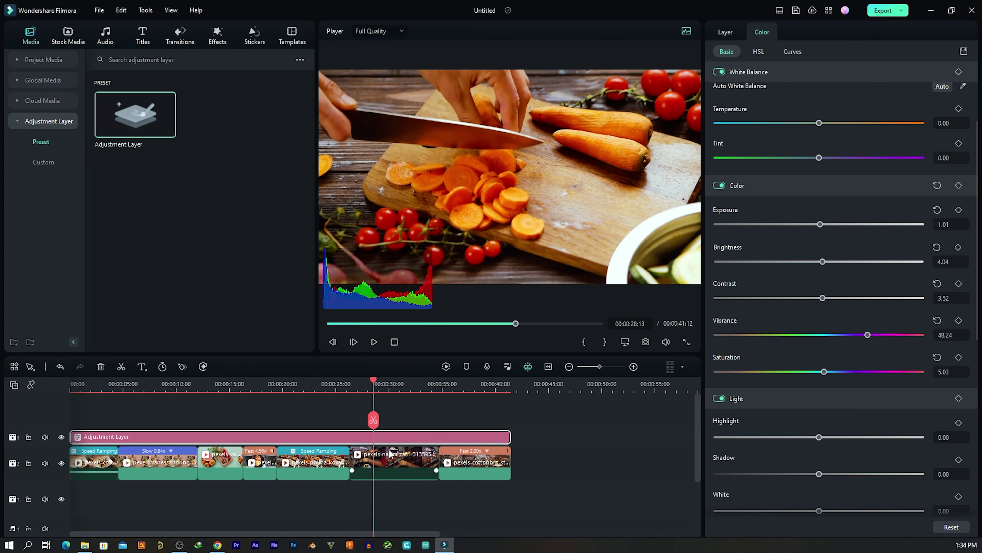
pyautogui.click(390, 469)
pyautogui.click(62, 437)
pyautogui.click(61, 437)
pyautogui.click(61, 437)
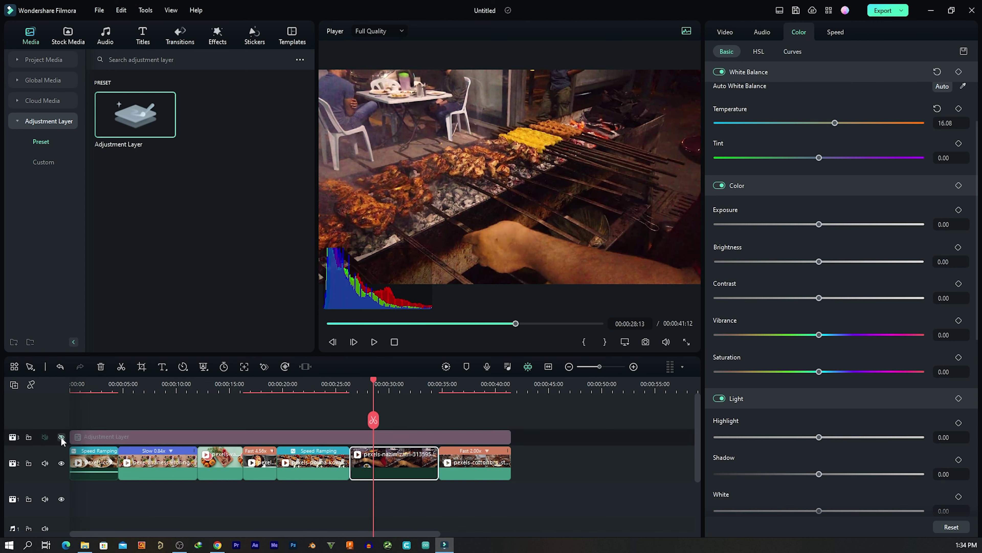
pyautogui.click(62, 437)
# Return the playhead to the start of the sequence and select the adjustment layer
pyautogui.scroll(-3, 804, 432)
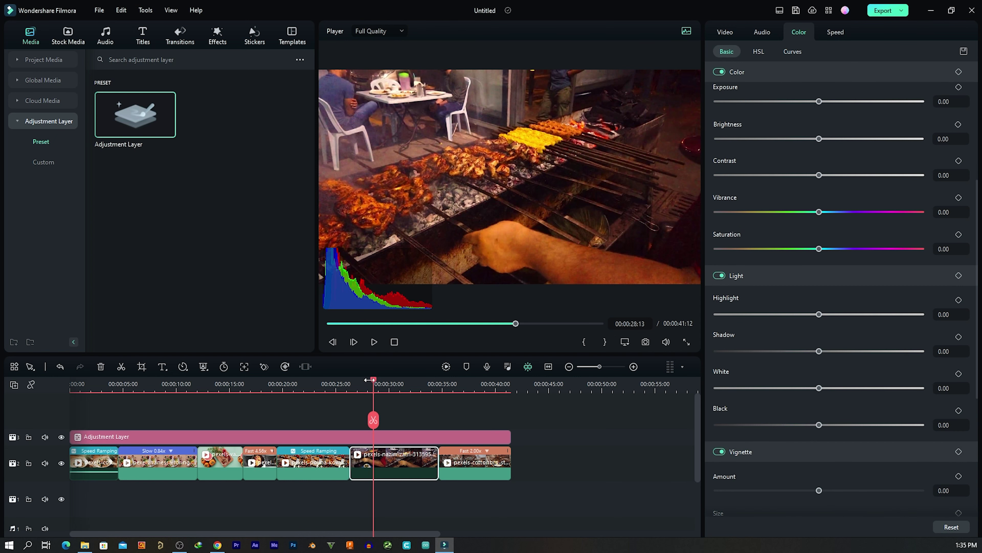
pyautogui.moveTo(373, 418); pyautogui.dragTo(66, 407)
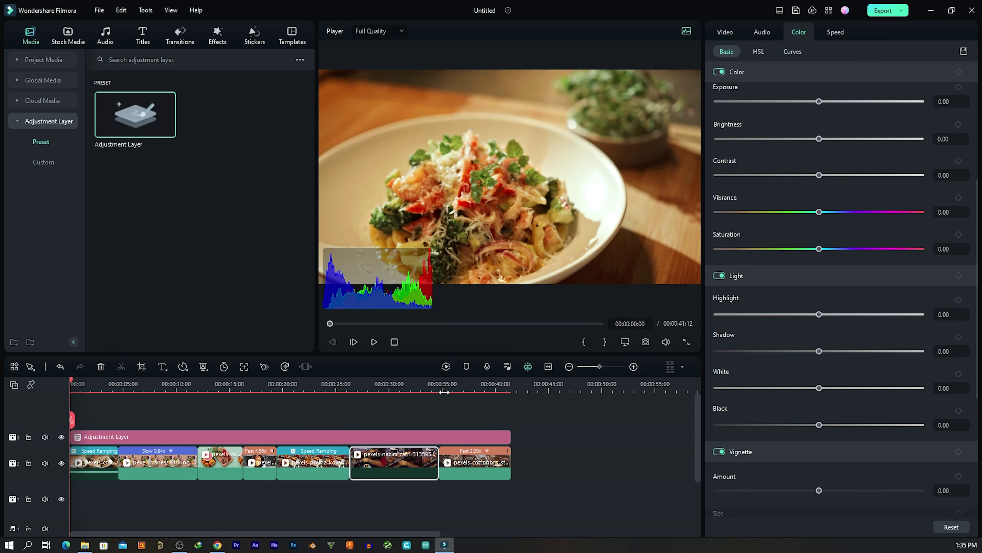
pyautogui.click(240, 436)
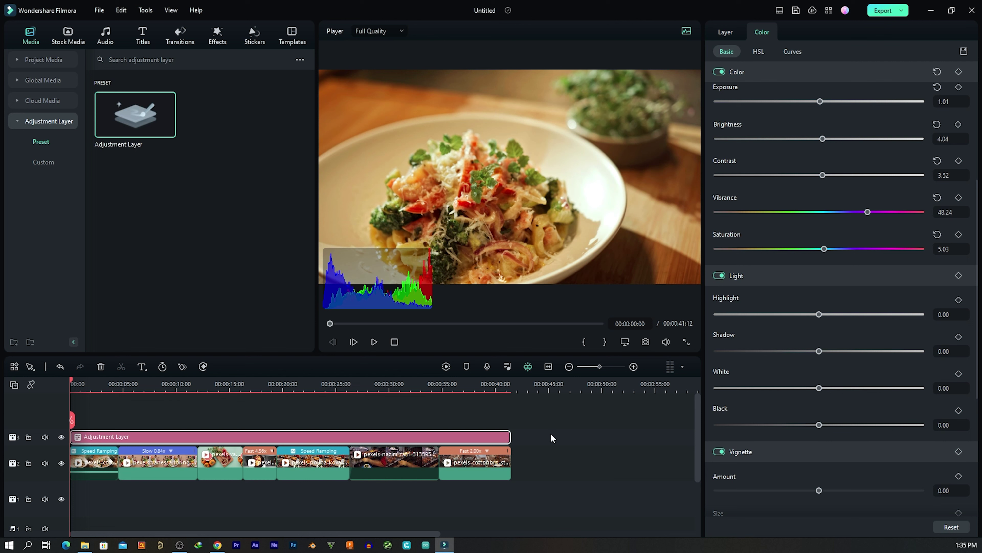
pyautogui.moveTo(452, 388); pyautogui.dragTo(421, 388)
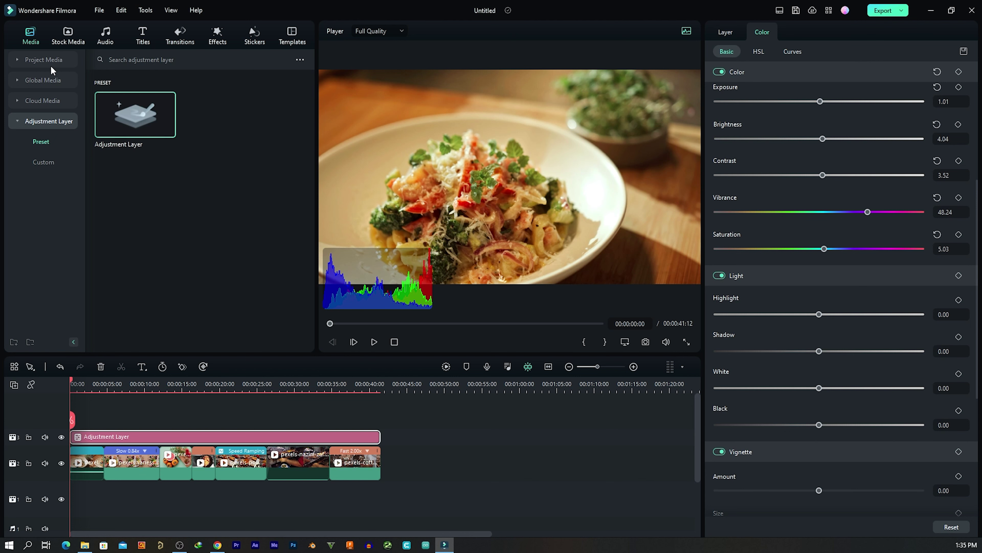
# Import the music file Sharp Edges - half.cool.mp3 from the 2023 music folder into the project media
pyautogui.click(30, 61)
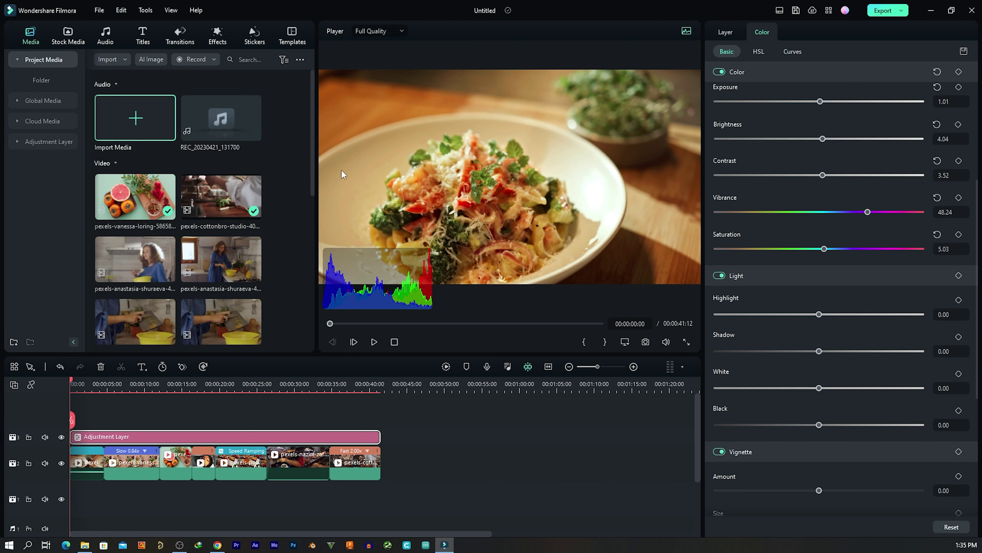
pyautogui.click(144, 128)
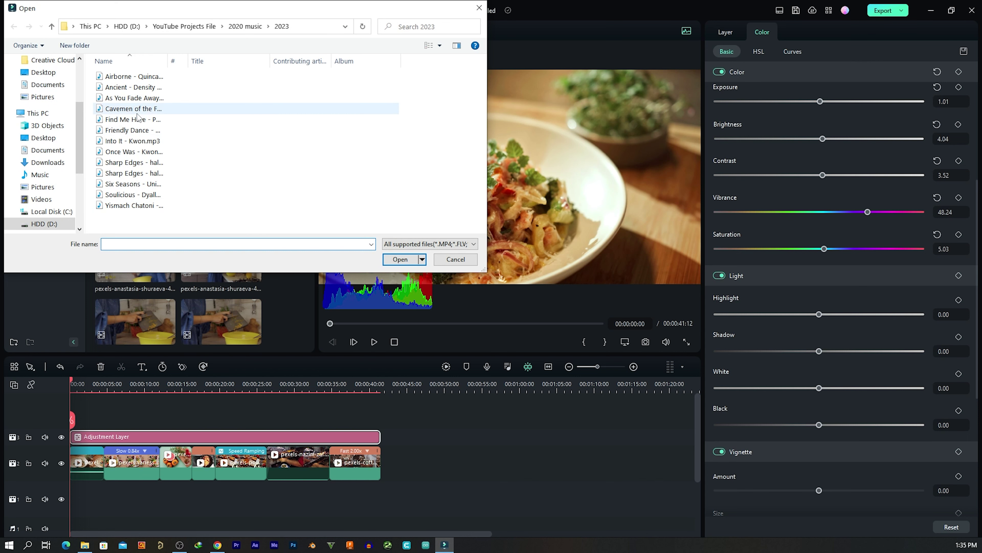
pyautogui.click(125, 173)
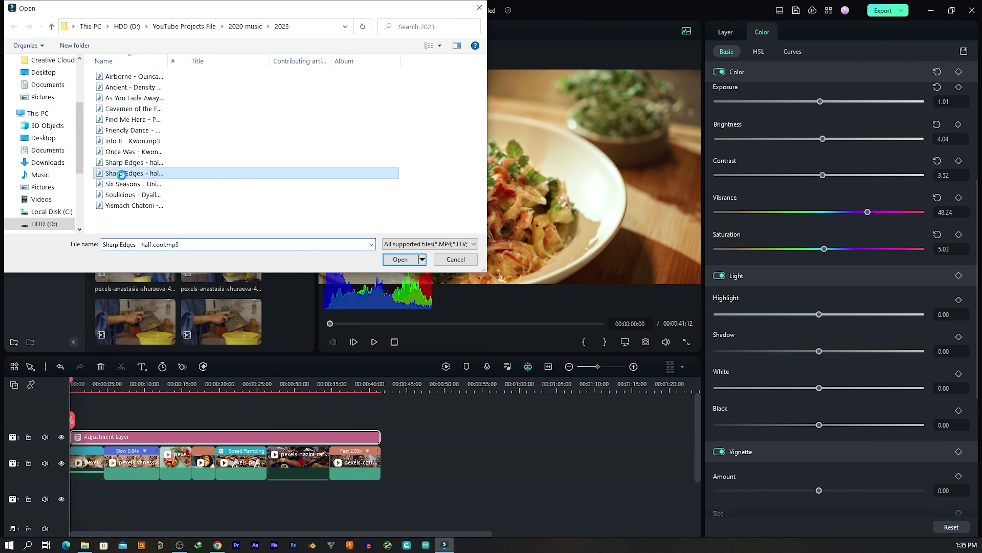
pyautogui.rightClick(123, 174)
pyautogui.click(139, 199)
pyautogui.click(401, 259)
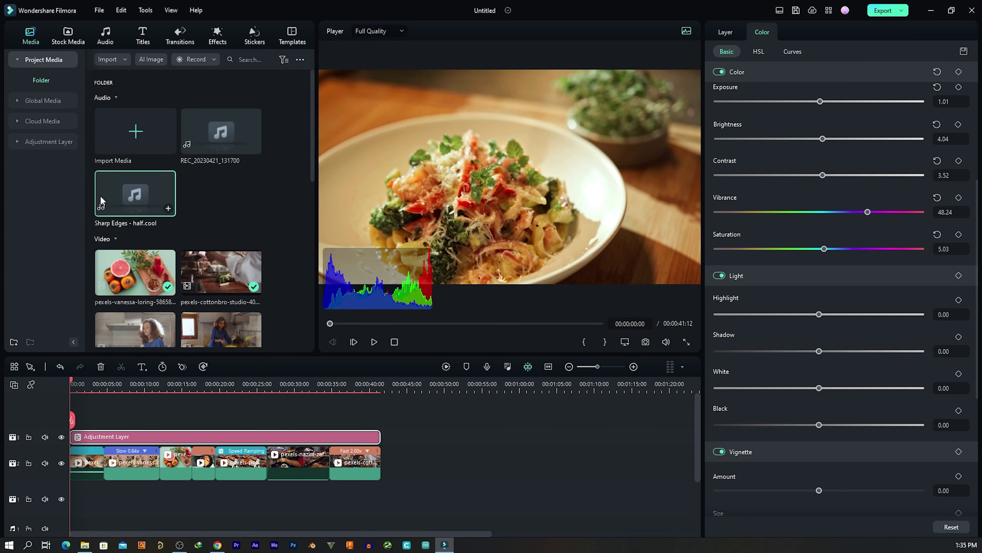
# Place the Sharp Edges music on the audio track at the sequence start and trim its end to about 44 seconds
pyautogui.moveTo(135, 195); pyautogui.dragTo(76, 471)
pyautogui.moveTo(421, 417); pyautogui.dragTo(85, 480)
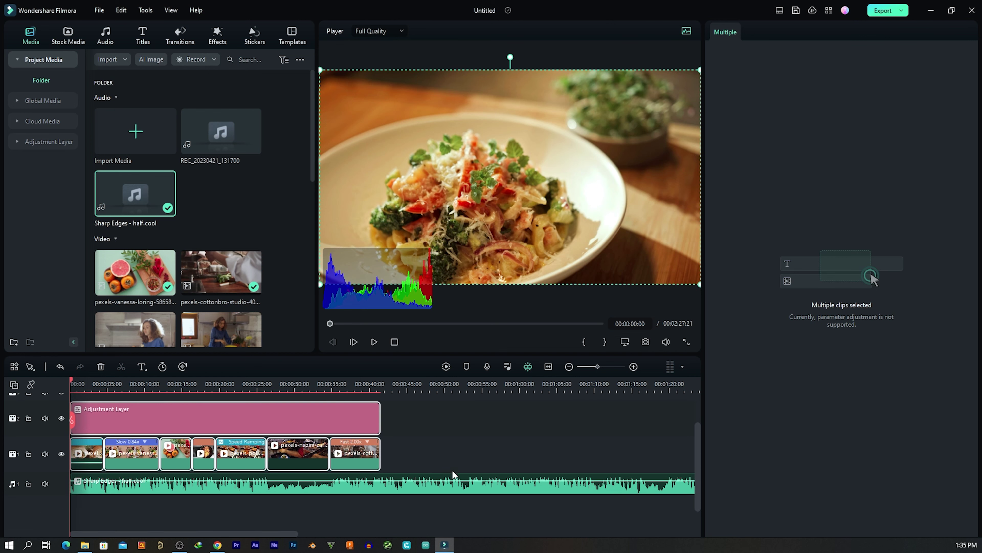
pyautogui.click(375, 489)
pyautogui.moveTo(426, 391); pyautogui.dragTo(363, 384)
pyautogui.moveTo(606, 484); pyautogui.dragTo(229, 488)
pyautogui.moveTo(300, 389); pyautogui.dragTo(432, 388)
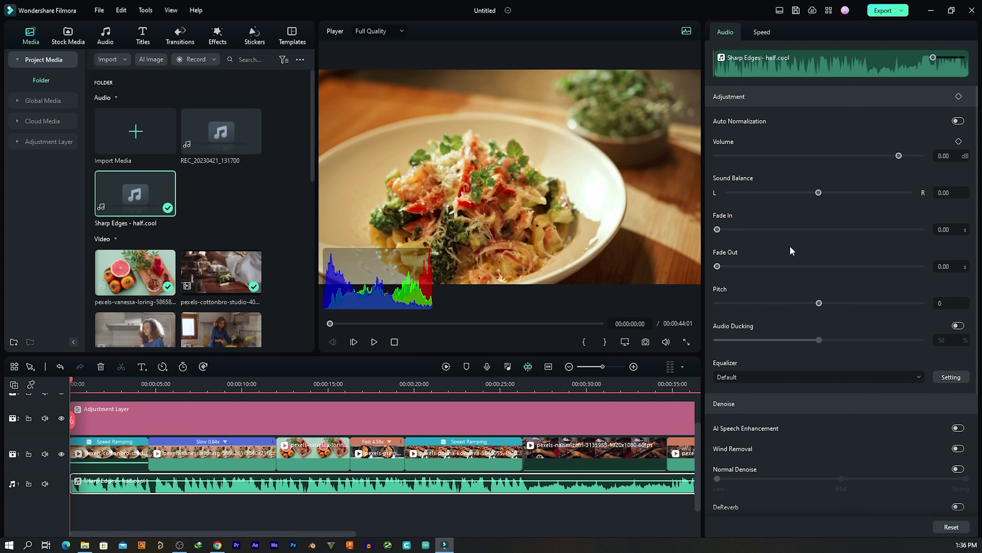
# Set the music clip's fade-in to 0.89 s and fade-out to 3.32 s, and check the sequence
pyautogui.moveTo(717, 229); pyautogui.dragTo(721, 232)
pyautogui.press('space')
pyautogui.hscroll(5, 485, 524)
pyautogui.moveTo(482, 383); pyautogui.dragTo(471, 384)
pyautogui.moveTo(718, 267); pyautogui.dragTo(733, 271)
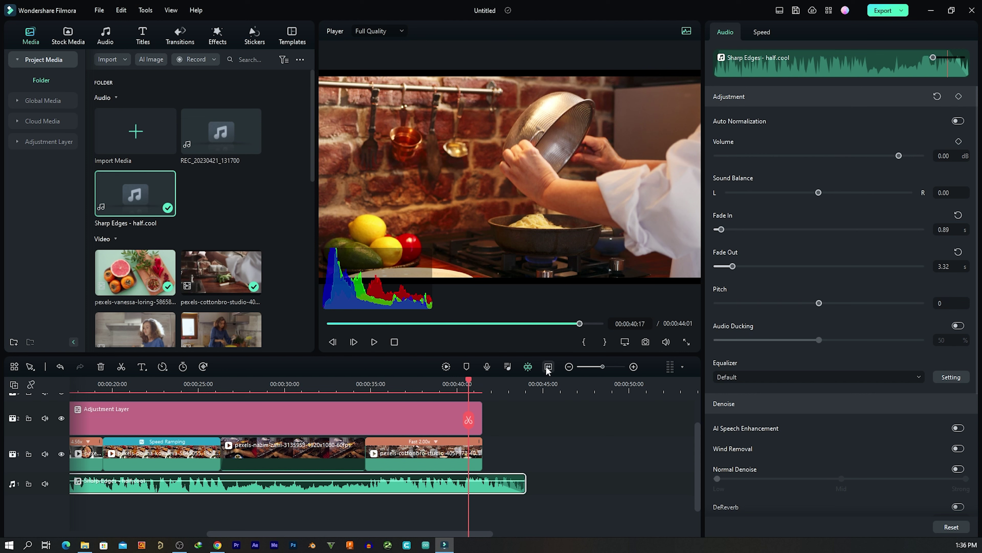
pyautogui.moveTo(512, 387); pyautogui.dragTo(70, 383)
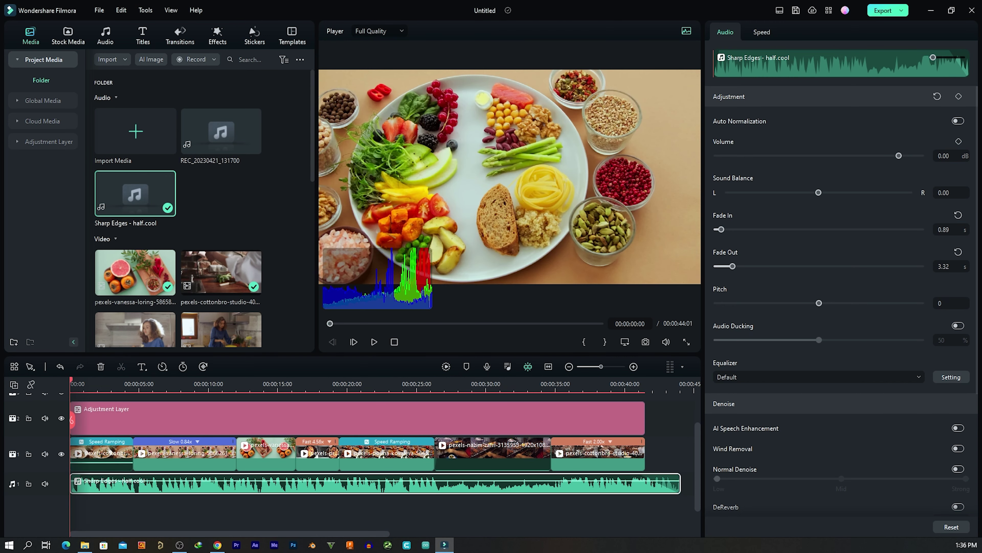
pyautogui.click(260, 387)
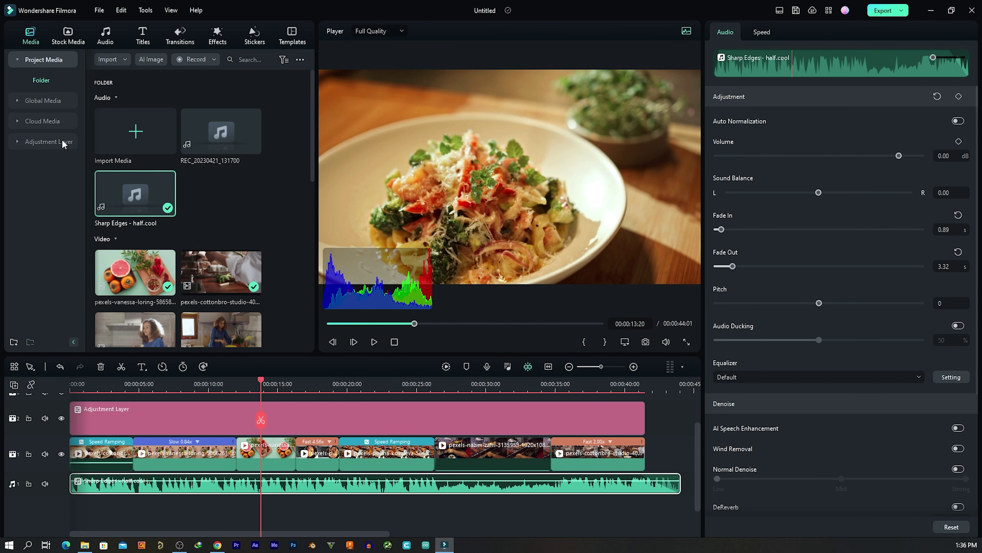
# Save the project under the name Cooking Video Editing in the Backup folder
pyautogui.click(99, 10)
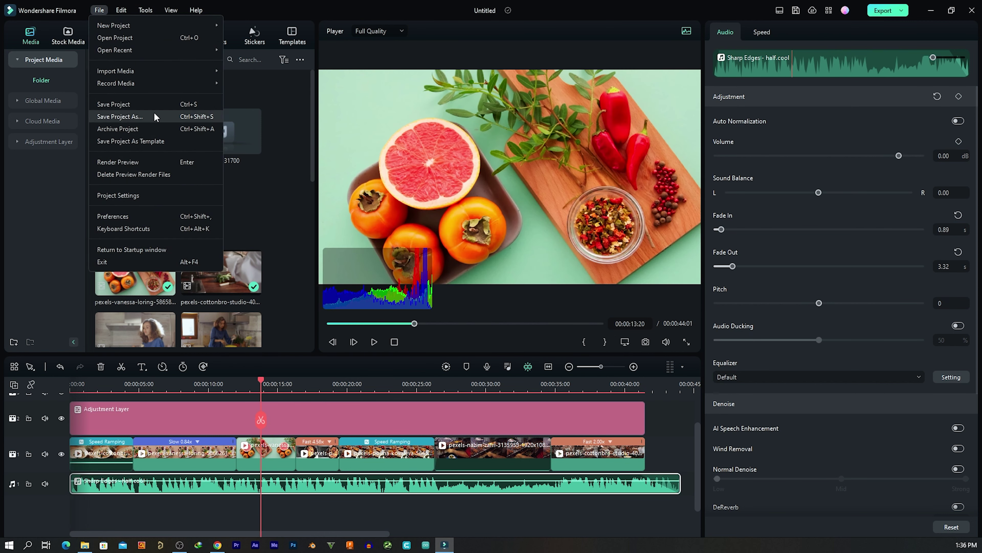
pyautogui.click(157, 105)
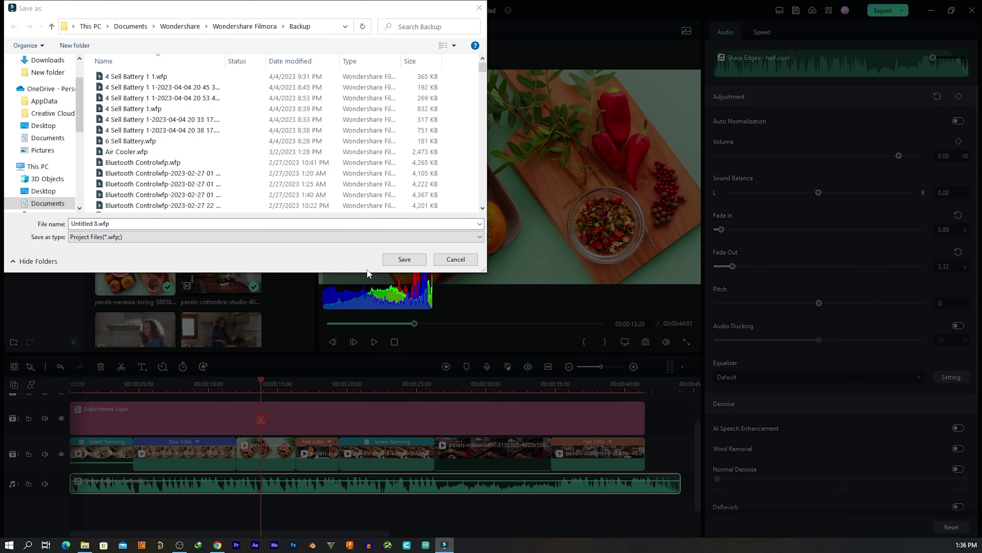
pyautogui.click(92, 224)
pyautogui.moveTo(83, 224); pyautogui.dragTo(72, 225)
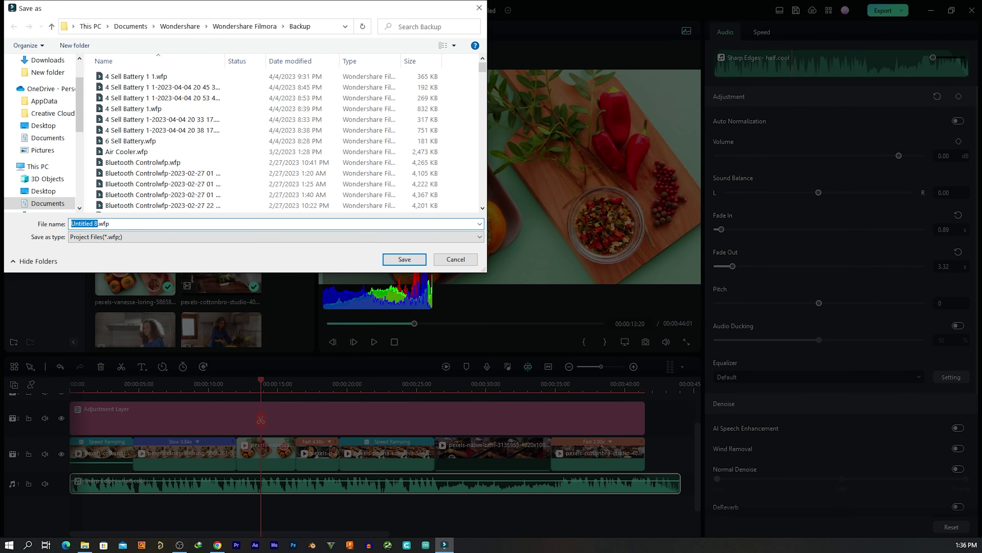
pyautogui.write('Cooking Video Editing')
pyautogui.click(405, 259)
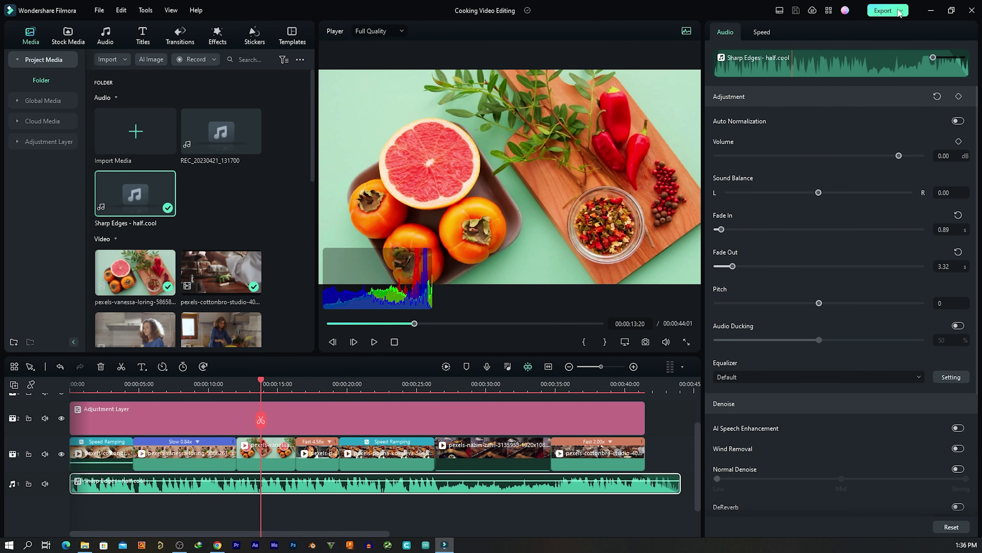
# Open the detailed settings for the local MP4 export and set the resolution to 1920x1080
pyautogui.click(888, 12)
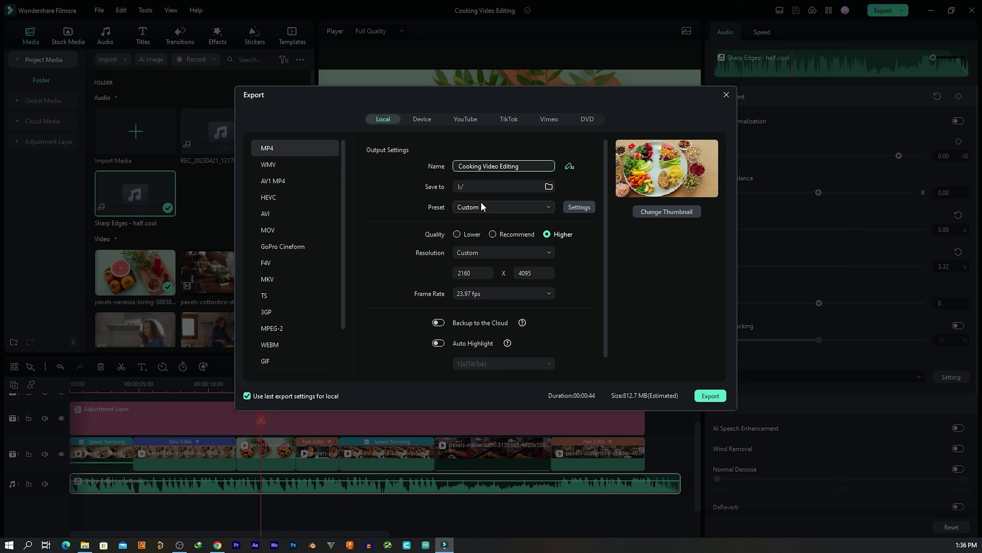
pyautogui.click(578, 208)
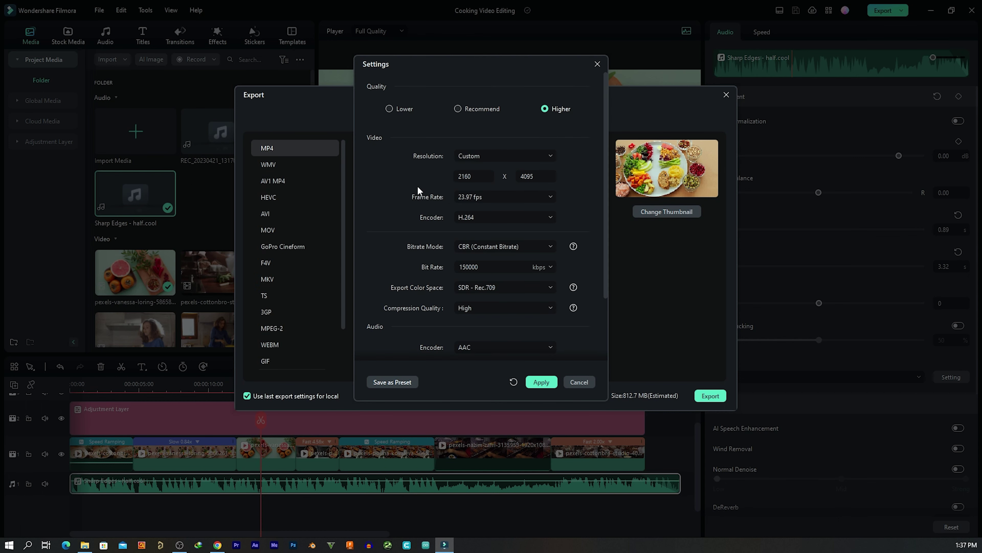
pyautogui.click(496, 156)
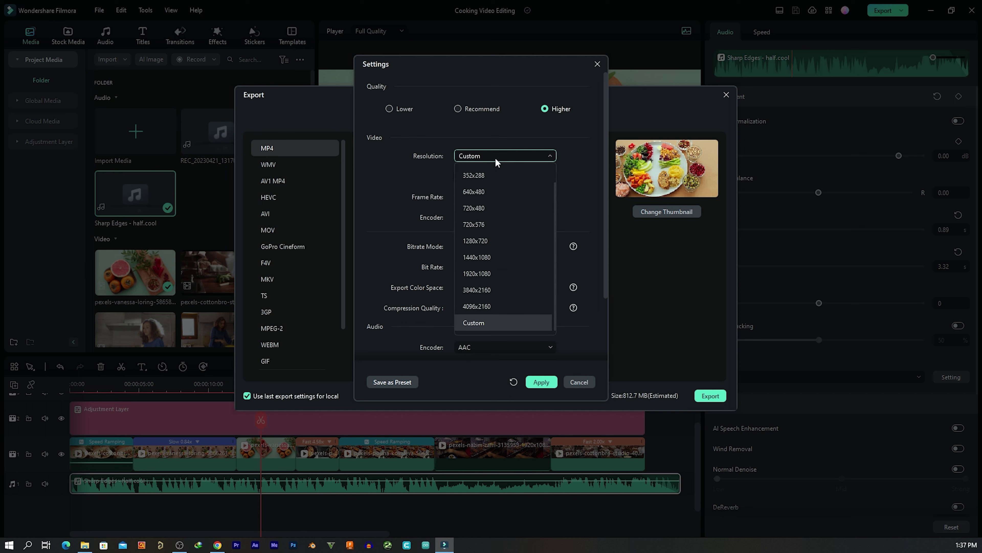
pyautogui.click(479, 273)
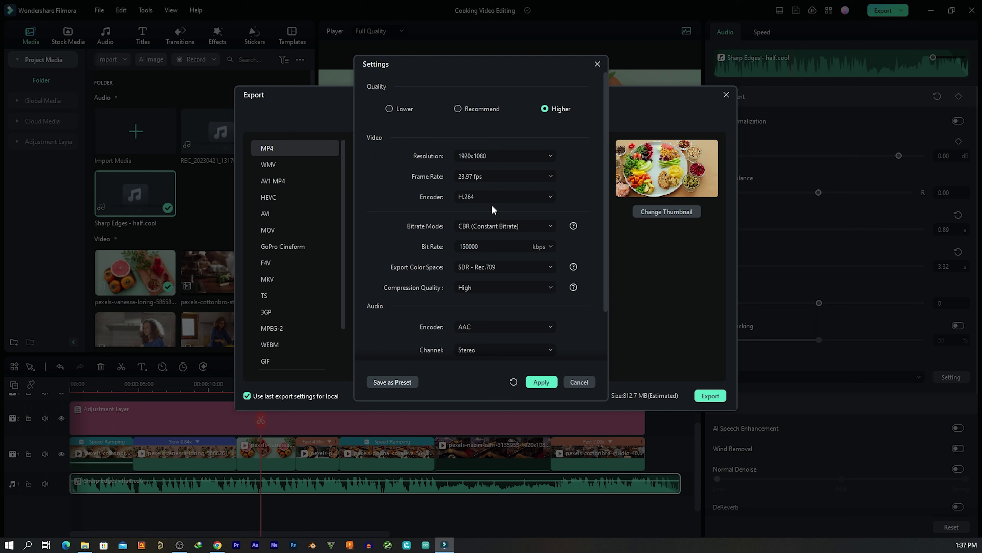
# Choose constant bitrate at 150000 kbps, SDR - Rec.709 color space and High compression quality, and apply the export settings
pyautogui.click(521, 227)
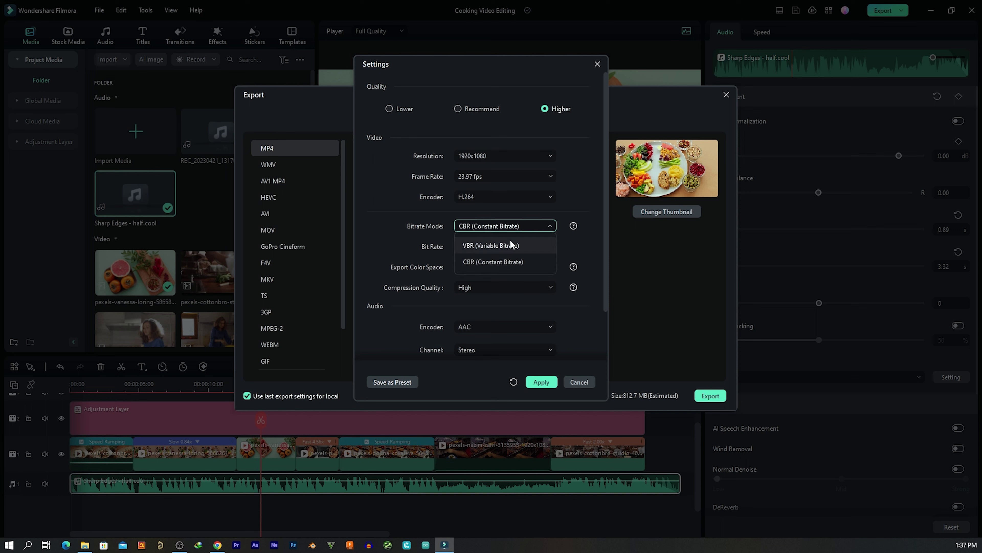
pyautogui.click(502, 266)
pyautogui.click(549, 247)
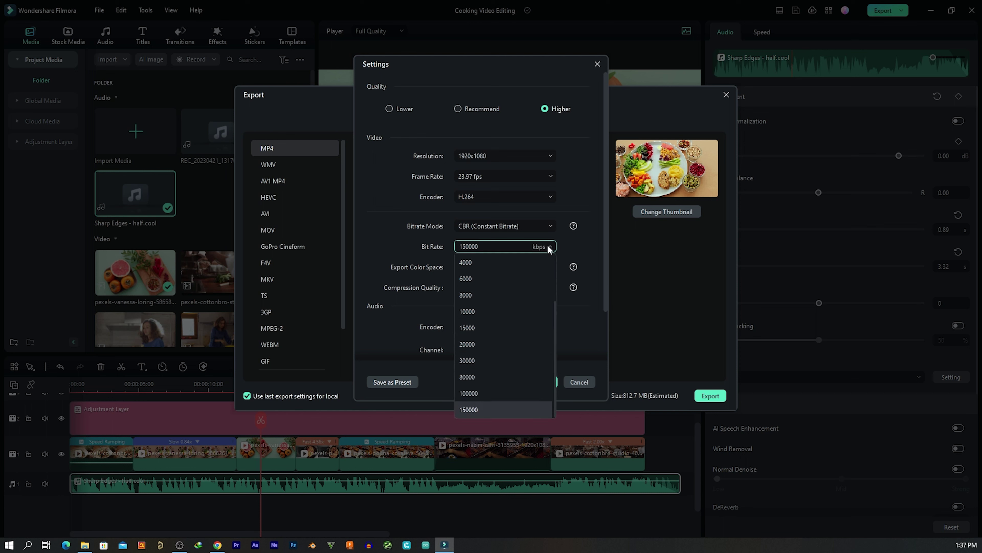
pyautogui.click(501, 404)
pyautogui.click(536, 268)
pyautogui.click(516, 282)
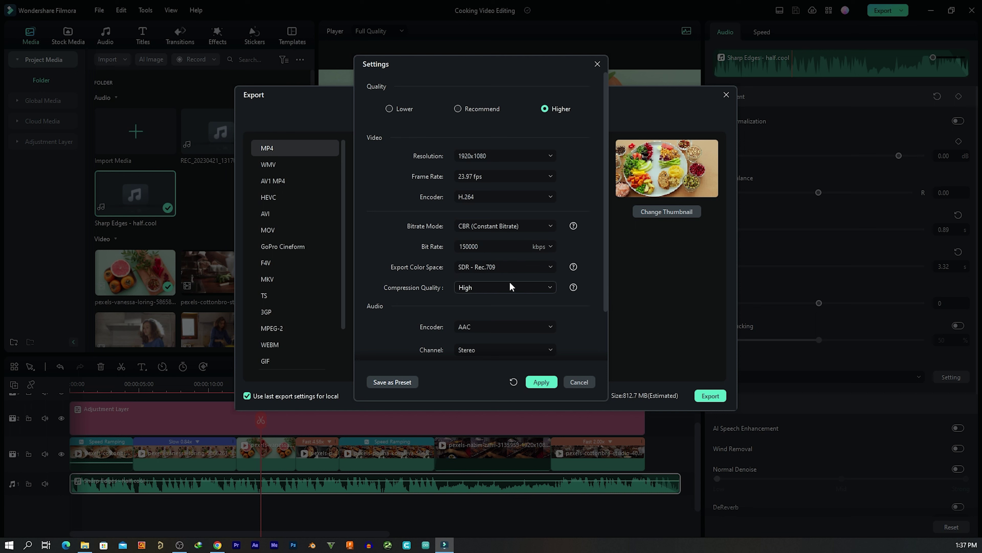
pyautogui.click(510, 287)
pyautogui.click(513, 291)
pyautogui.scroll(-2, 594, 297)
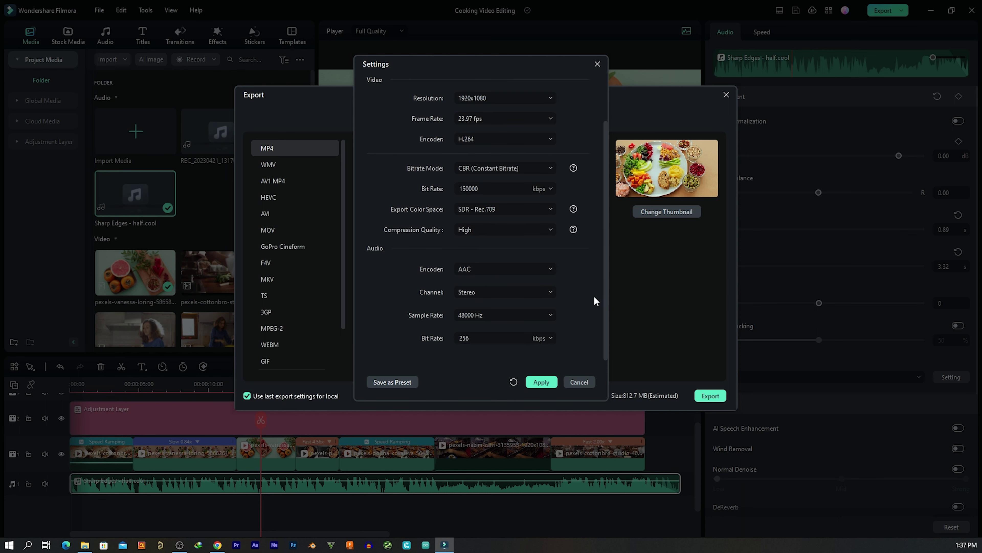
pyautogui.scroll(2, 575, 316)
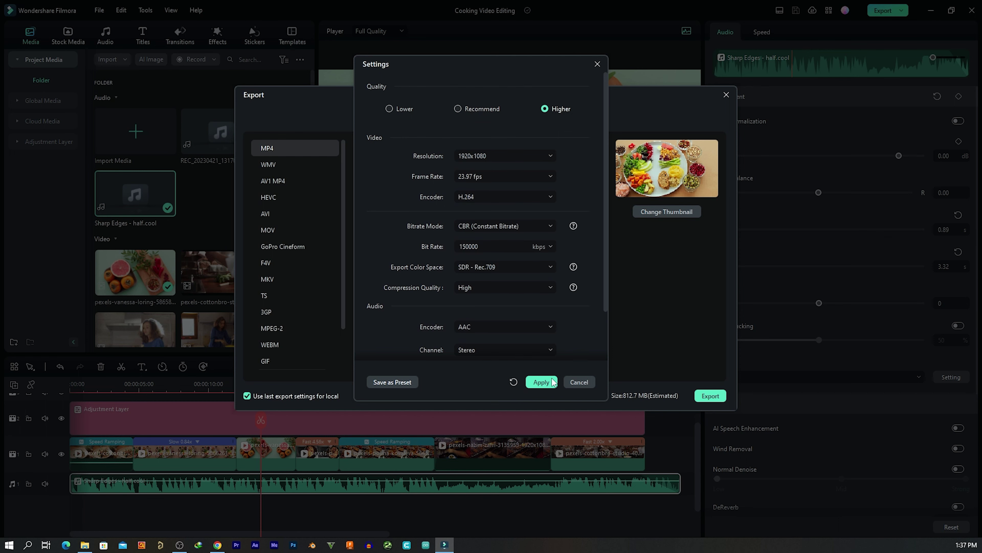
pyautogui.click(542, 382)
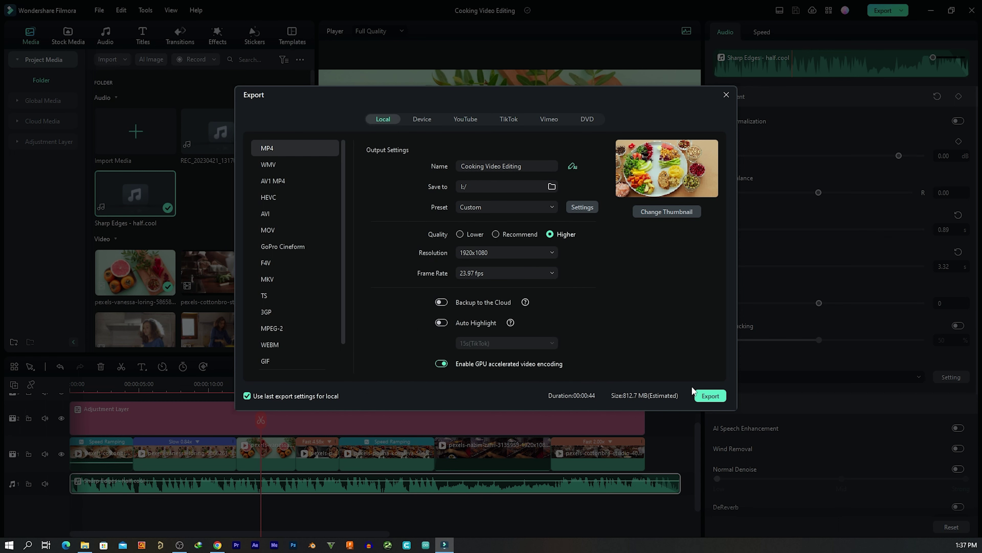
# Export the video as Cooking Video Editing.mp4, check the file in its output folder, and return to the editor
pyautogui.click(710, 395)
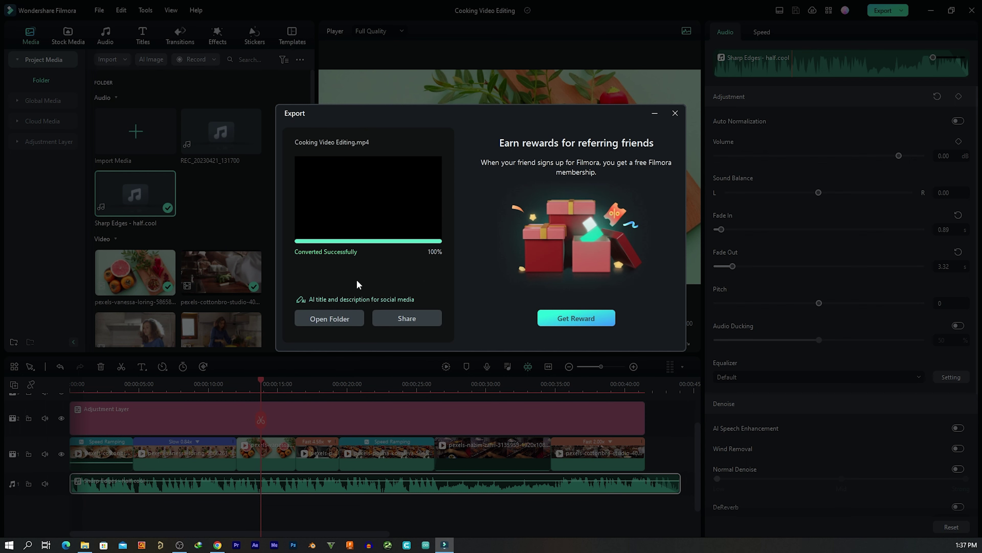
pyautogui.click(341, 311)
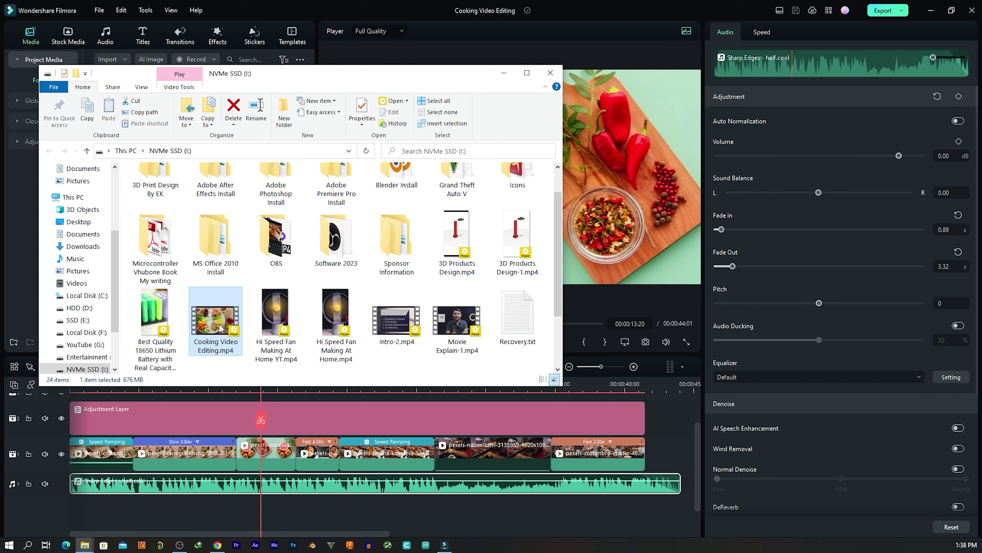
pyautogui.keyDown('ctrl'); pyautogui.click(214, 330); pyautogui.keyUp('ctrl')
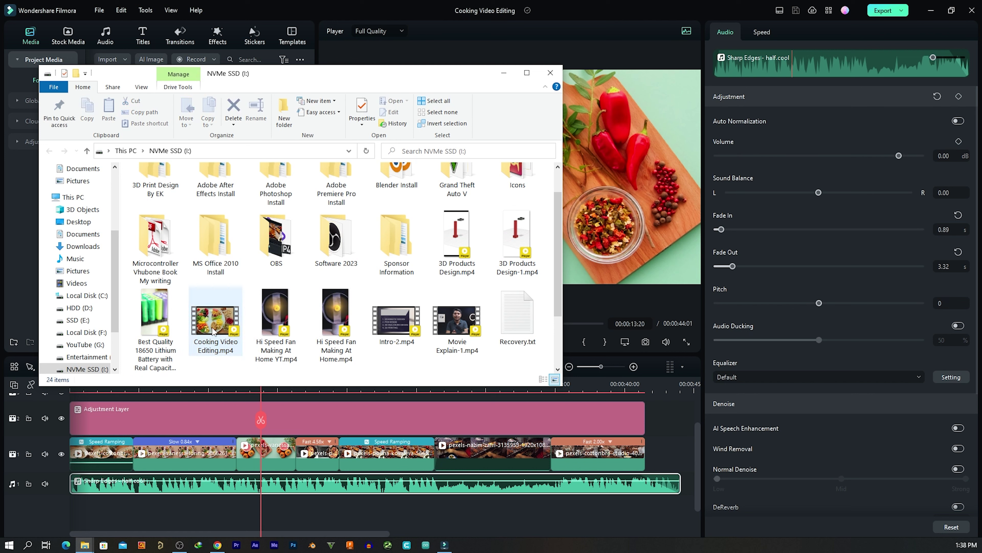
pyautogui.click(503, 73)
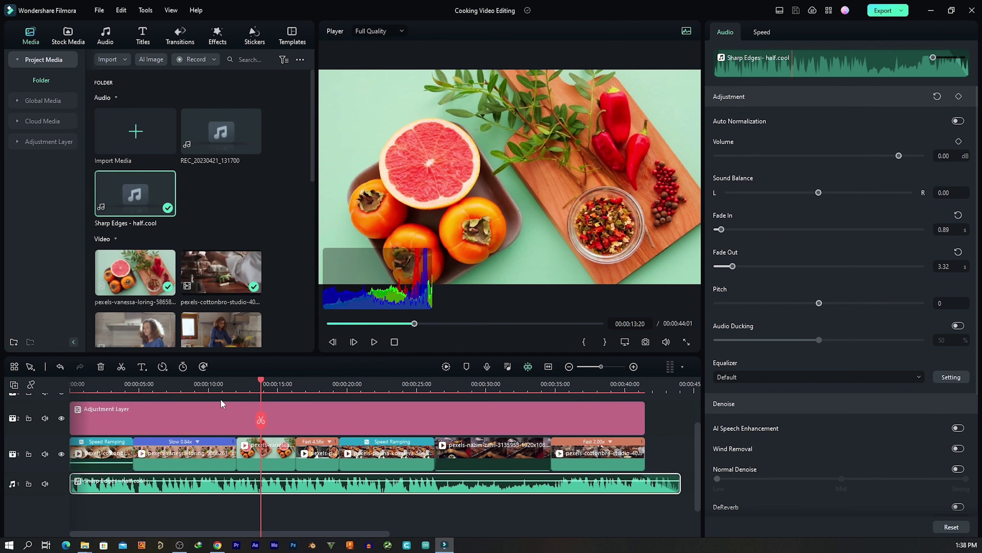
# Select the slowed second clip and browse the downloaded transitions for one that suits the cut after the first clip
pyautogui.click(123, 385)
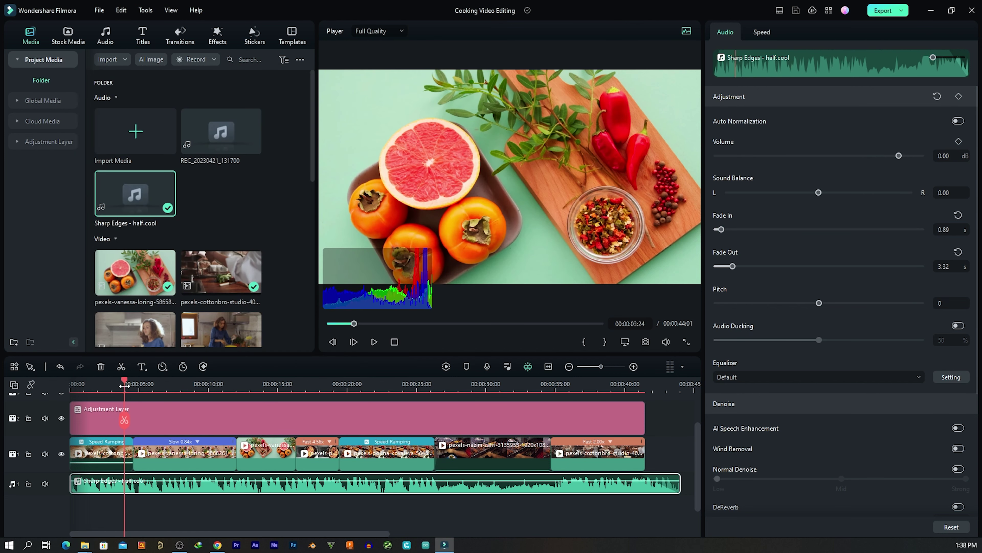
pyautogui.click(142, 446)
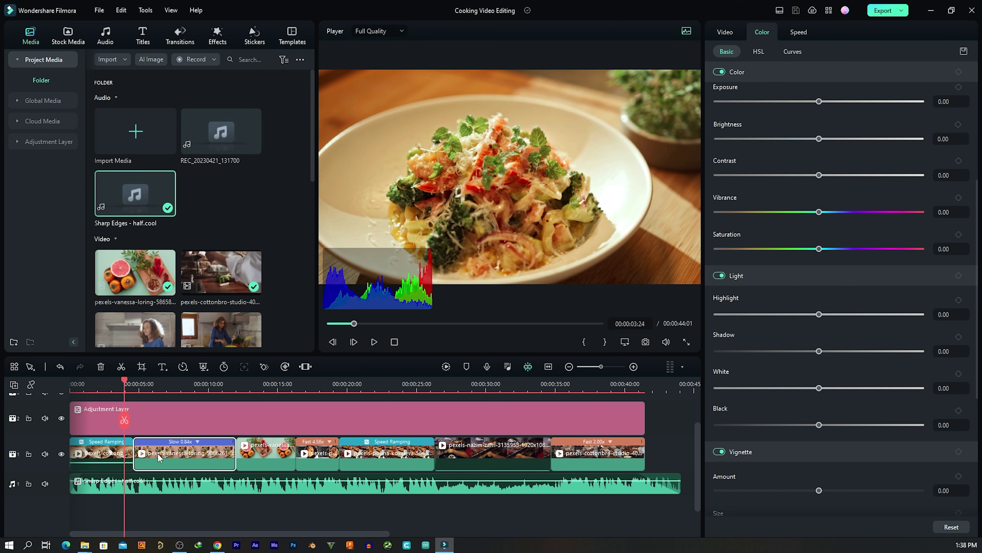
pyautogui.click(180, 36)
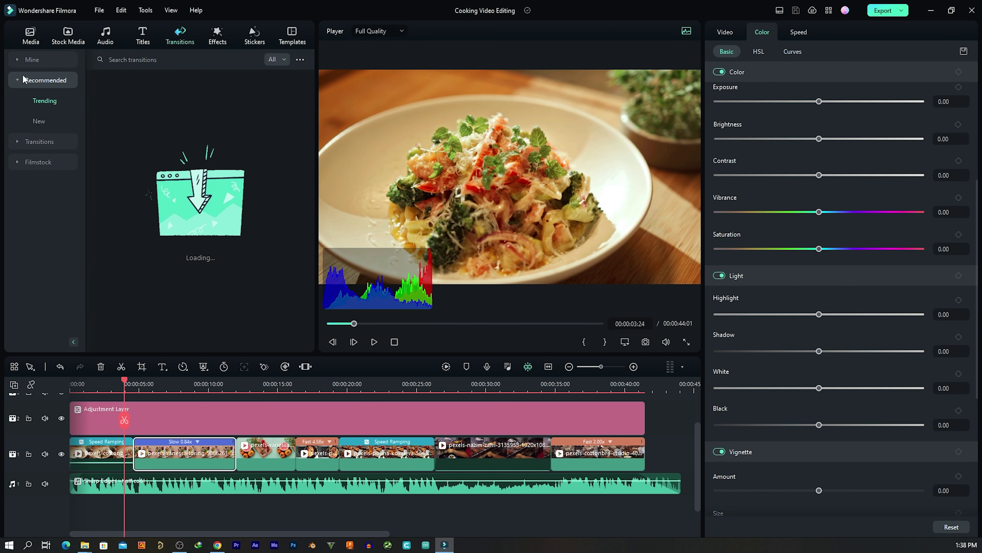
pyautogui.click(24, 59)
pyautogui.click(43, 97)
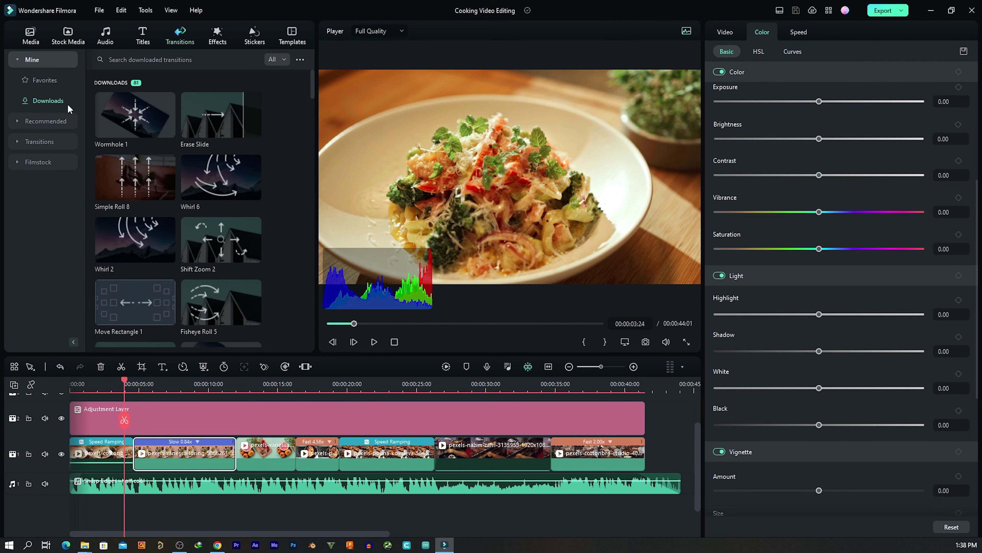
pyautogui.scroll(-3, 236, 217)
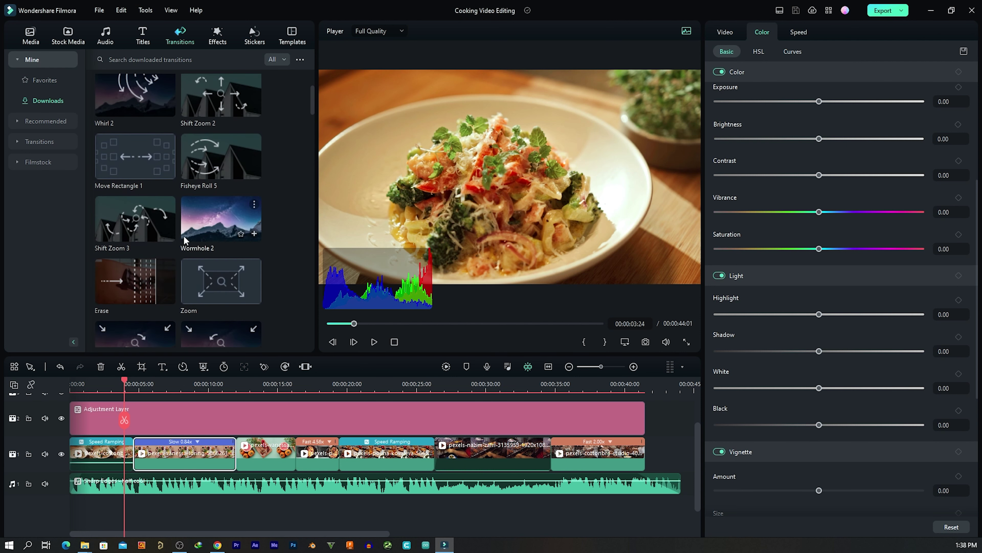
pyautogui.scroll(-2, 193, 218)
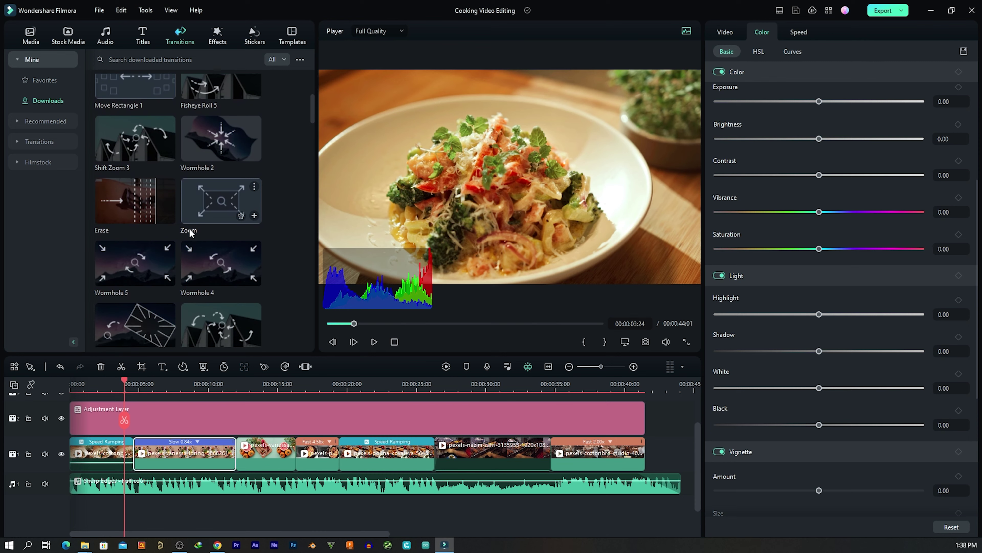
pyautogui.scroll(-4, 191, 225)
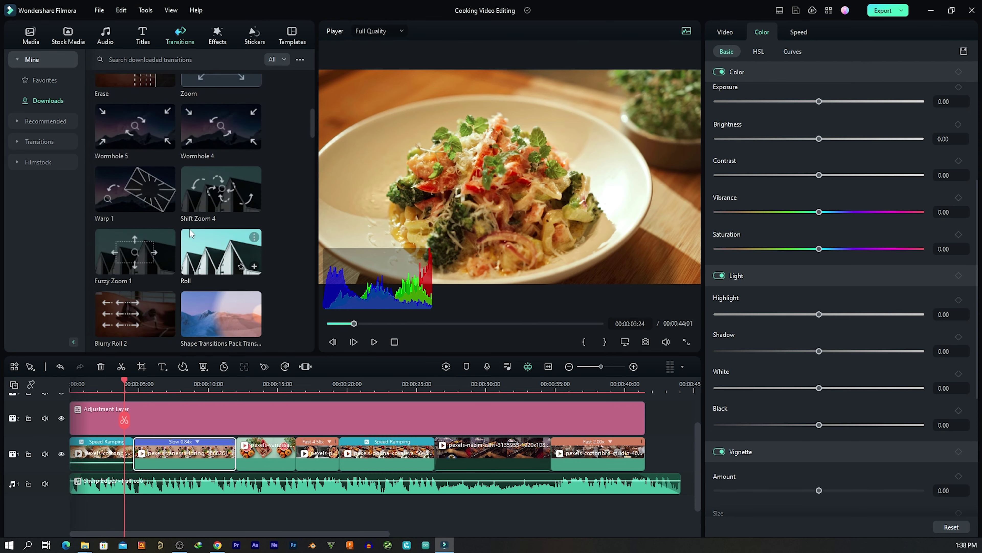